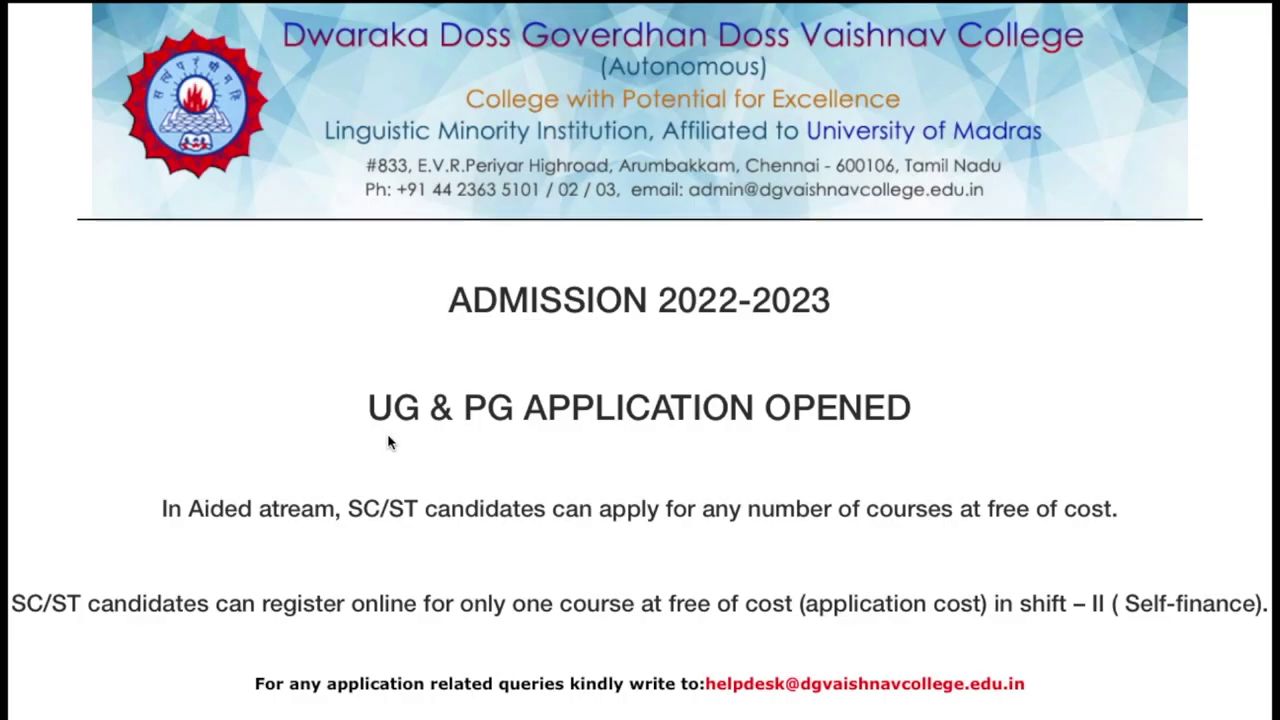
# Highlight the ADMISSION 2022-2023 headings, then scroll down to the UG APPLICATION links
pyautogui.tripleClick(576, 292)
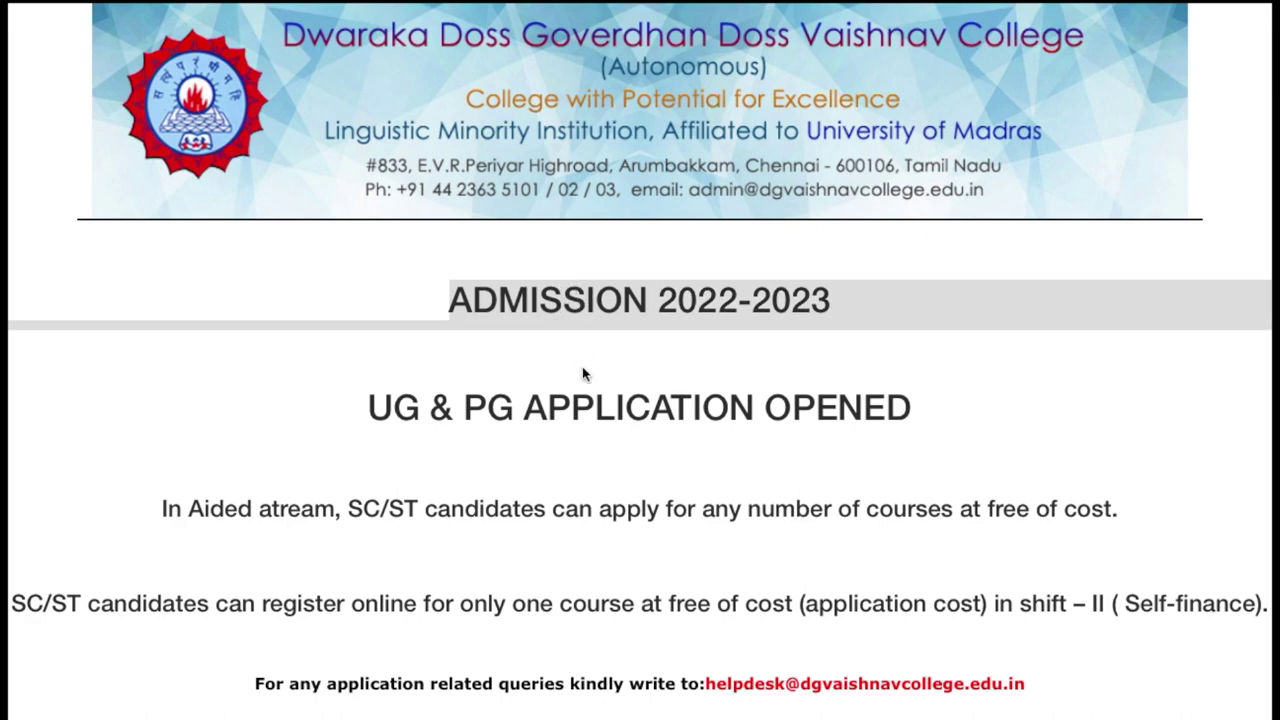
pyautogui.tripleClick(587, 395)
pyautogui.click(611, 466)
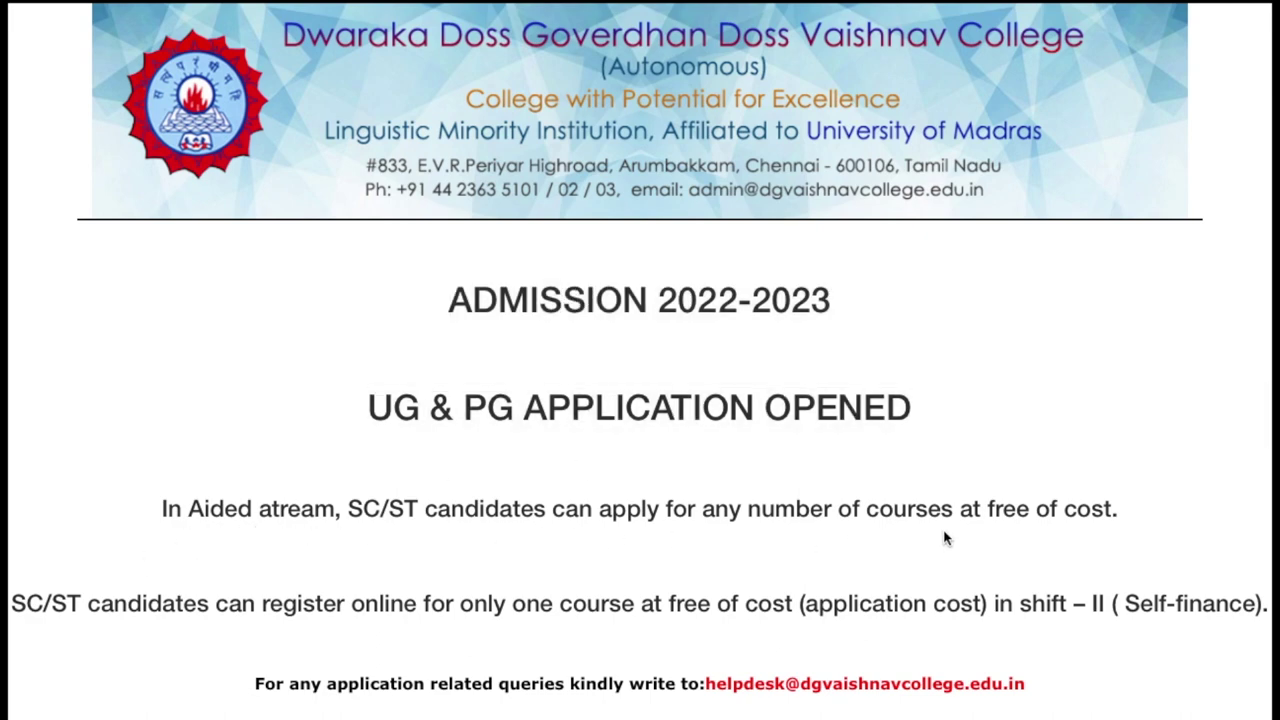
pyautogui.scroll(-3, 1062, 520)
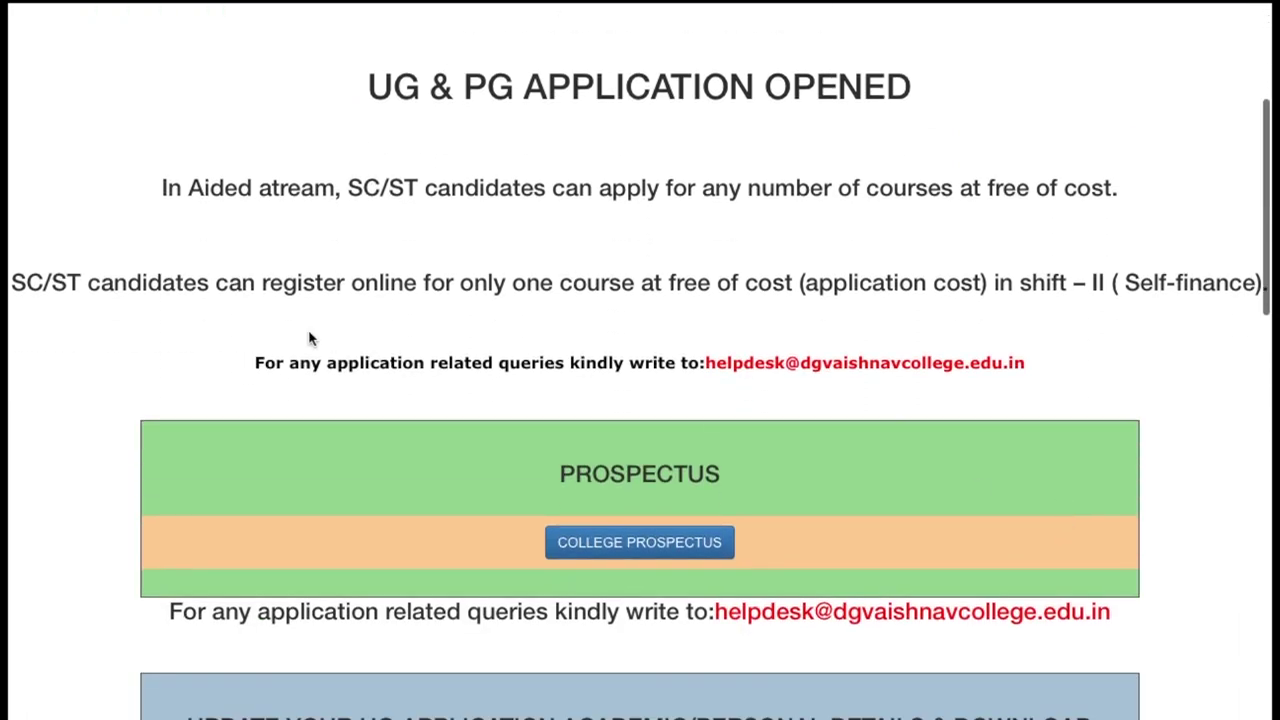
pyautogui.scroll(-10, 651, 434)
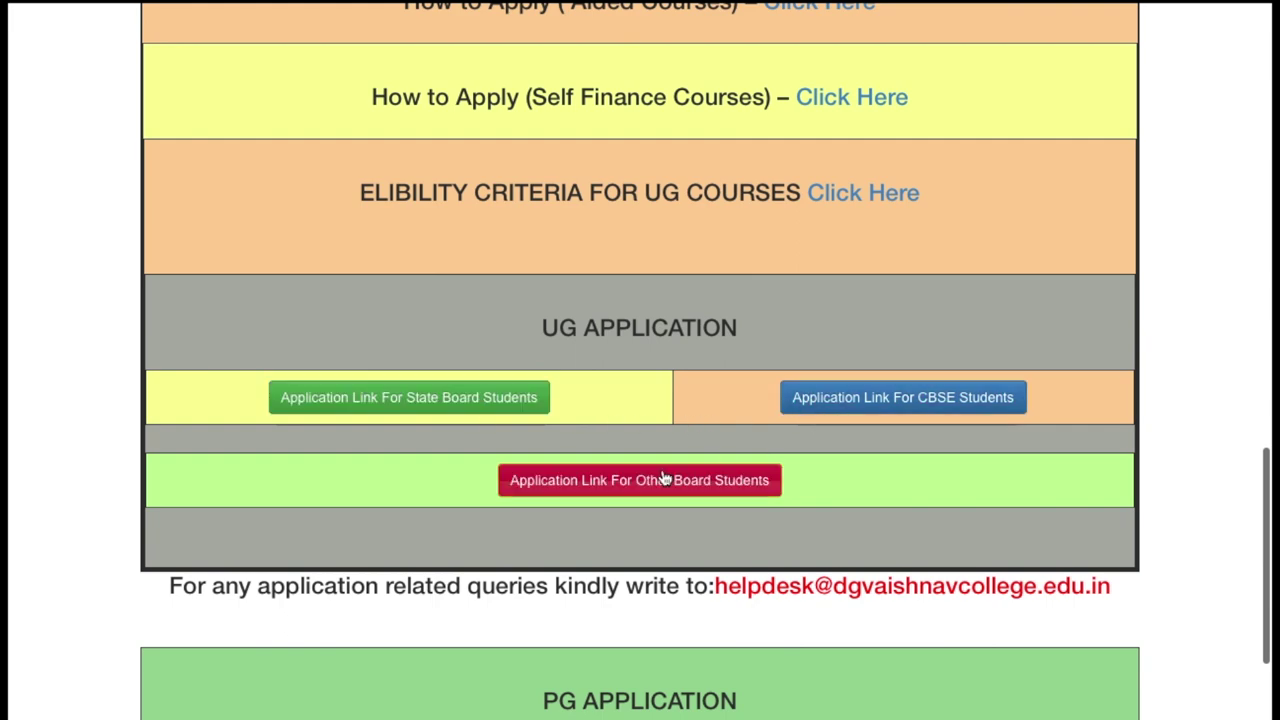
# Browse the State Board Aided and Unaided fee tables and preview the B.Com (Corporate Secretaryship) Apply link
pyautogui.click(444, 400)
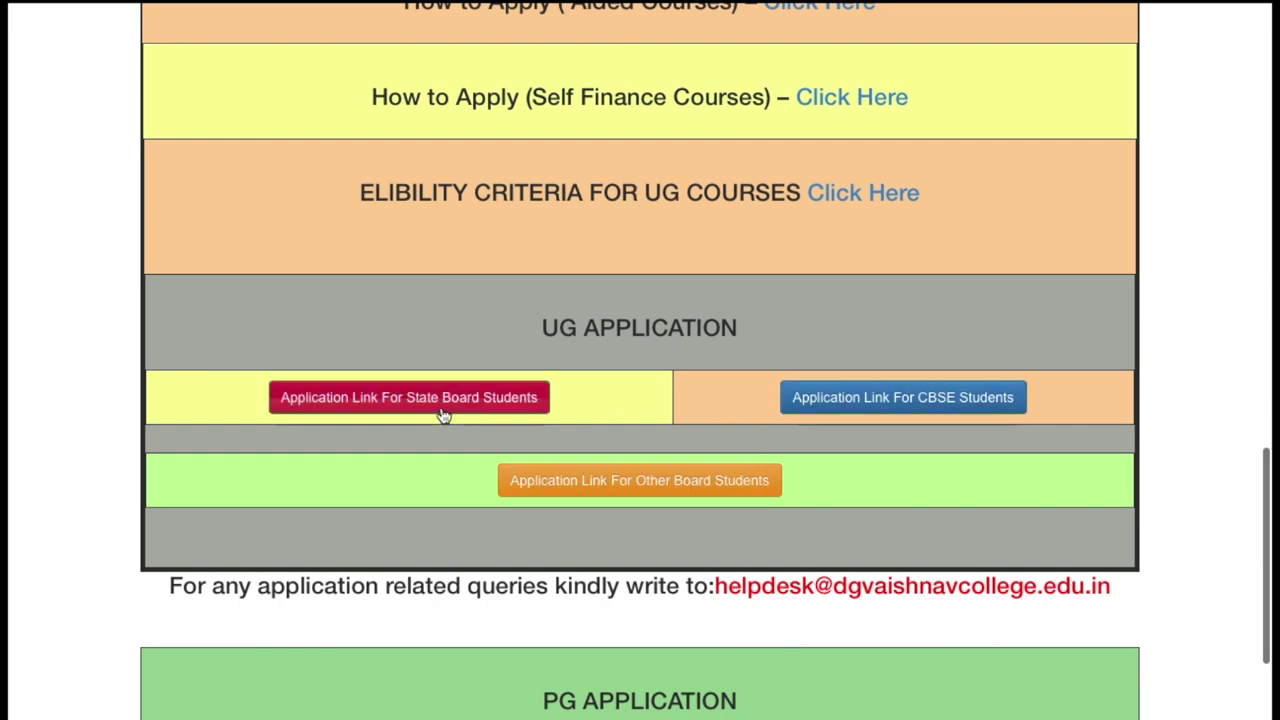
pyautogui.scroll(-3, 443, 413)
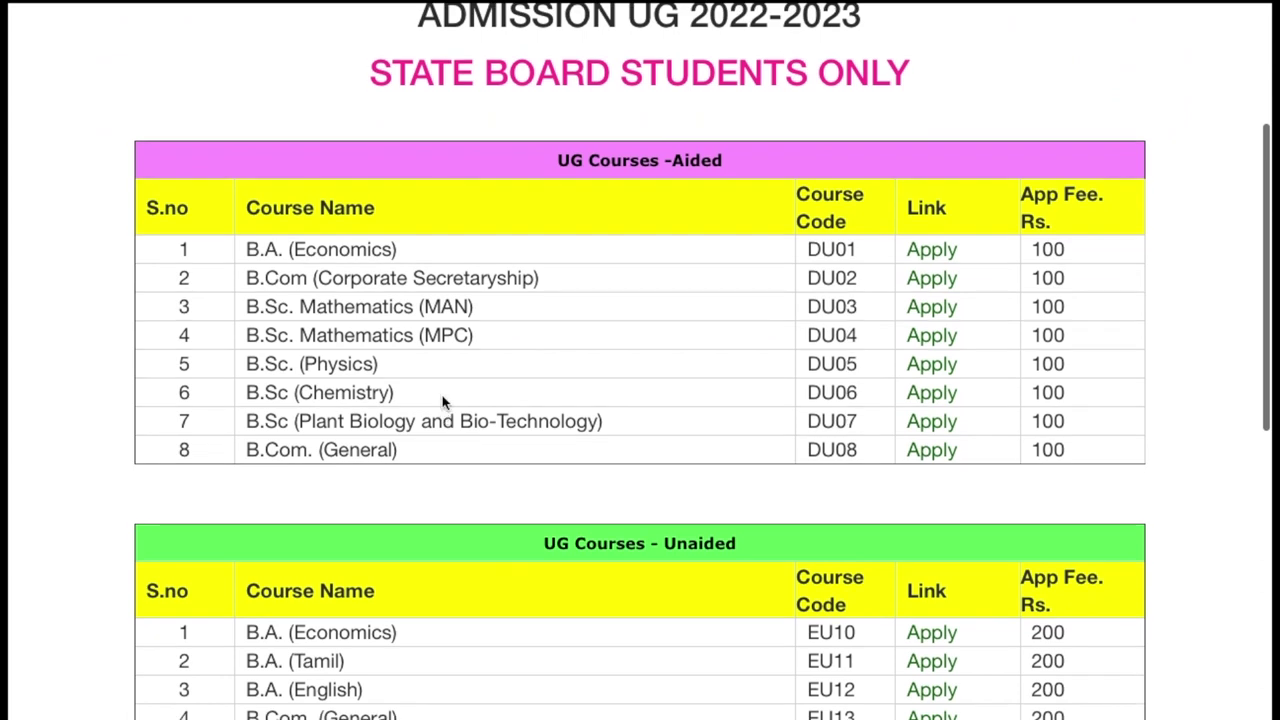
pyautogui.scroll(2, 508, 195)
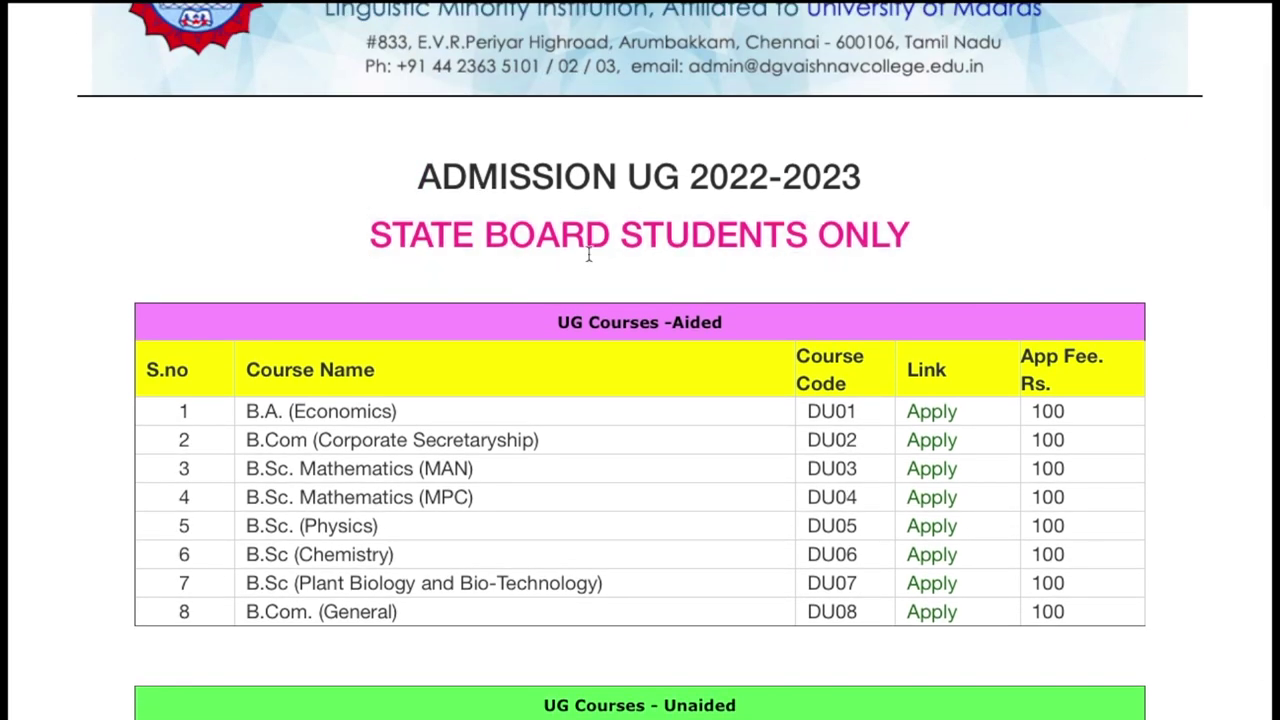
pyautogui.scroll(-3, 485, 430)
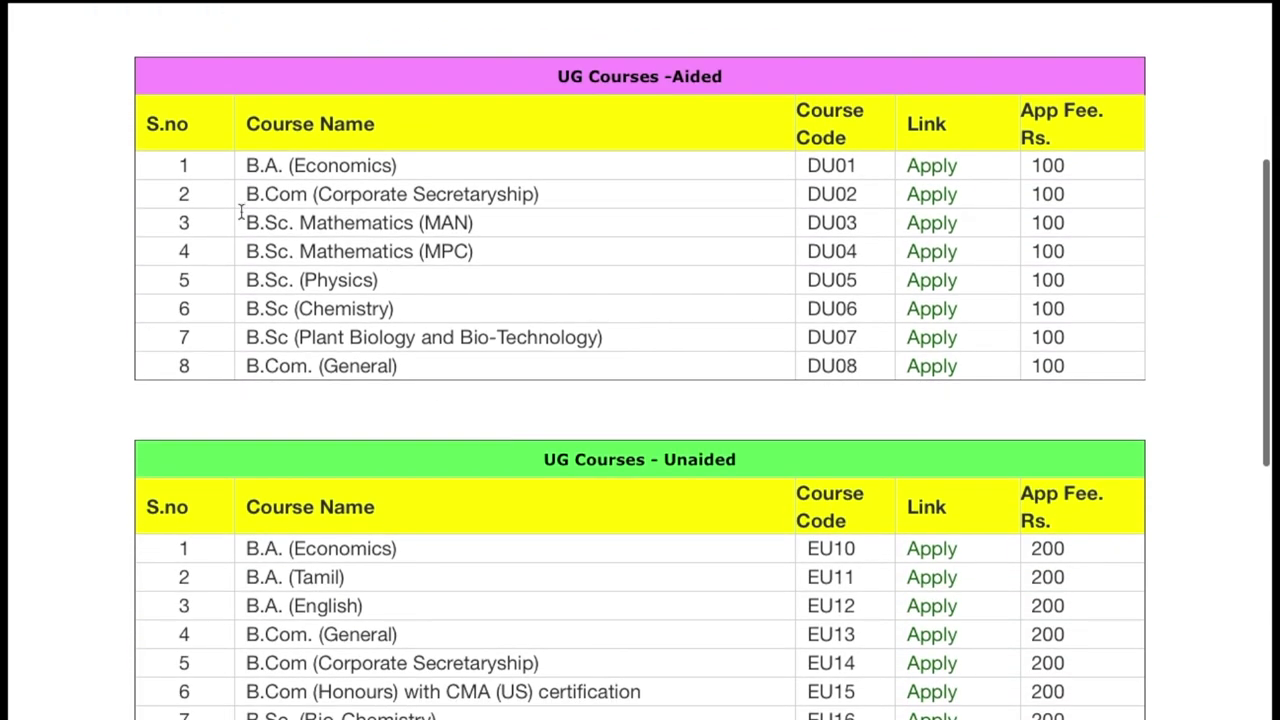
pyautogui.scroll(-3, 355, 370)
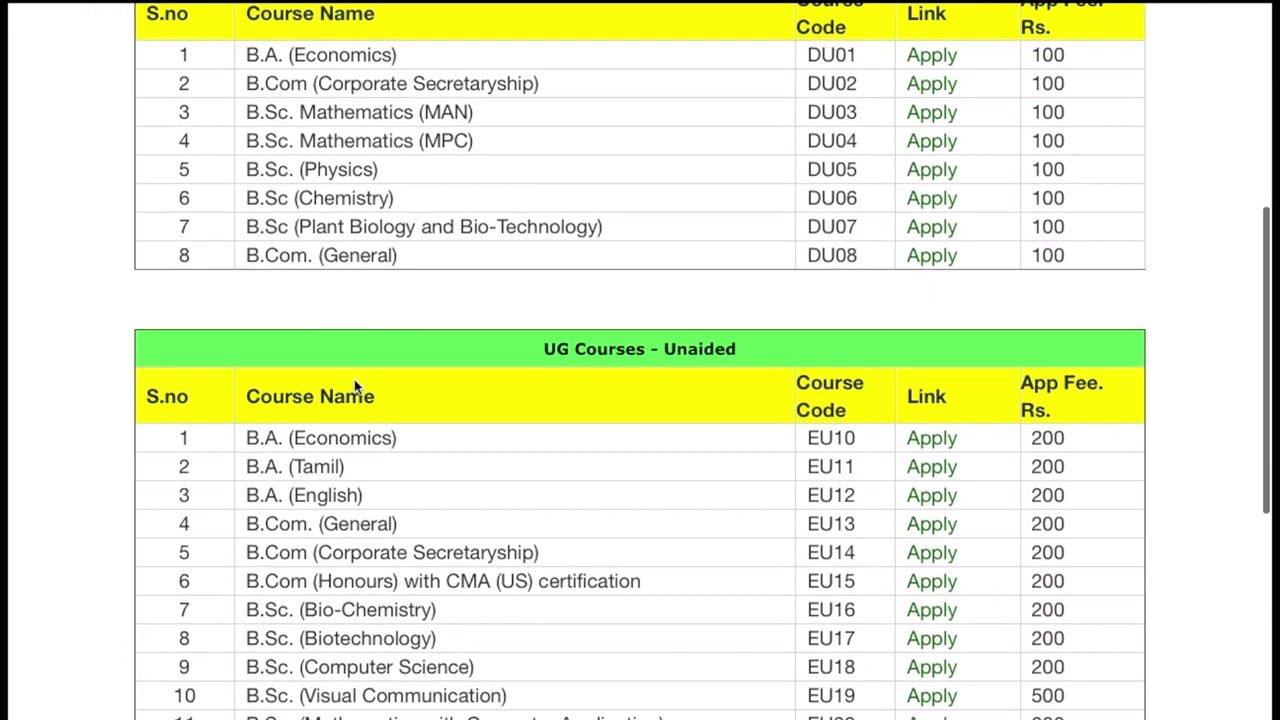
pyautogui.scroll(-4, 260, 578)
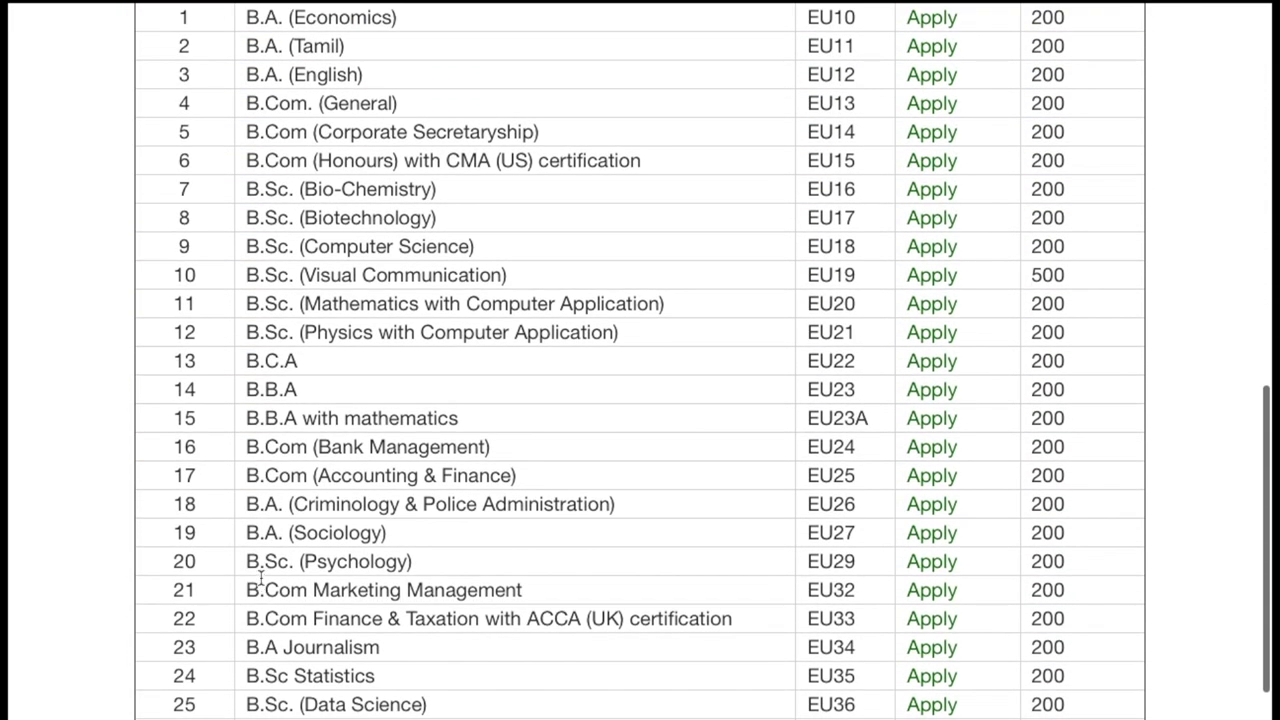
pyautogui.scroll(10, 780, 403)
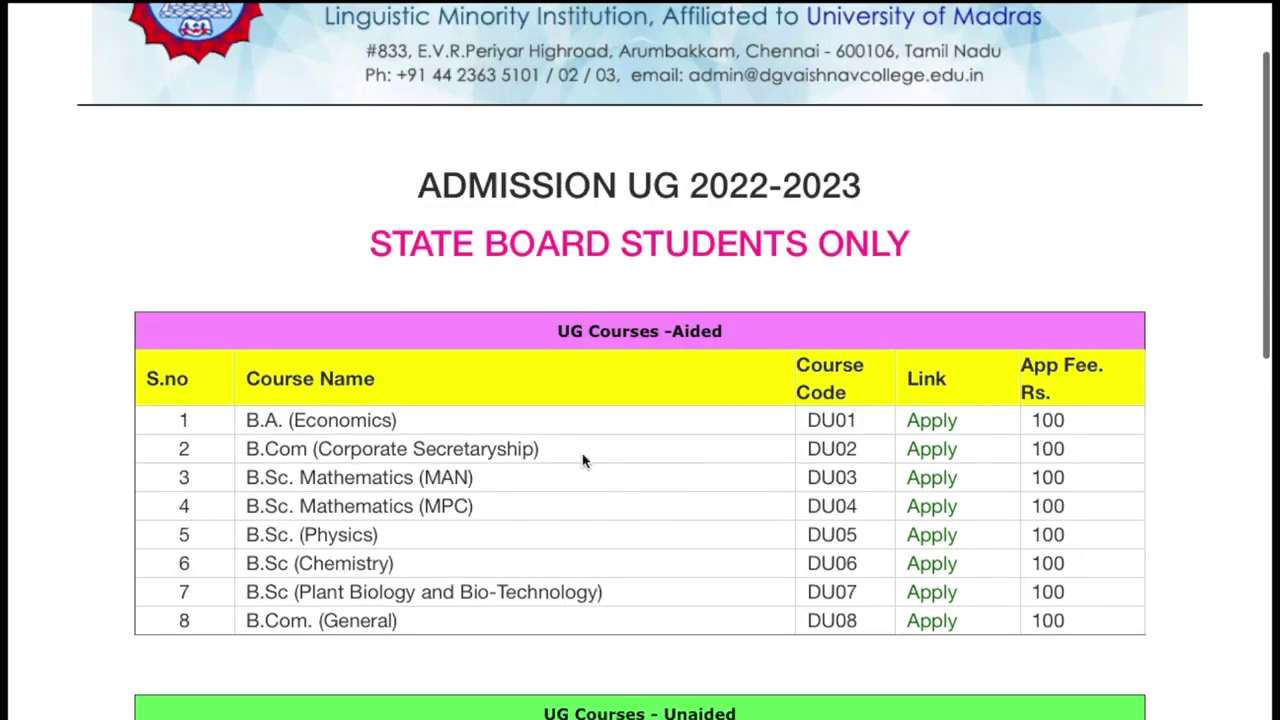
pyautogui.click(943, 451)
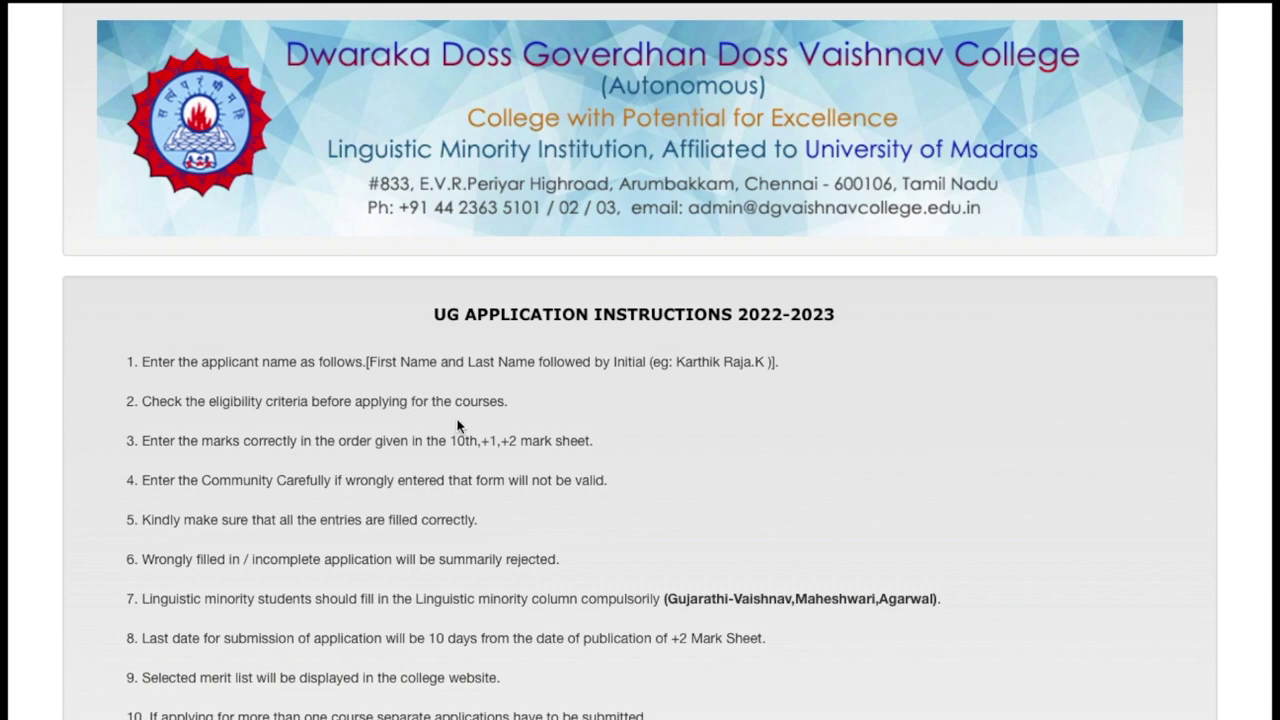
pyautogui.hotkey('alt', 'Left')
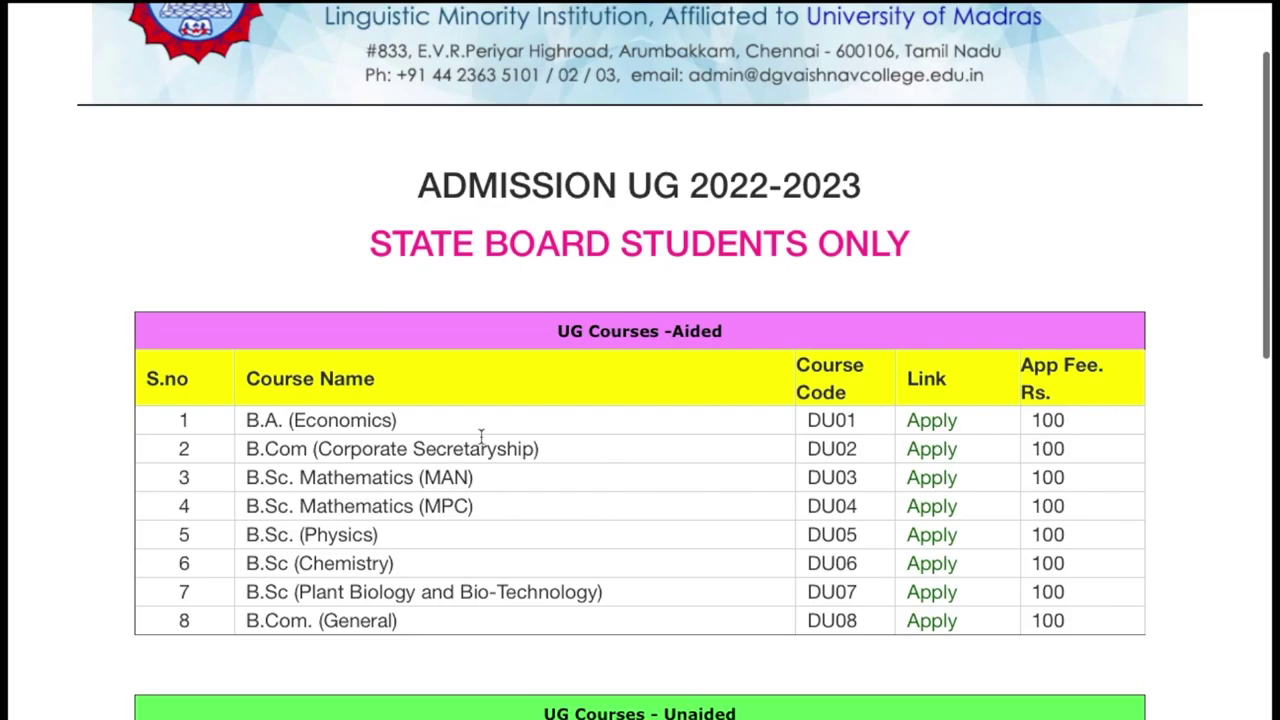
# Open the B.Com (Corporate Secretaryship) instructions and highlight instructions 4 and 6
pyautogui.click(931, 450)
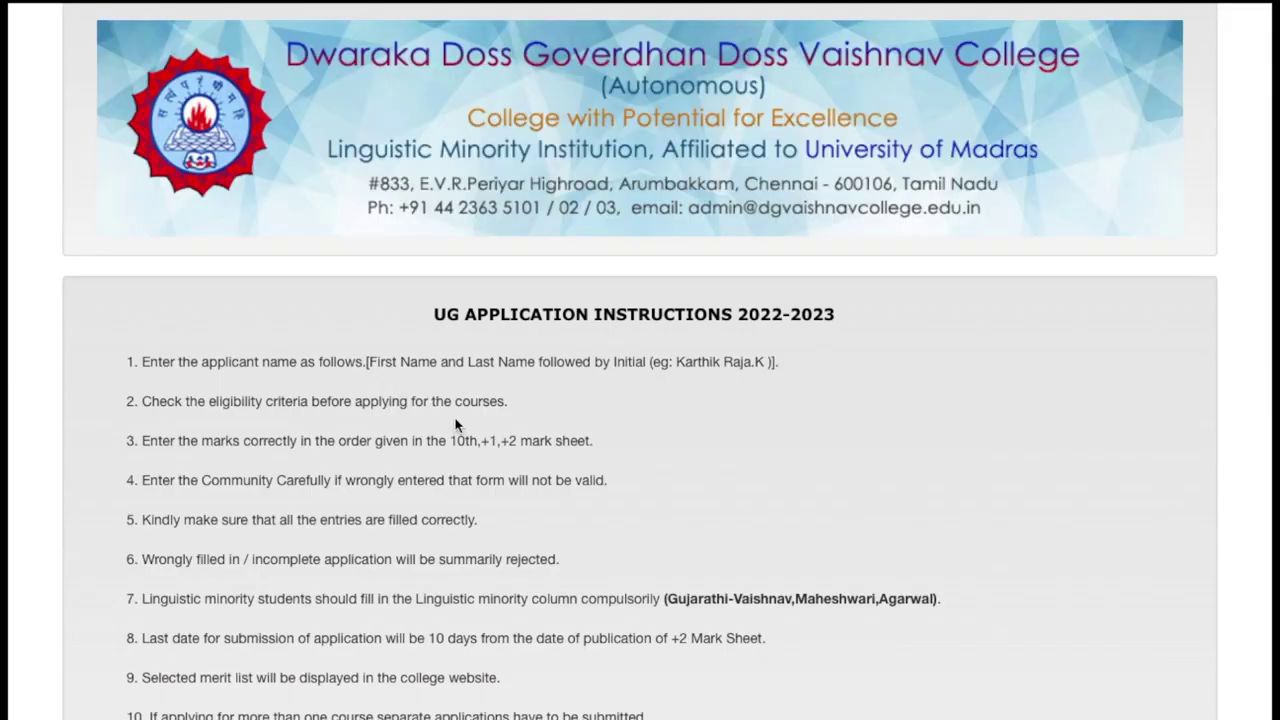
pyautogui.scroll(-1, 420, 375)
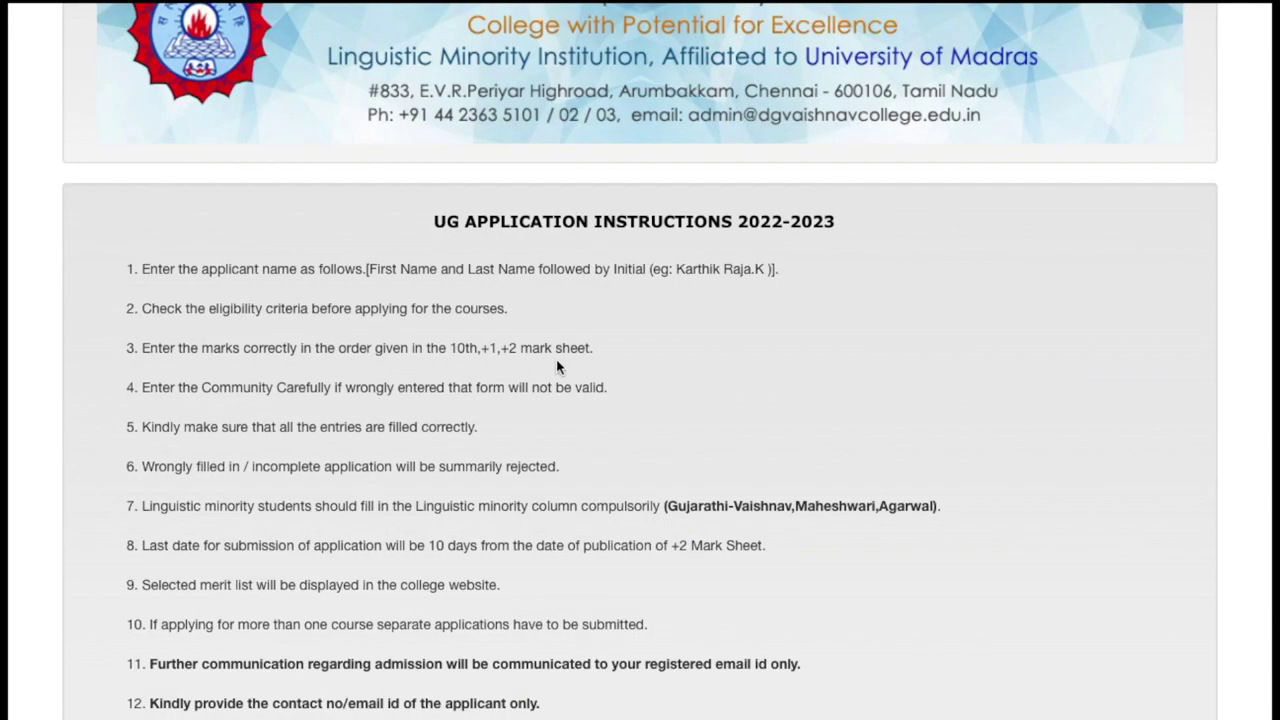
pyautogui.tripleClick(426, 387)
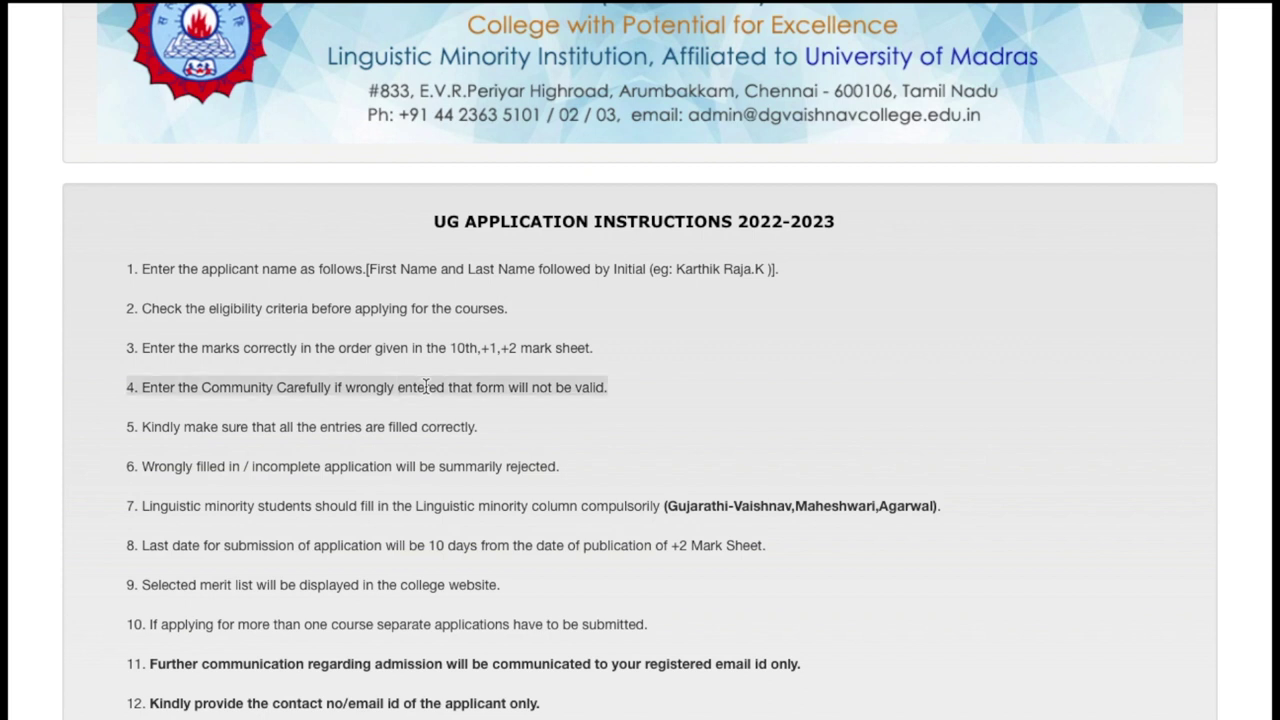
pyautogui.click(575, 401)
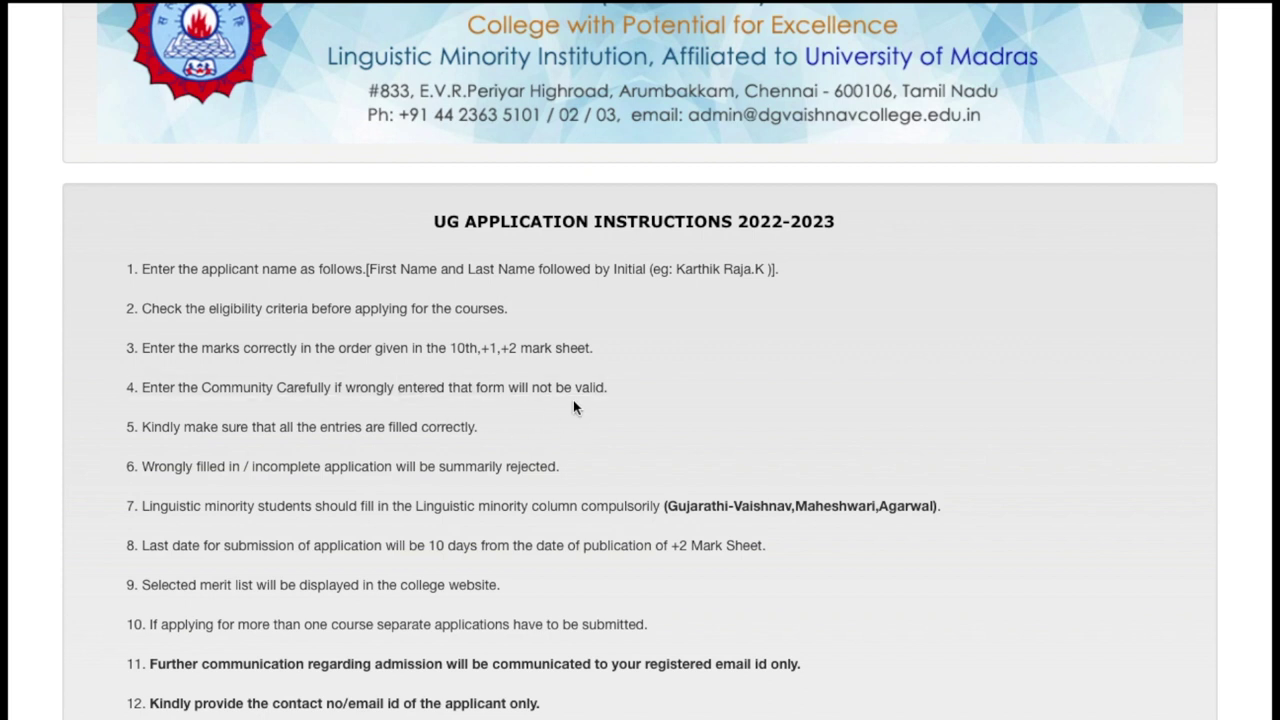
pyautogui.tripleClick(509, 470)
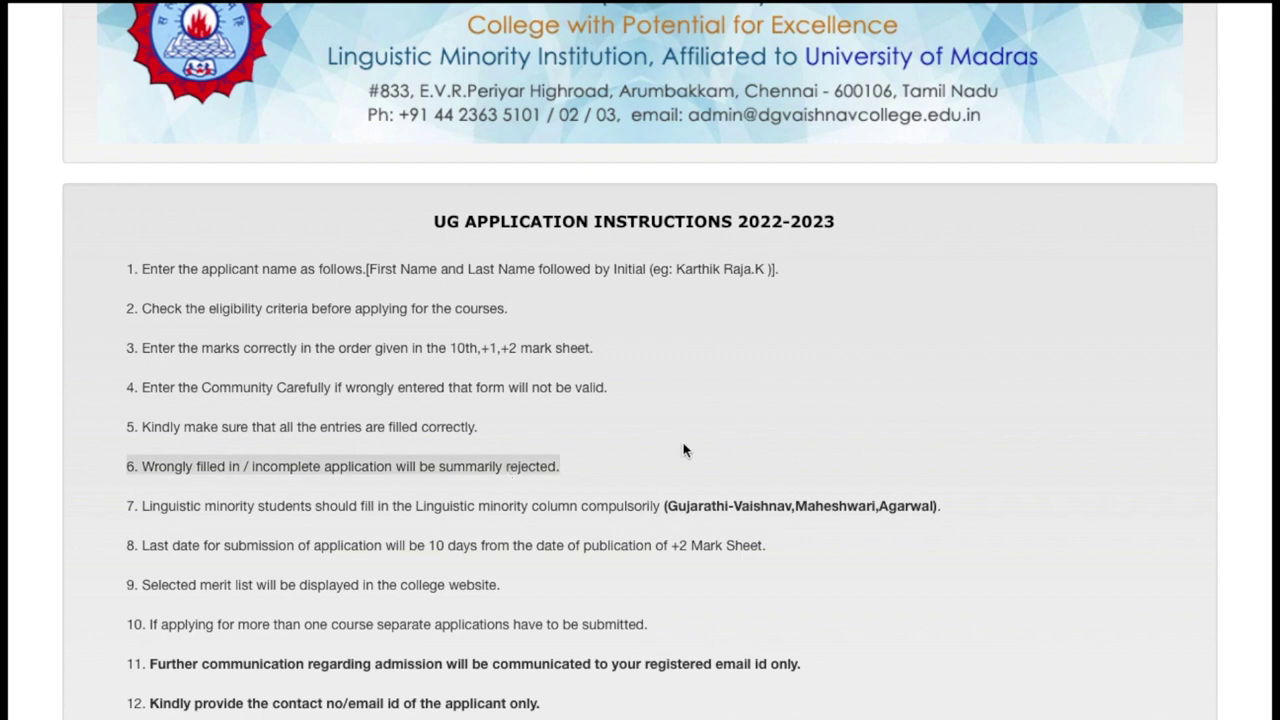
pyautogui.scroll(-3, 684, 450)
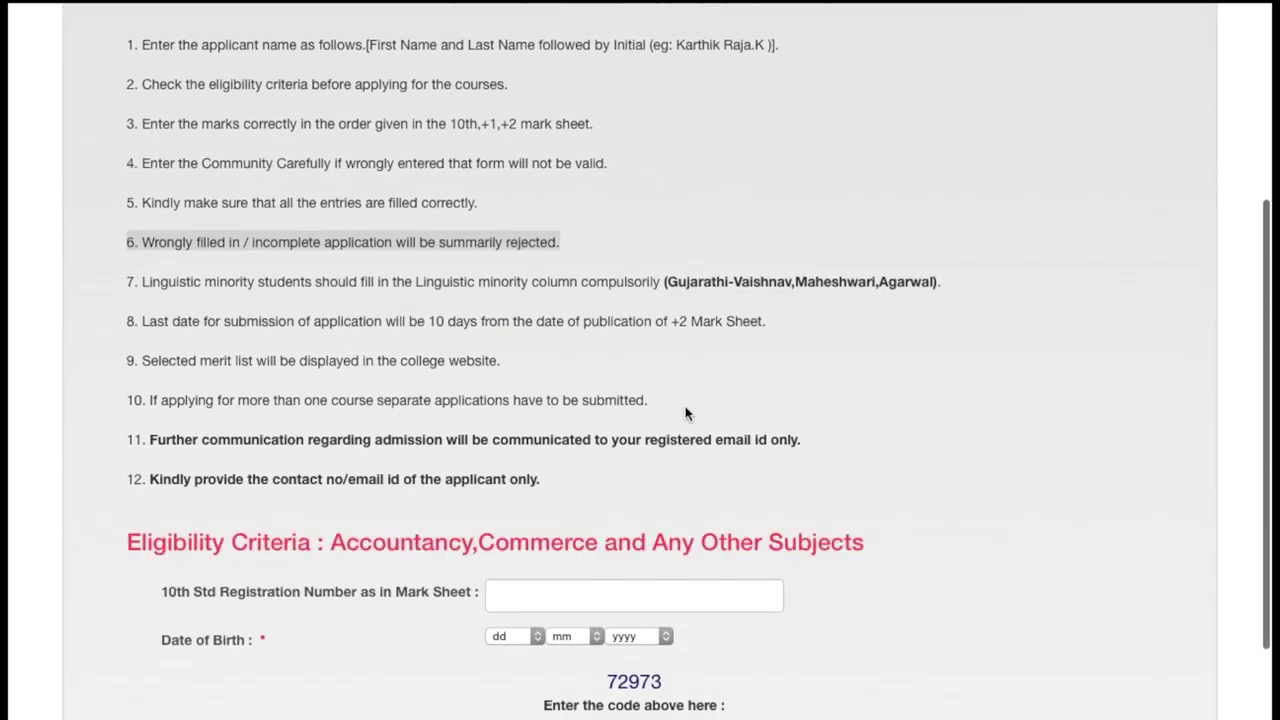
pyautogui.click(686, 412)
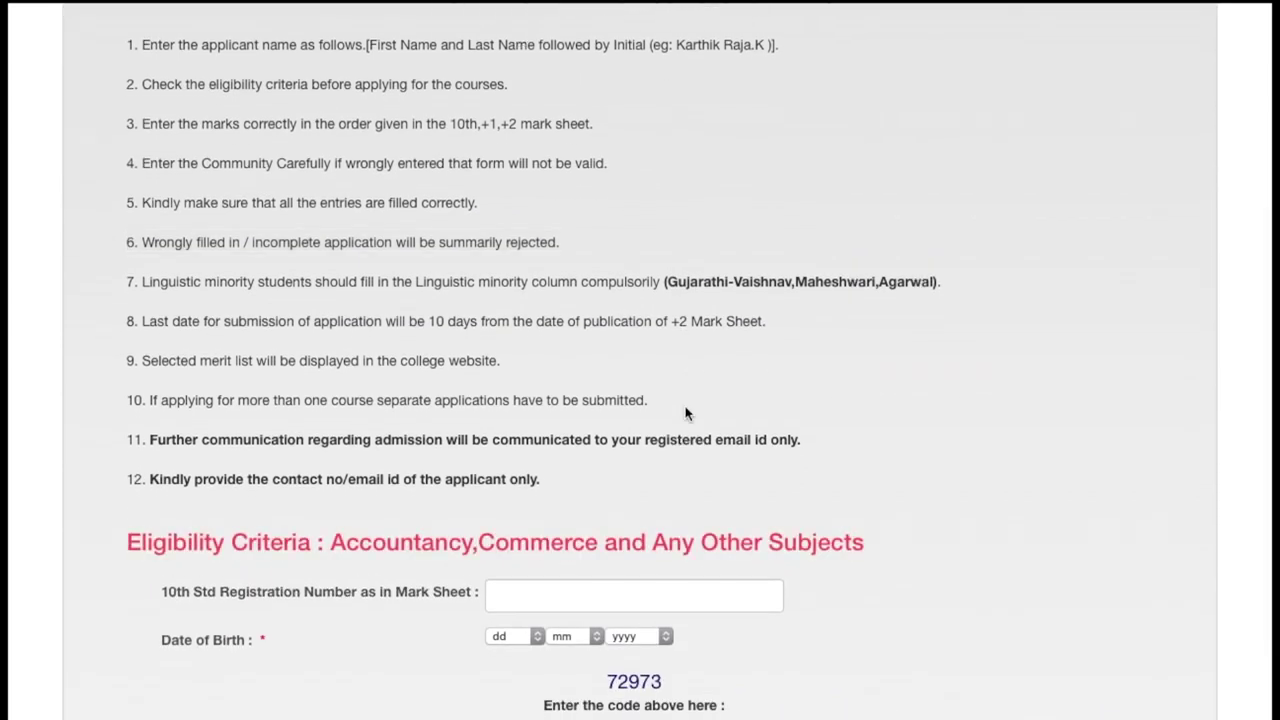
# Highlight instructions 7, 10 and 11, then select the 10th Std Registration Number box
pyautogui.tripleClick(410, 284)
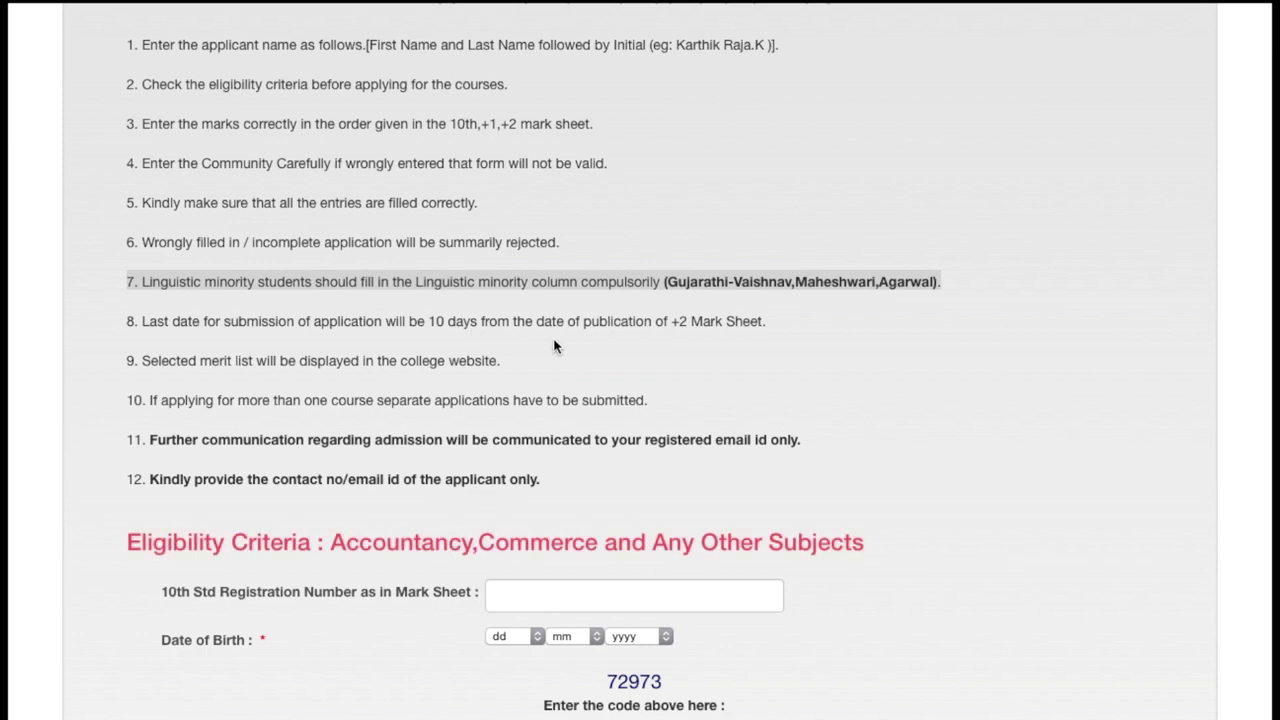
pyautogui.tripleClick(200, 400)
pyautogui.scroll(-2, 200, 341)
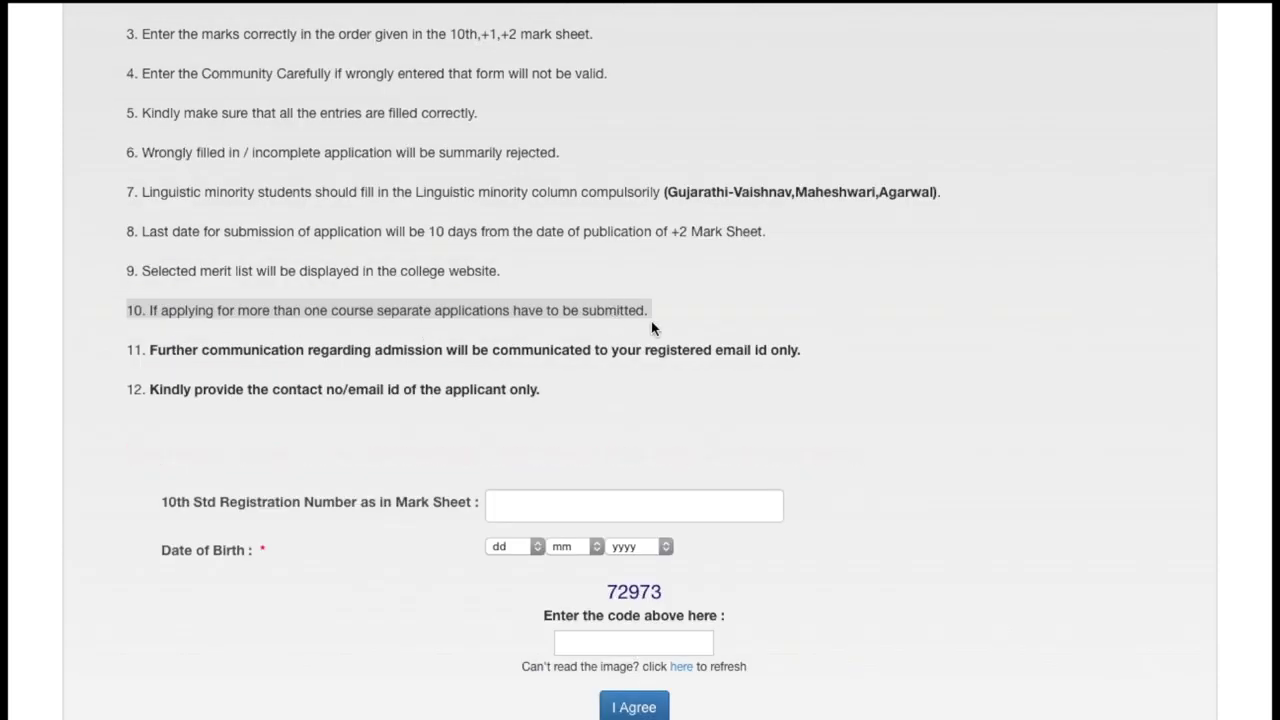
pyautogui.click(722, 320)
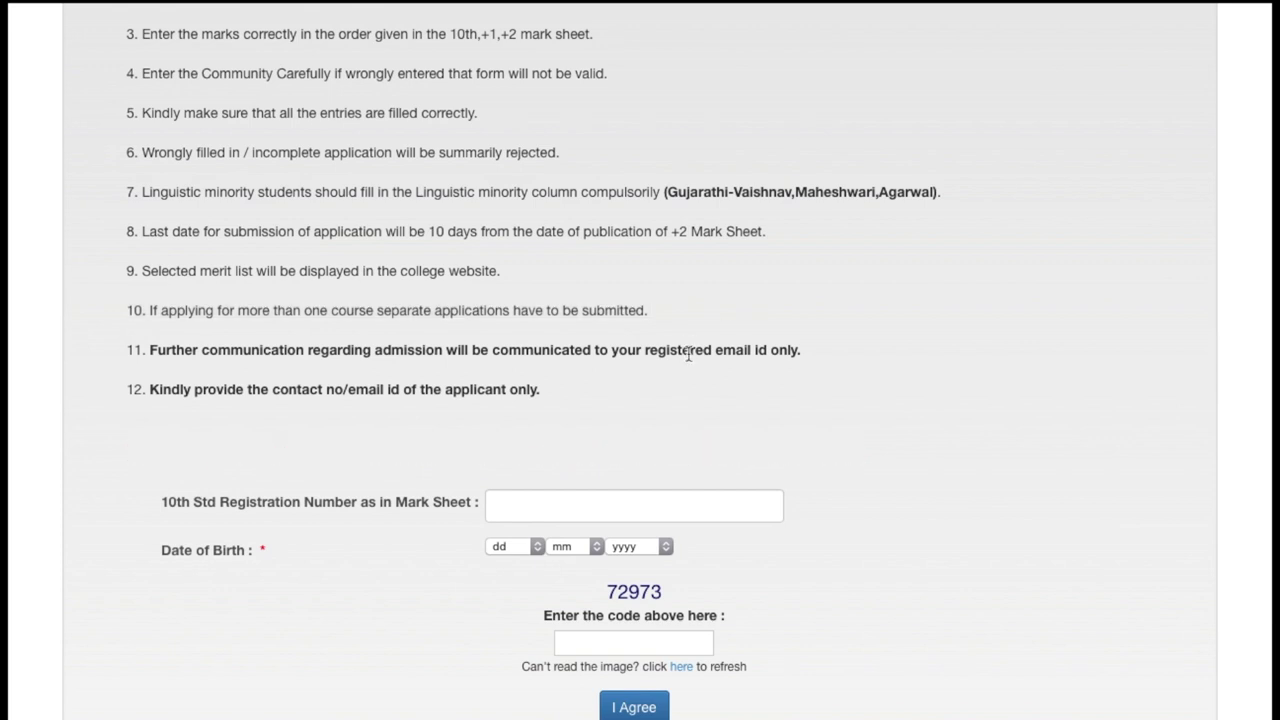
pyautogui.tripleClick(688, 352)
pyautogui.click(714, 398)
pyautogui.scroll(-1, 436, 386)
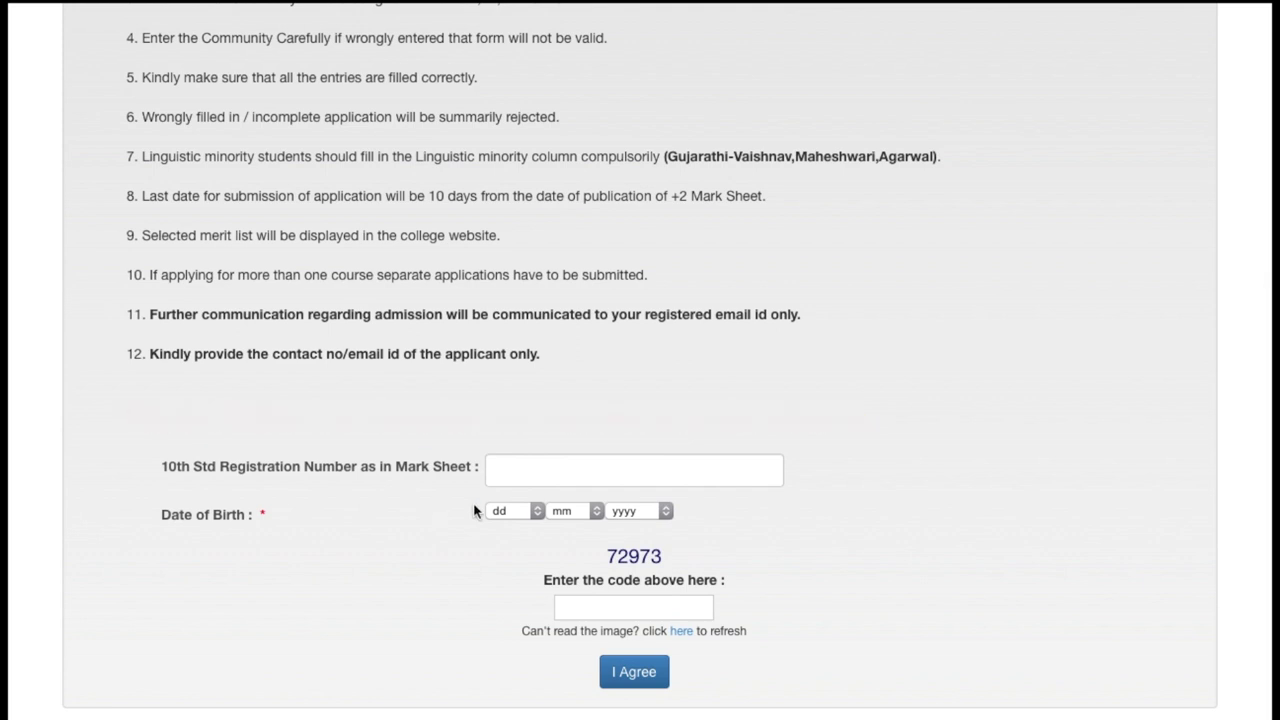
pyautogui.click(563, 473)
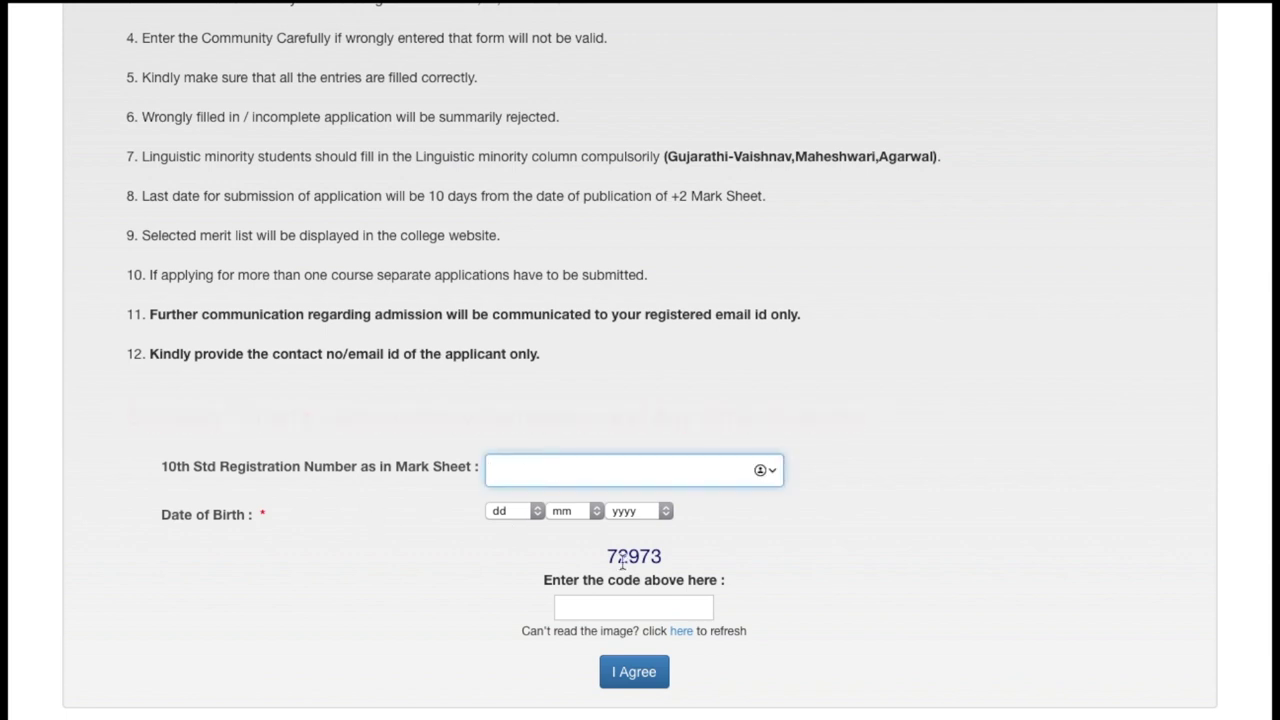
# Proceed to the form, dismiss the reminder, and choose XII Group Code 302(Comp/Eco/Comm/Acc)
pyautogui.click(632, 606)
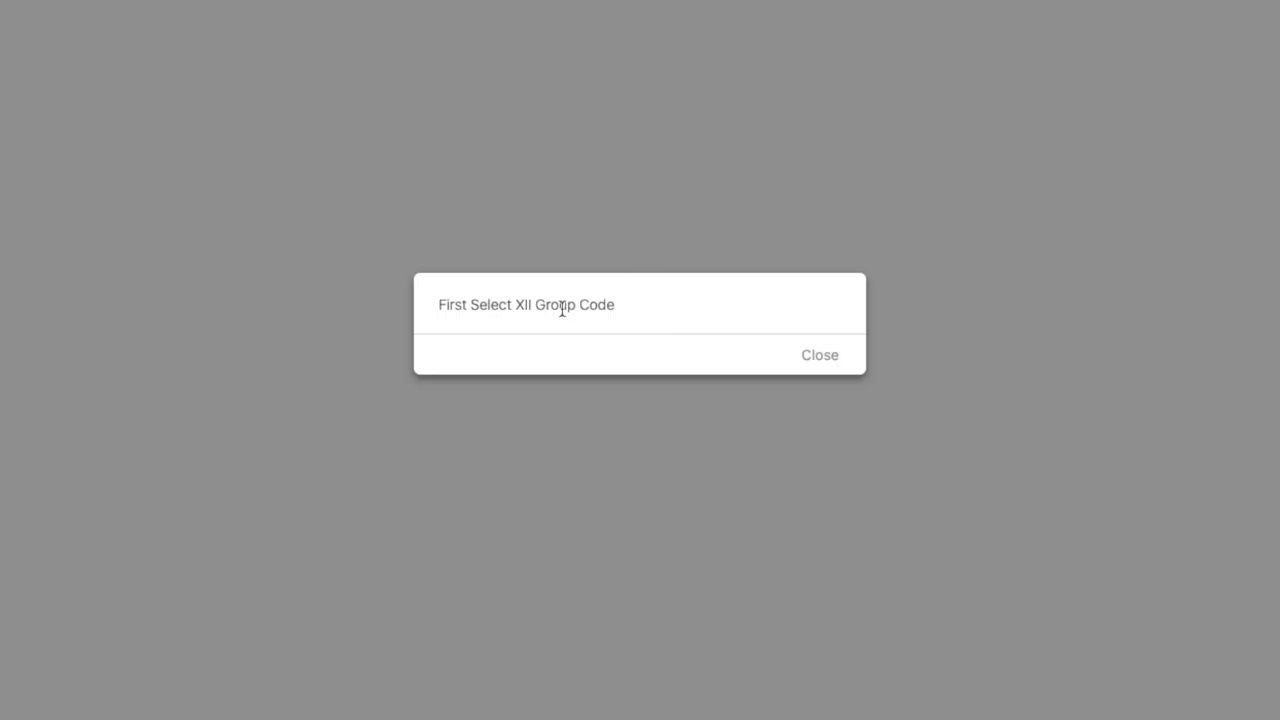
pyautogui.click(838, 355)
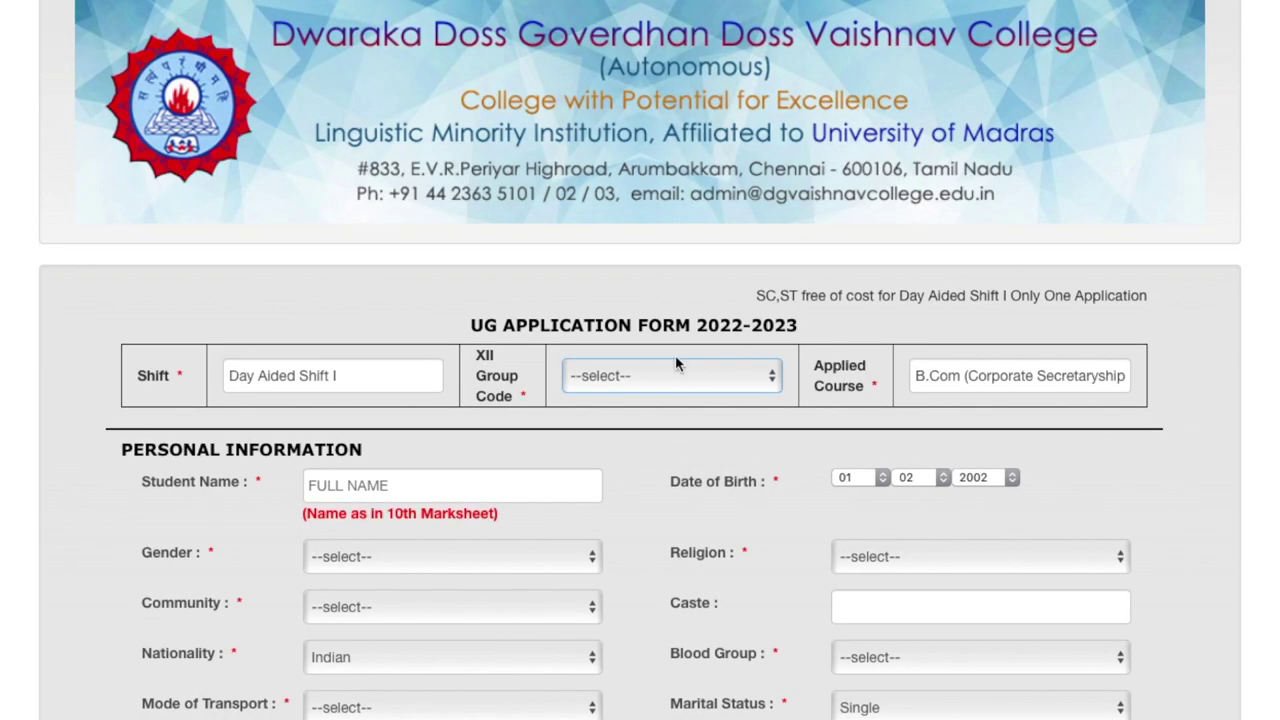
pyautogui.click(300, 402)
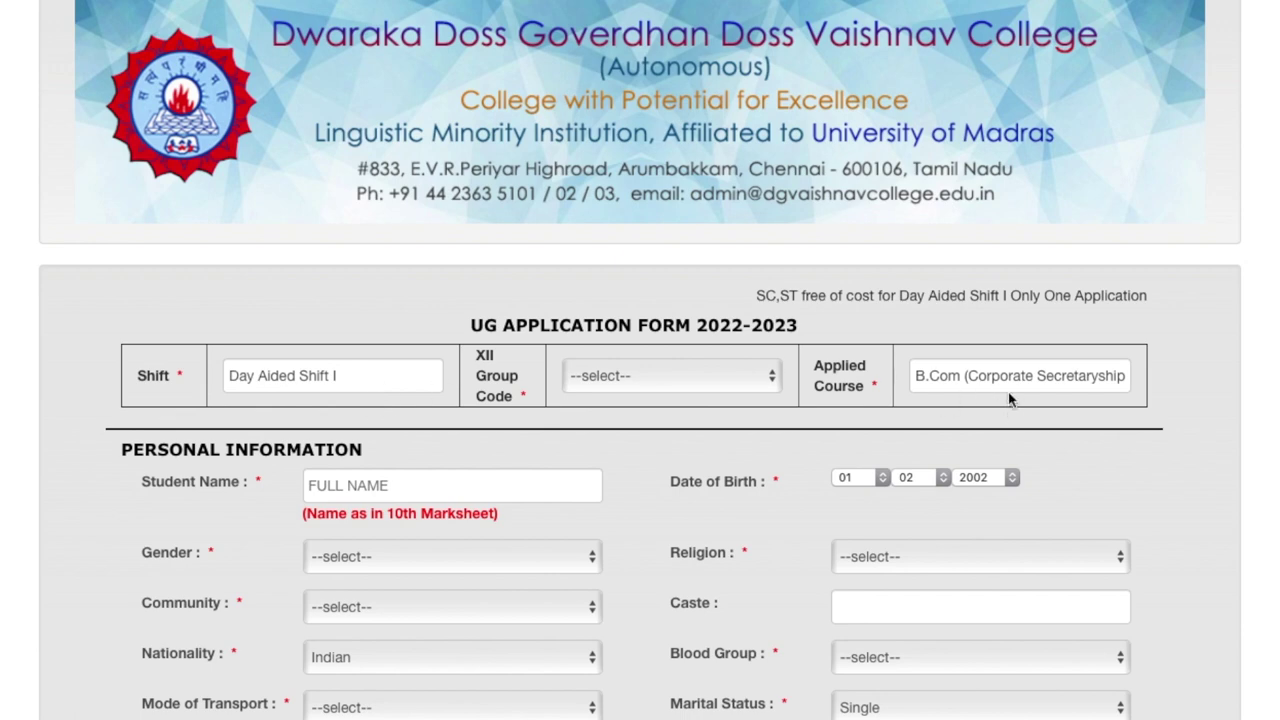
pyautogui.click(737, 377)
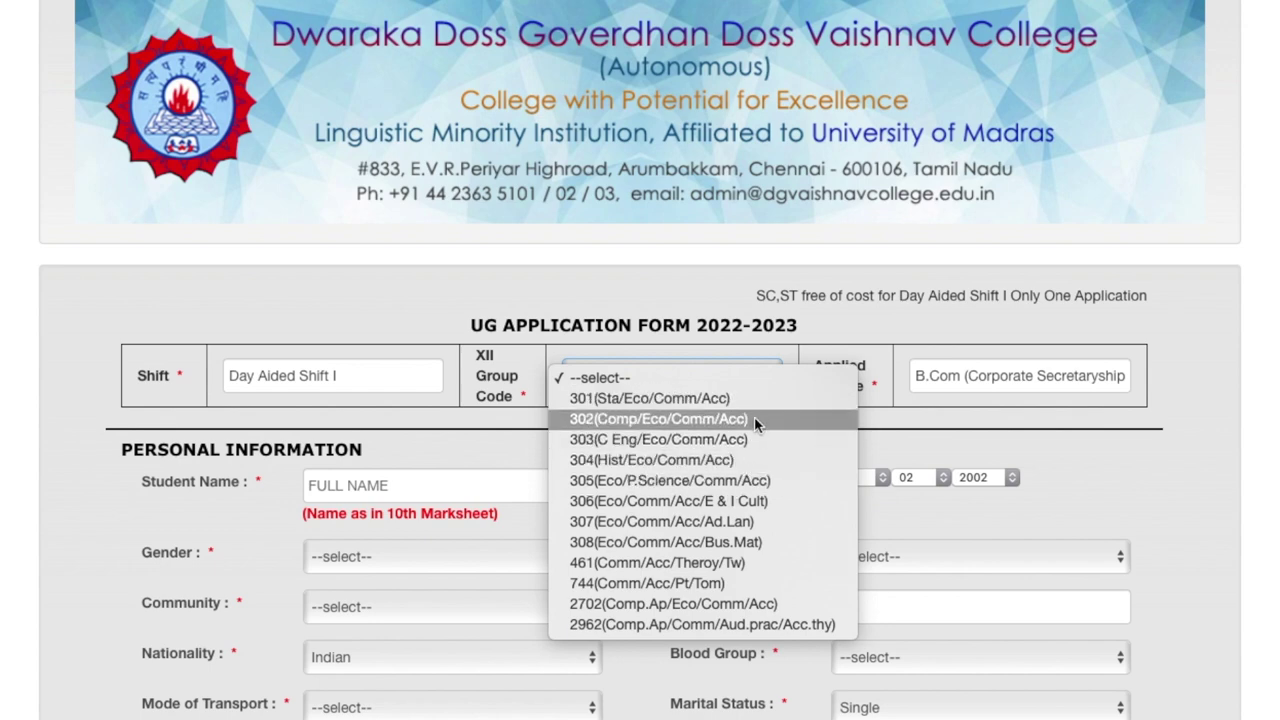
pyautogui.click(754, 419)
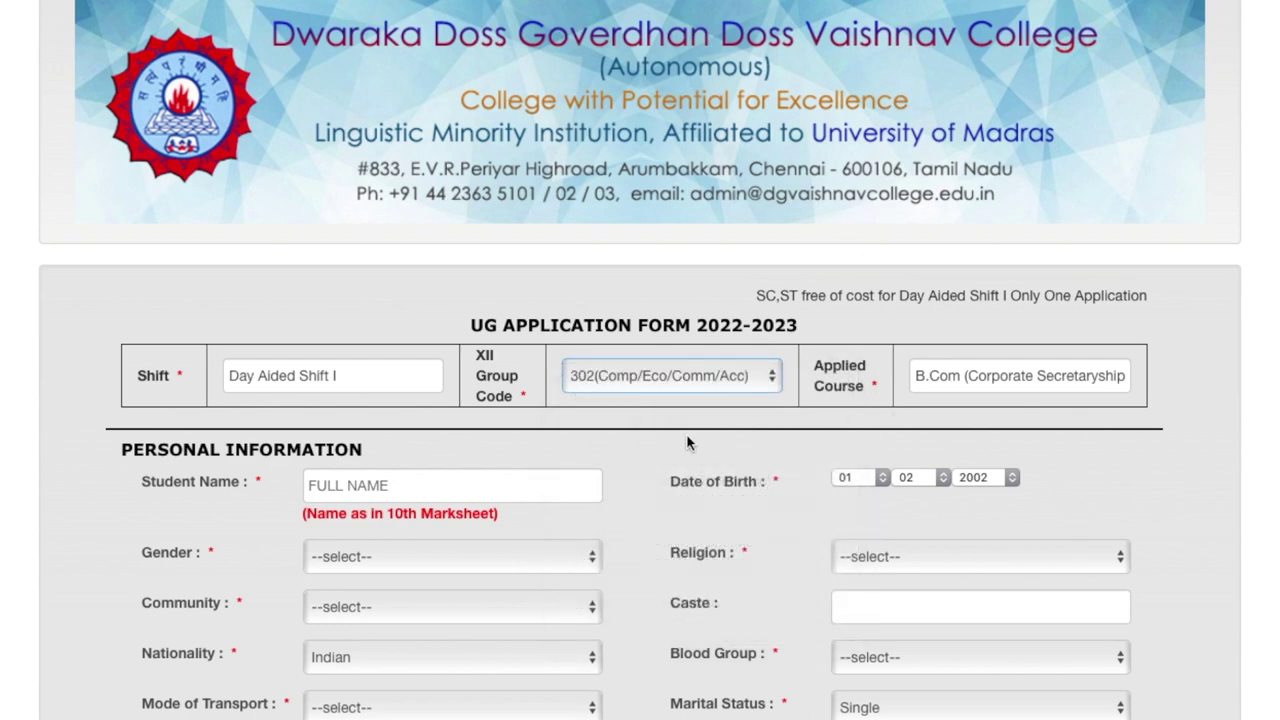
pyautogui.scroll(-3, 687, 442)
pyautogui.click(468, 314)
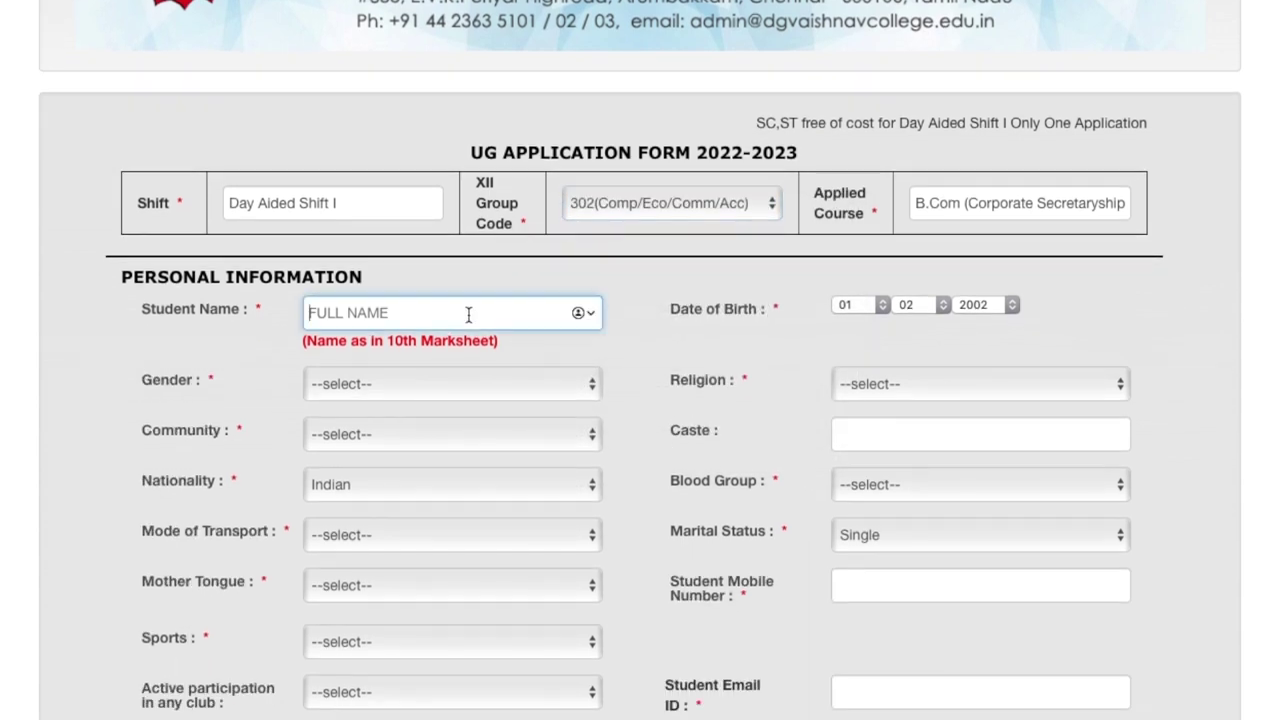
pyautogui.click(683, 334)
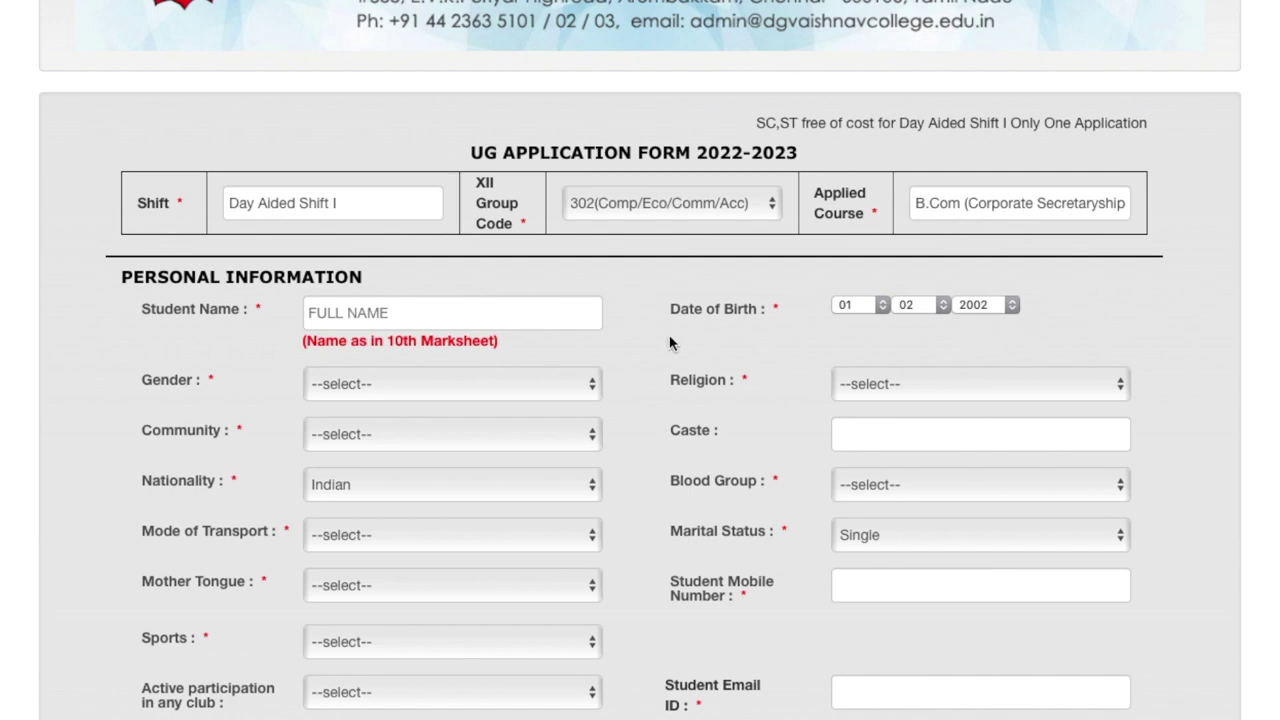
pyautogui.scroll(-2, 604, 363)
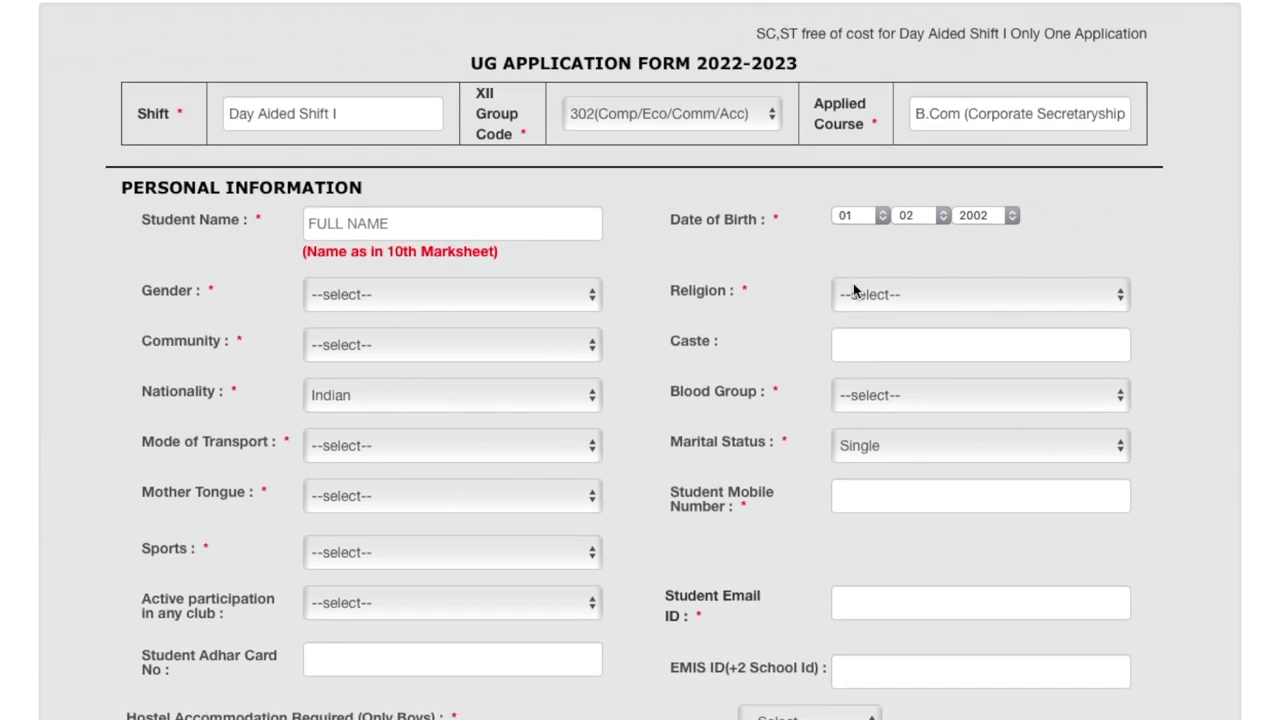
pyautogui.scroll(-6, 693, 536)
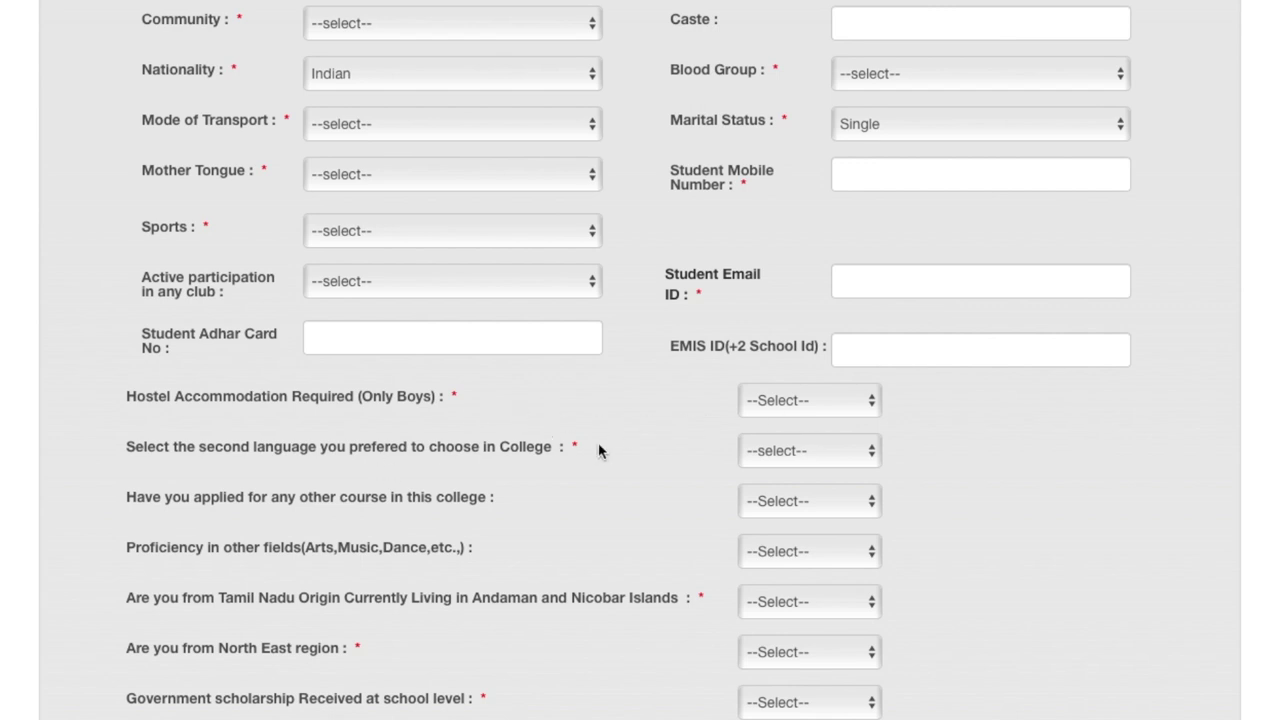
pyautogui.tripleClick(528, 447)
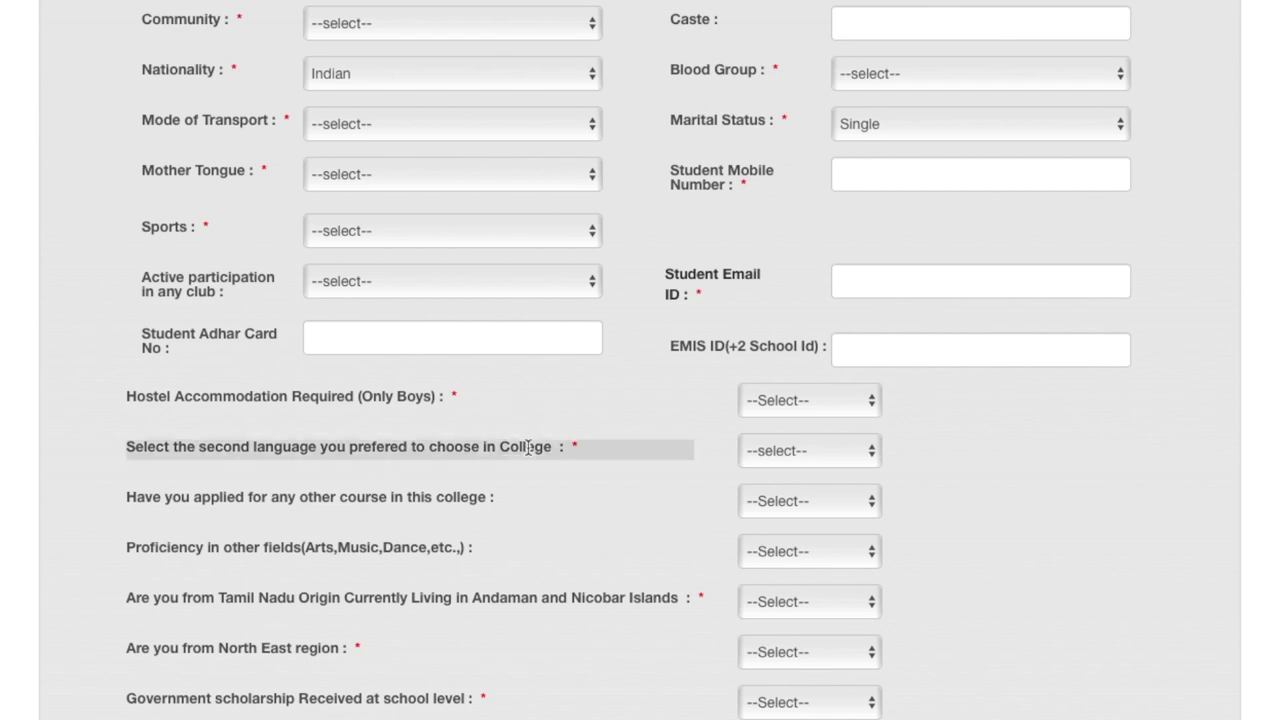
pyautogui.scroll(-3, 643, 463)
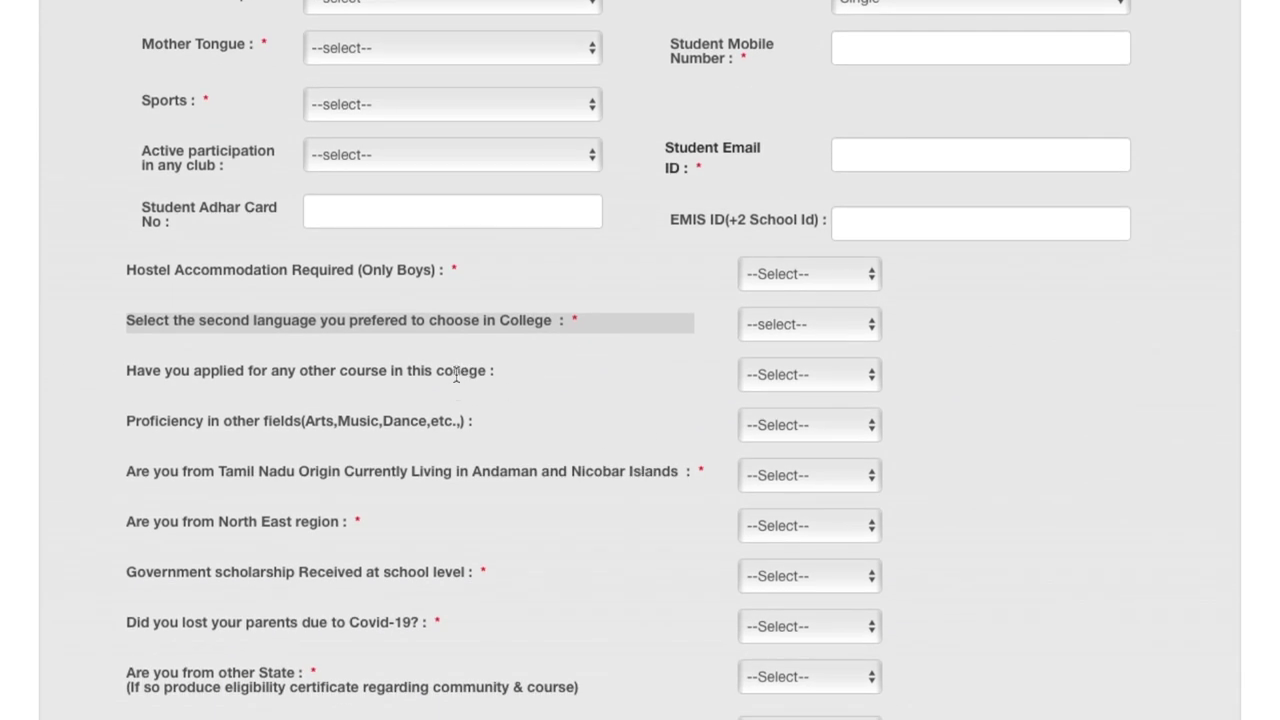
pyautogui.click(562, 373)
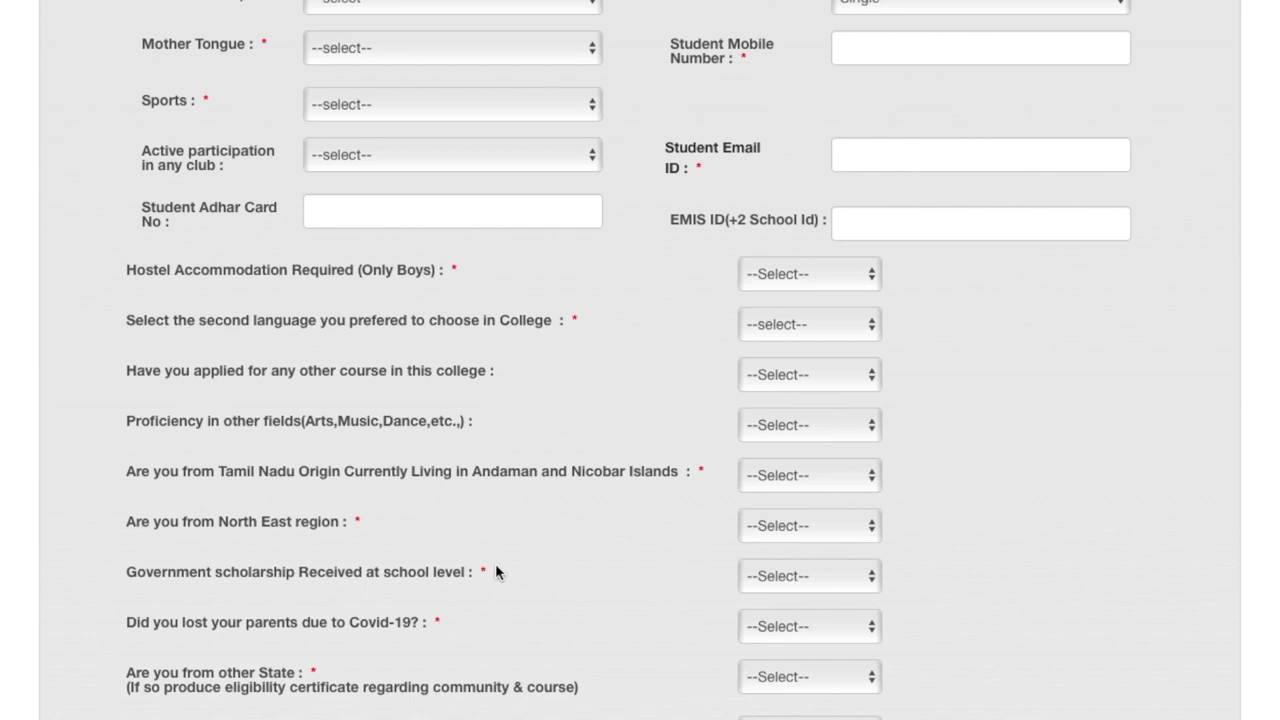
pyautogui.scroll(-5, 496, 571)
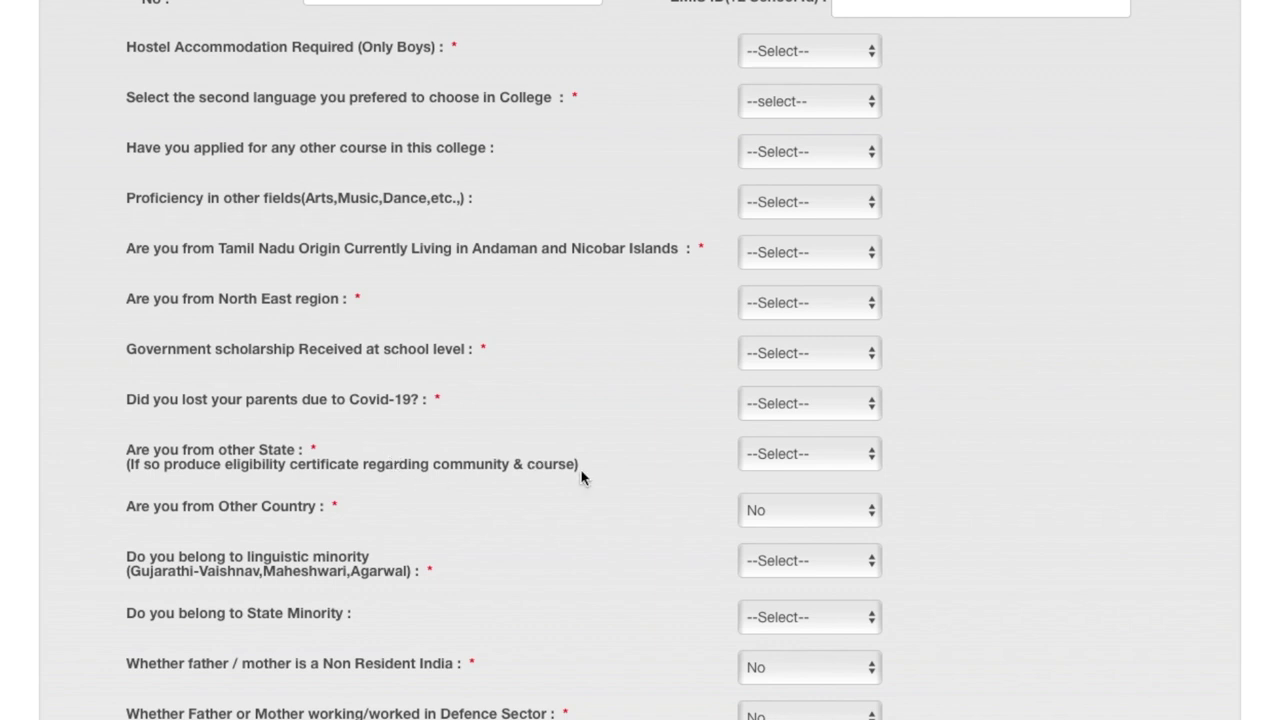
pyautogui.tripleClick(537, 464)
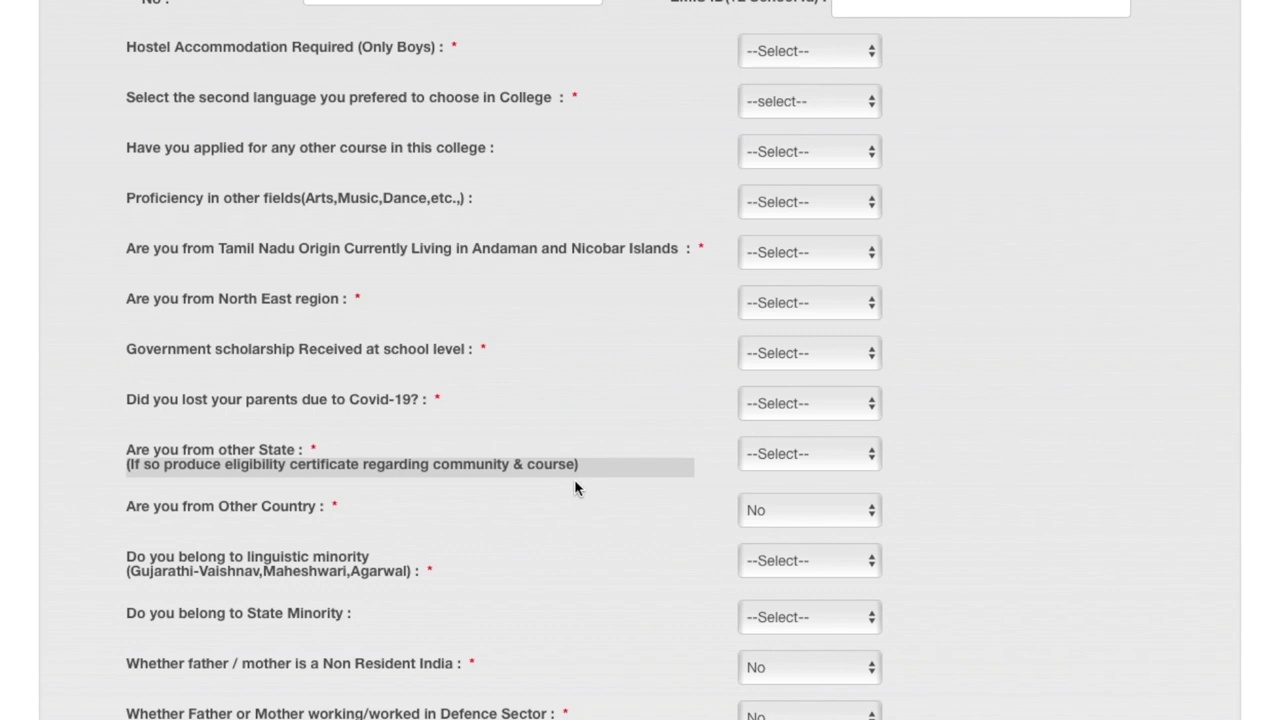
pyautogui.click(608, 479)
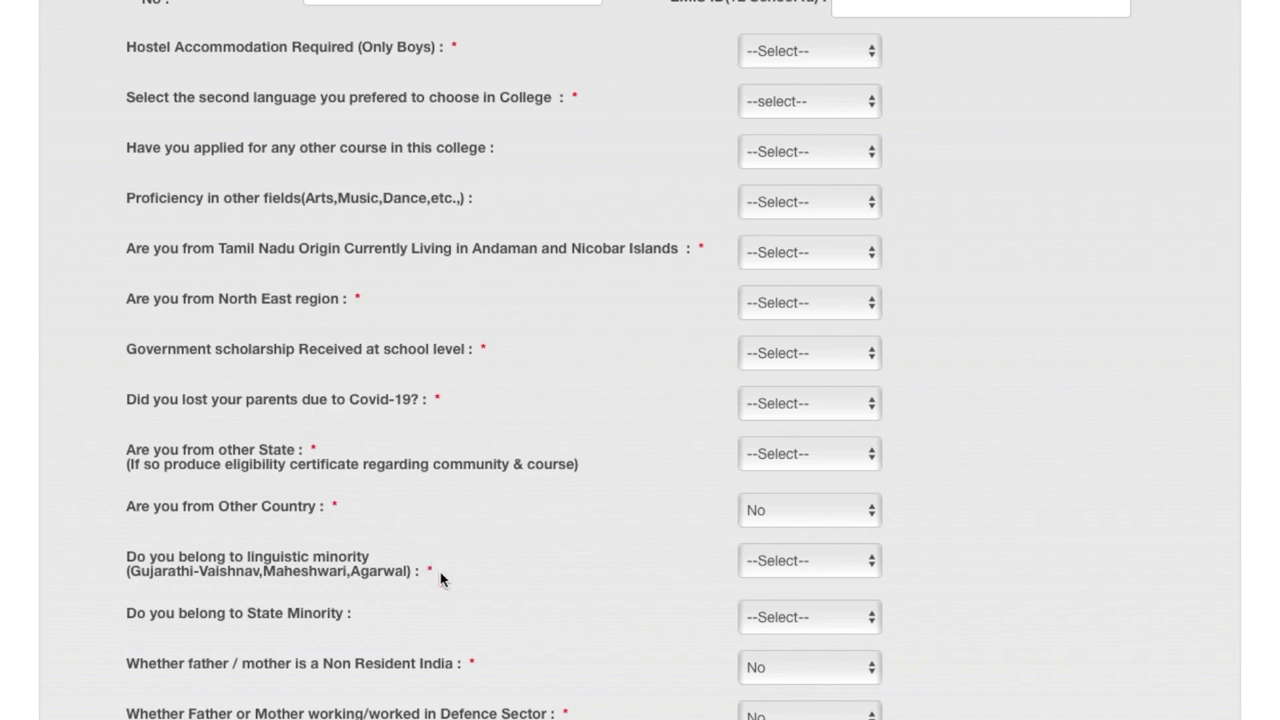
pyautogui.scroll(-3, 443, 577)
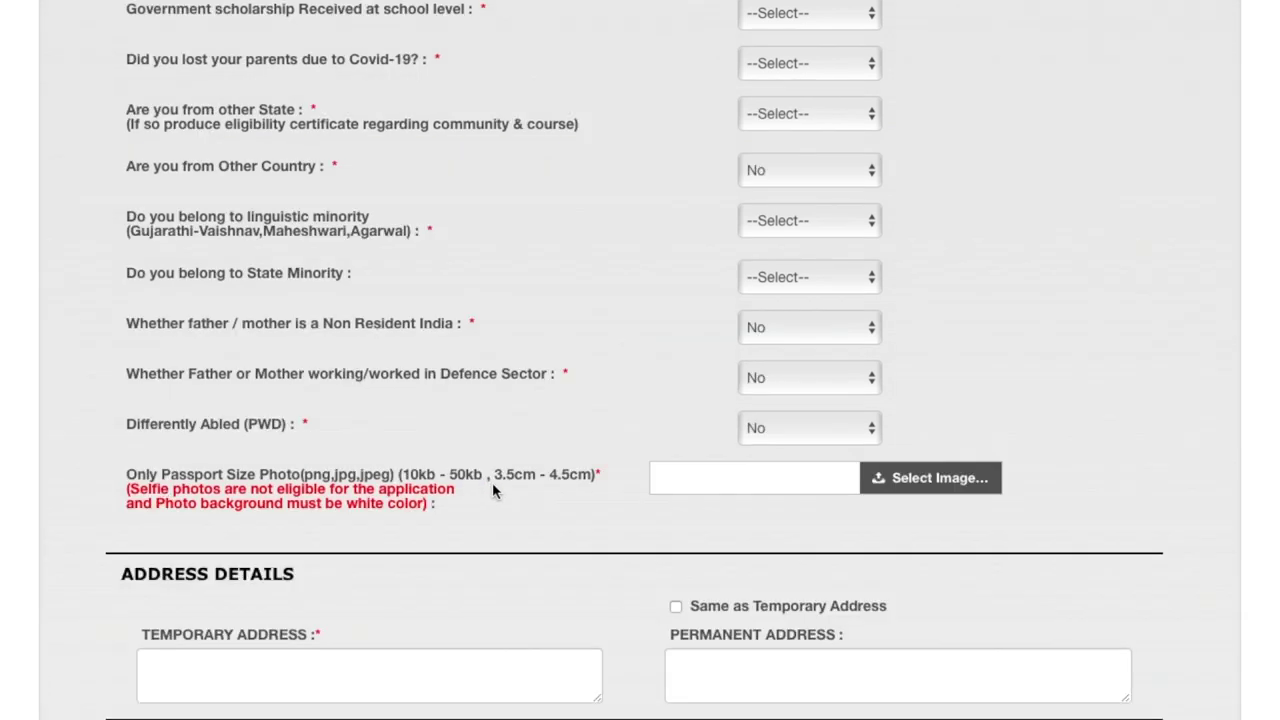
pyautogui.scroll(-6, 581, 482)
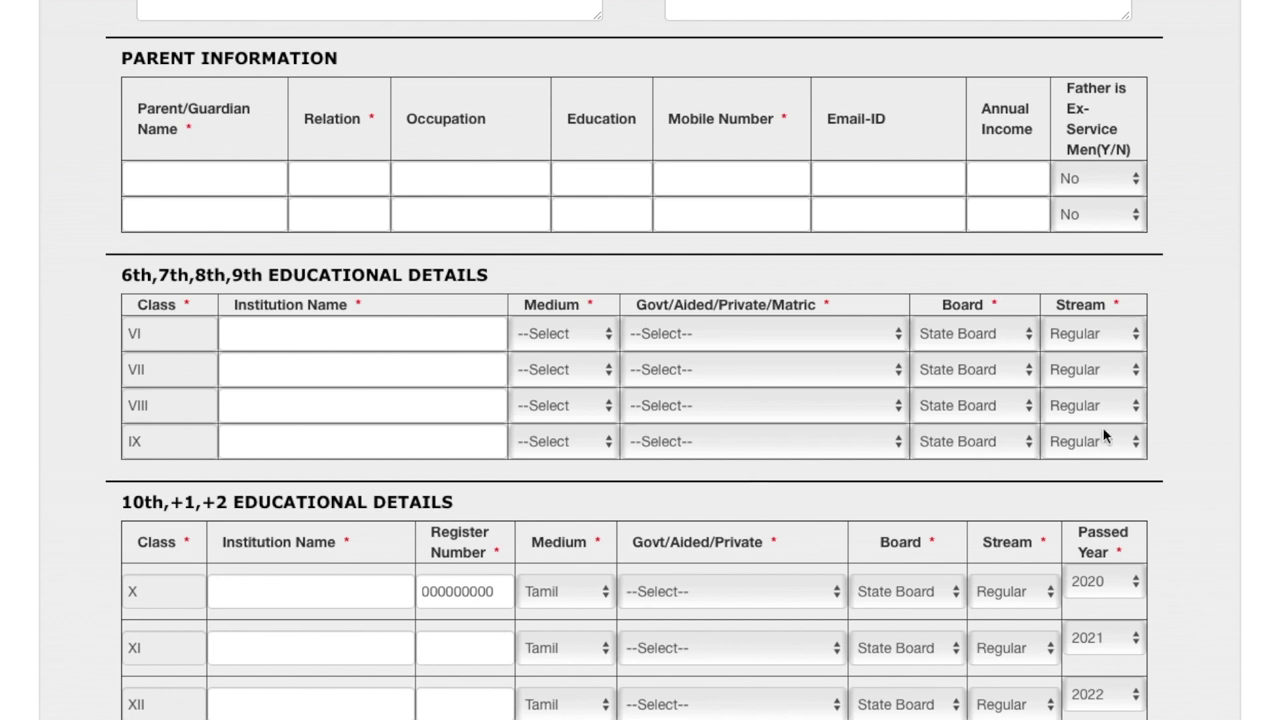
# Keep 2020 as the X passed year and change the XII passed year to 2020
pyautogui.scroll(-3, 1103, 436)
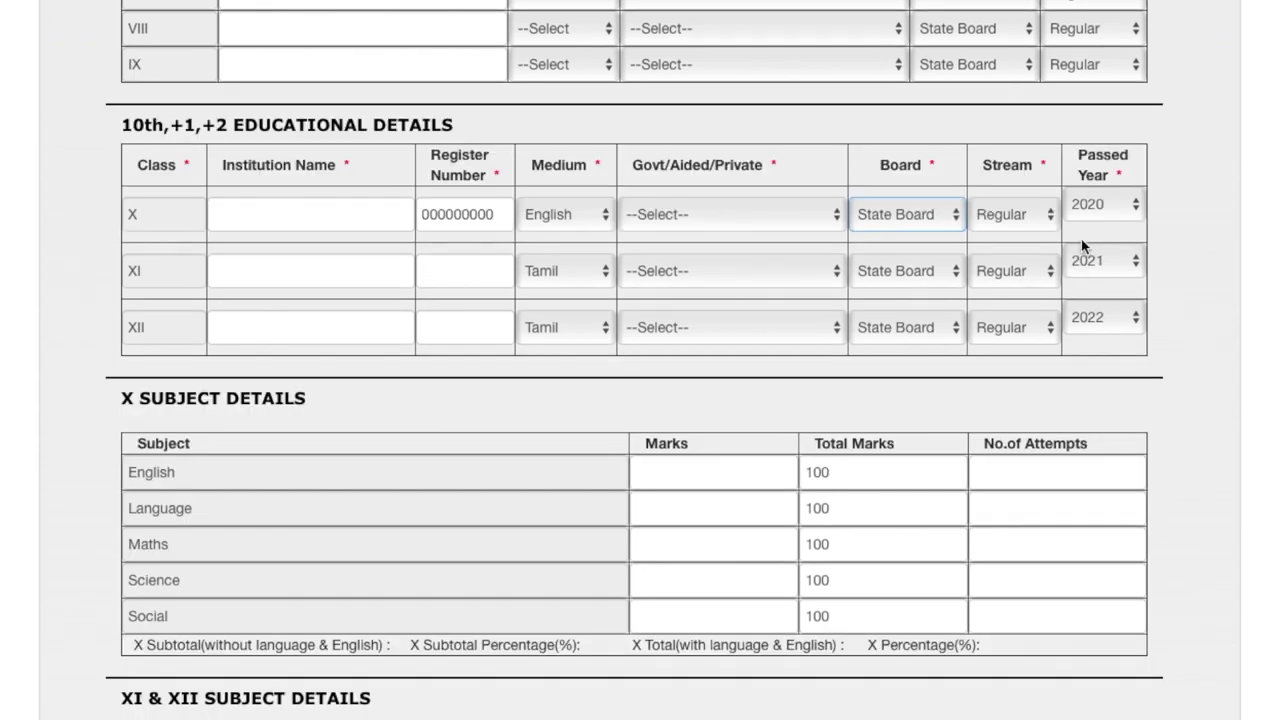
pyautogui.click(1104, 198)
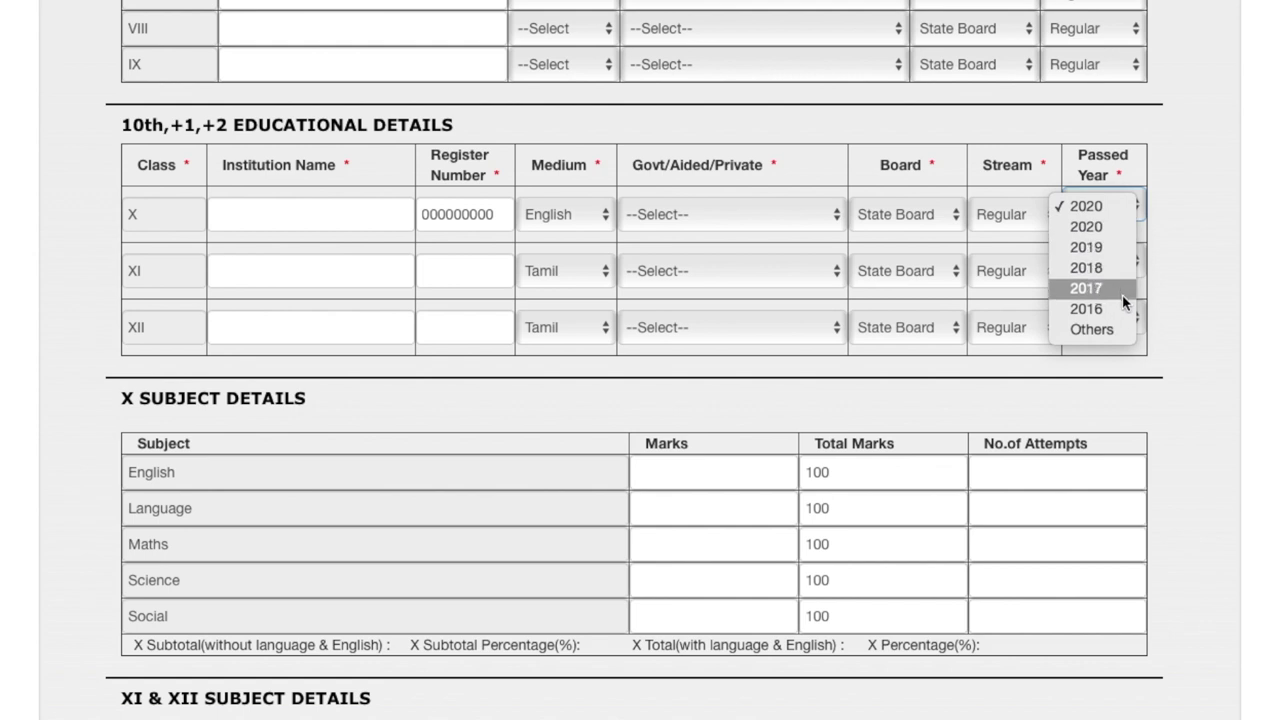
pyautogui.click(1165, 247)
pyautogui.click(1105, 320)
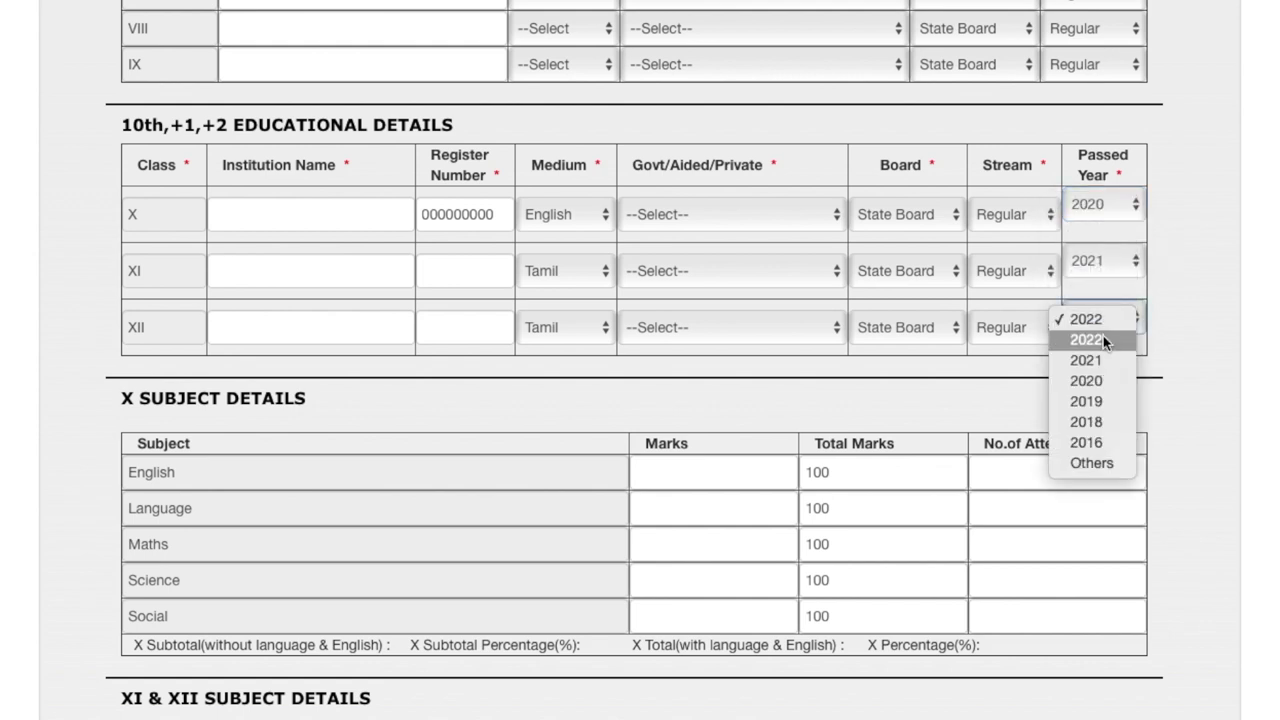
pyautogui.click(1109, 381)
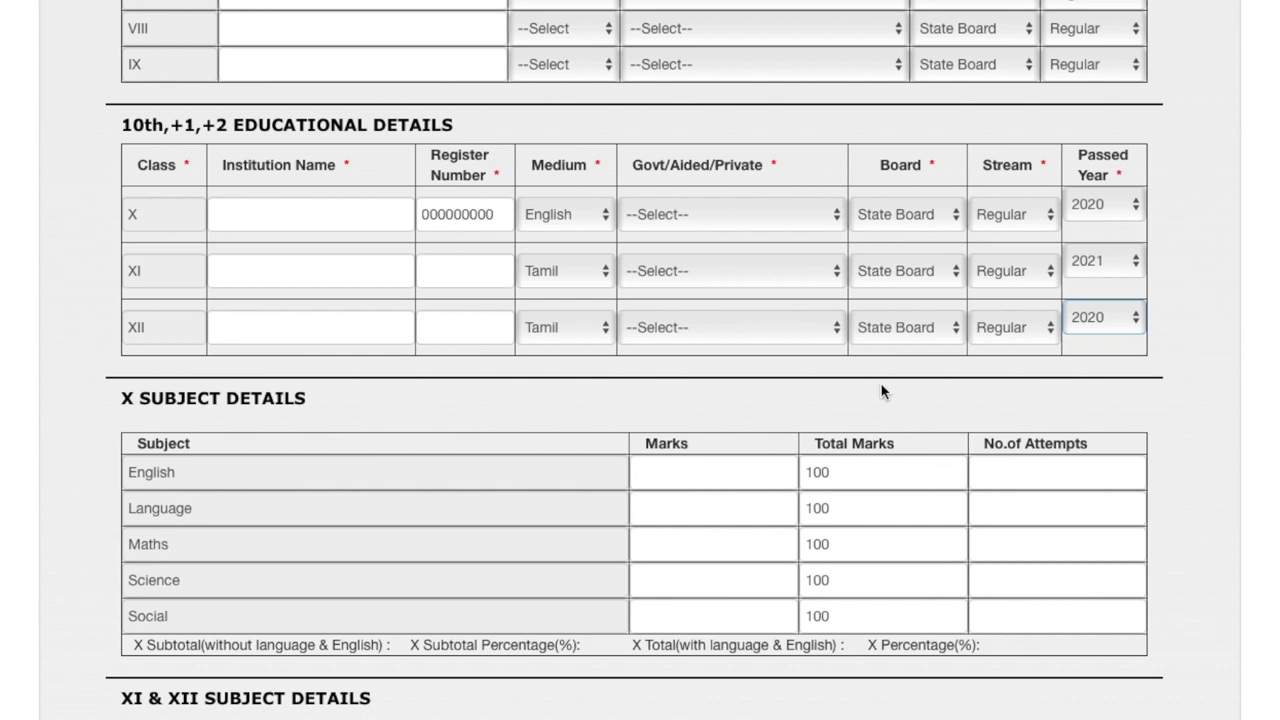
pyautogui.scroll(-3, 366, 418)
pyautogui.scroll(-2, 257, 293)
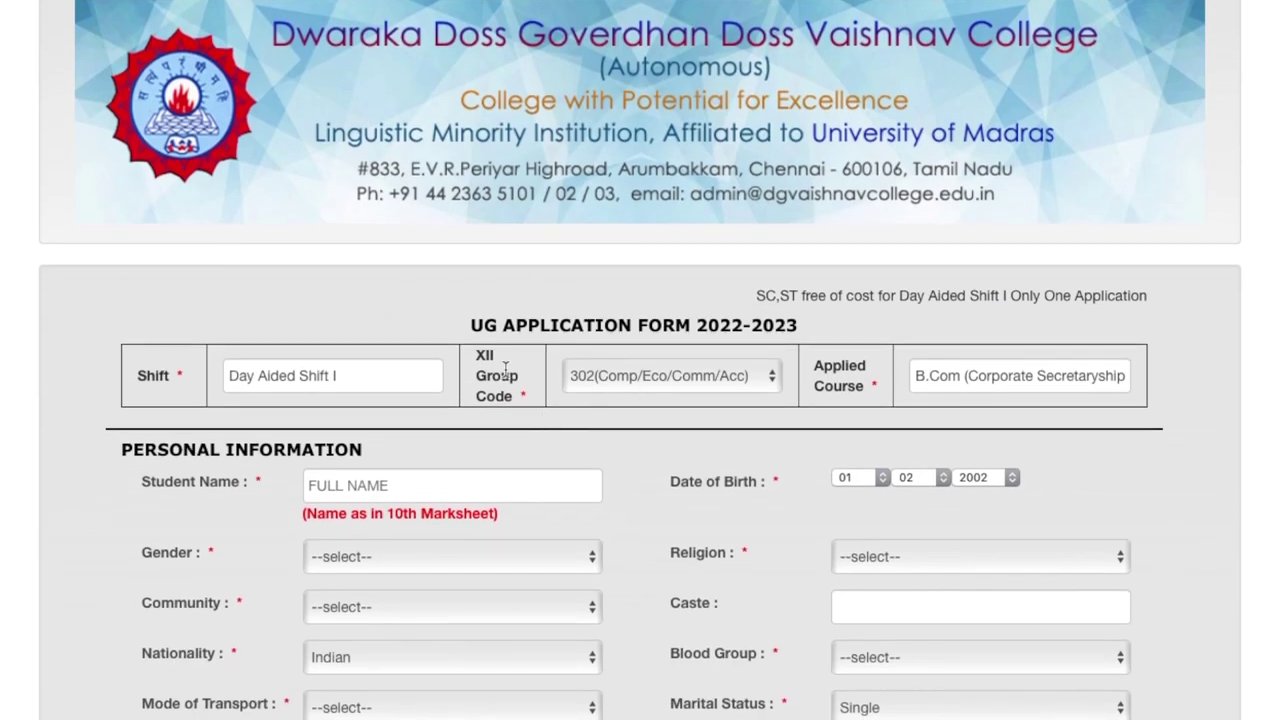
# Scroll past the captcha and Submit button to the bottom of the form
pyautogui.scroll(-20, 596, 418)
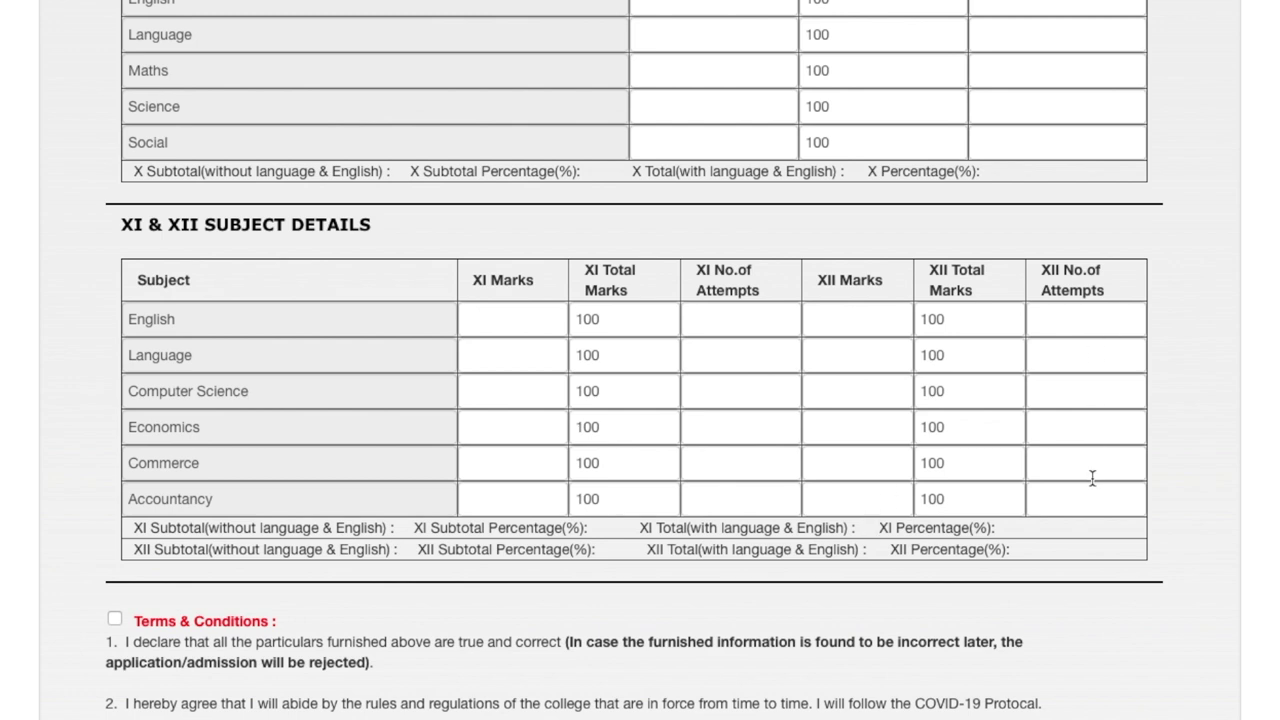
pyautogui.scroll(-4, 465, 570)
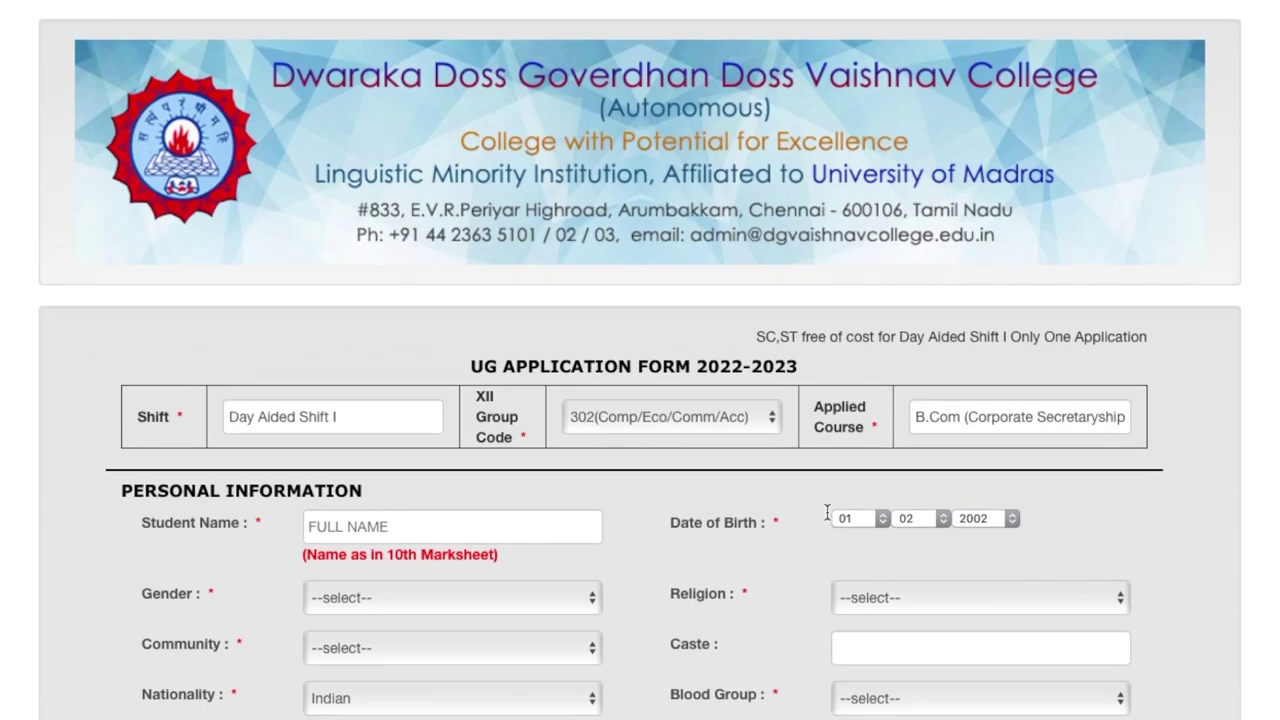
pyautogui.scroll(-1, 688, 446)
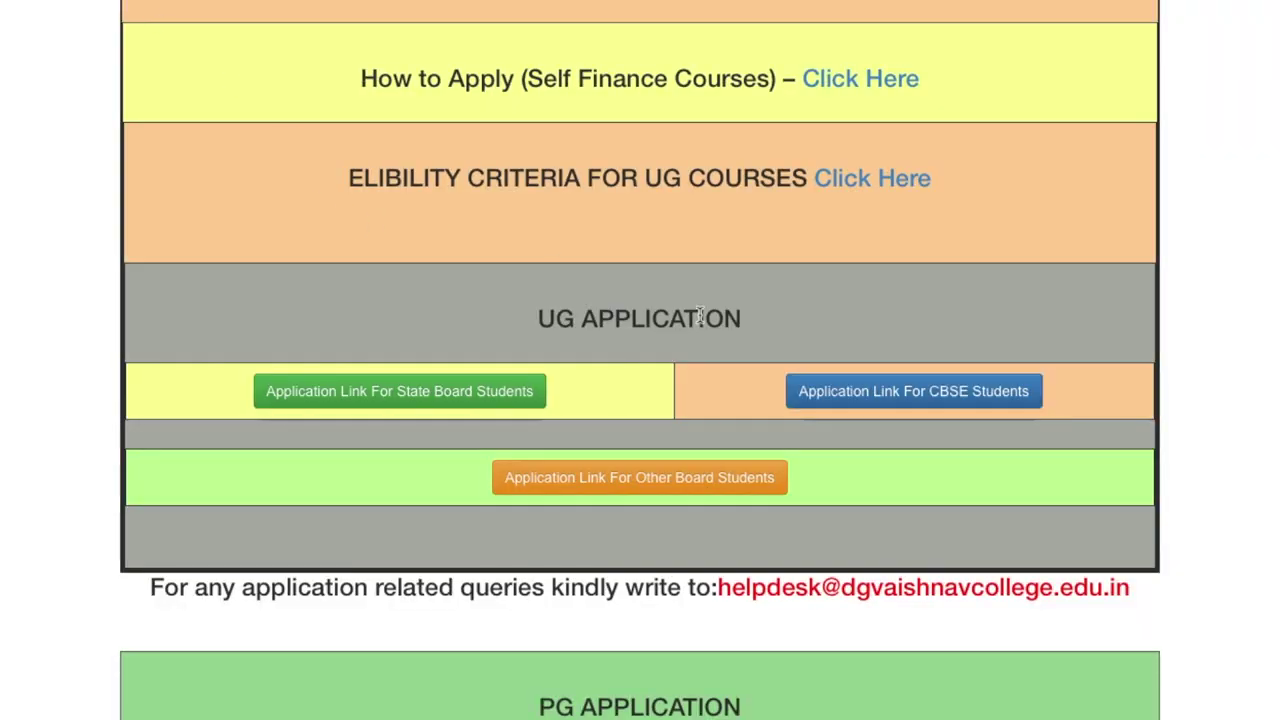
# Open the CBSE course list and try the Apply link for DU06 B.Sc (Chemistry)
pyautogui.click(934, 396)
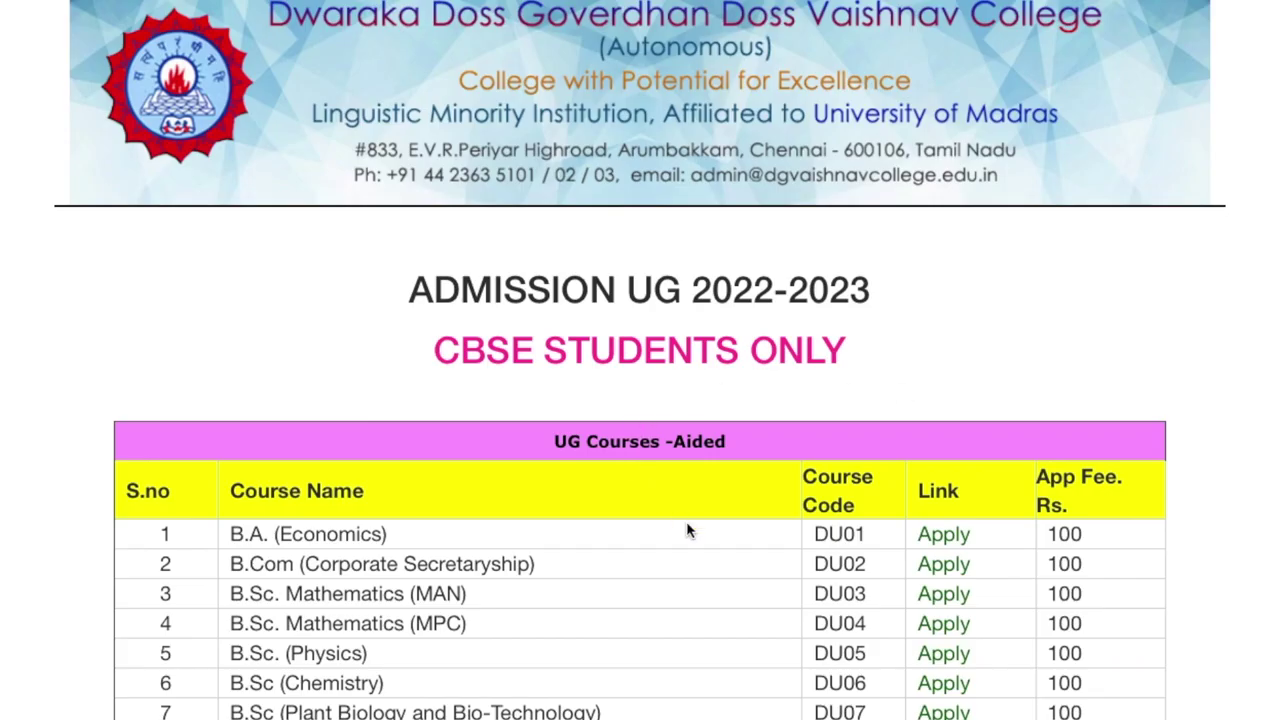
pyautogui.scroll(-3, 686, 531)
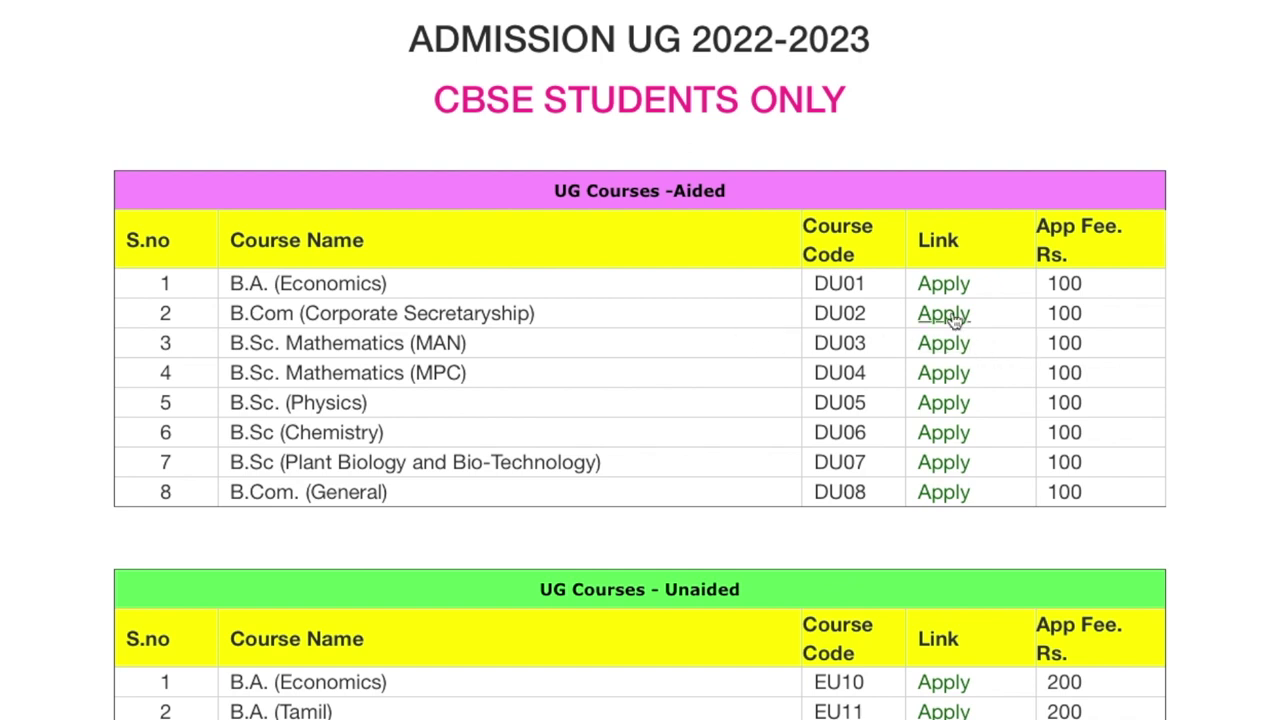
pyautogui.click(950, 433)
# Open the DU07 B.Sc (Plant Biology and Bio-Technology) application and reach its eligibility form
pyautogui.scroll(-1, 567, 434)
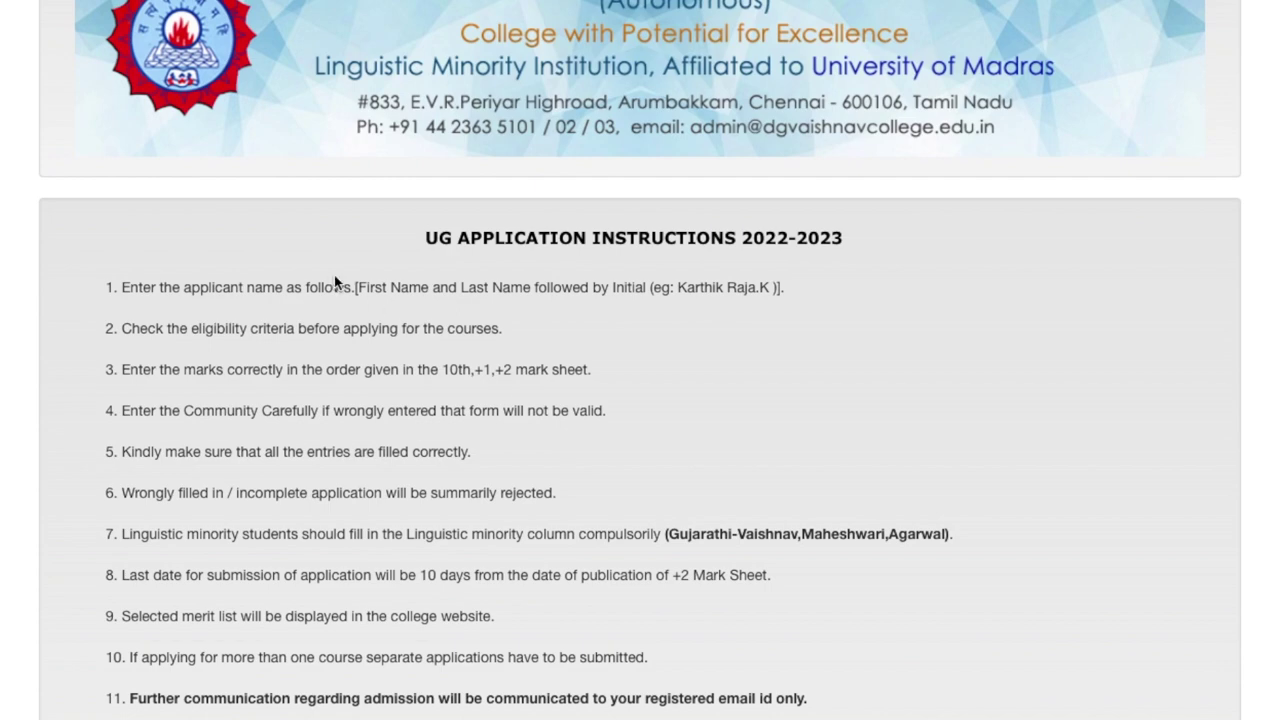
pyautogui.scroll(-3, 334, 275)
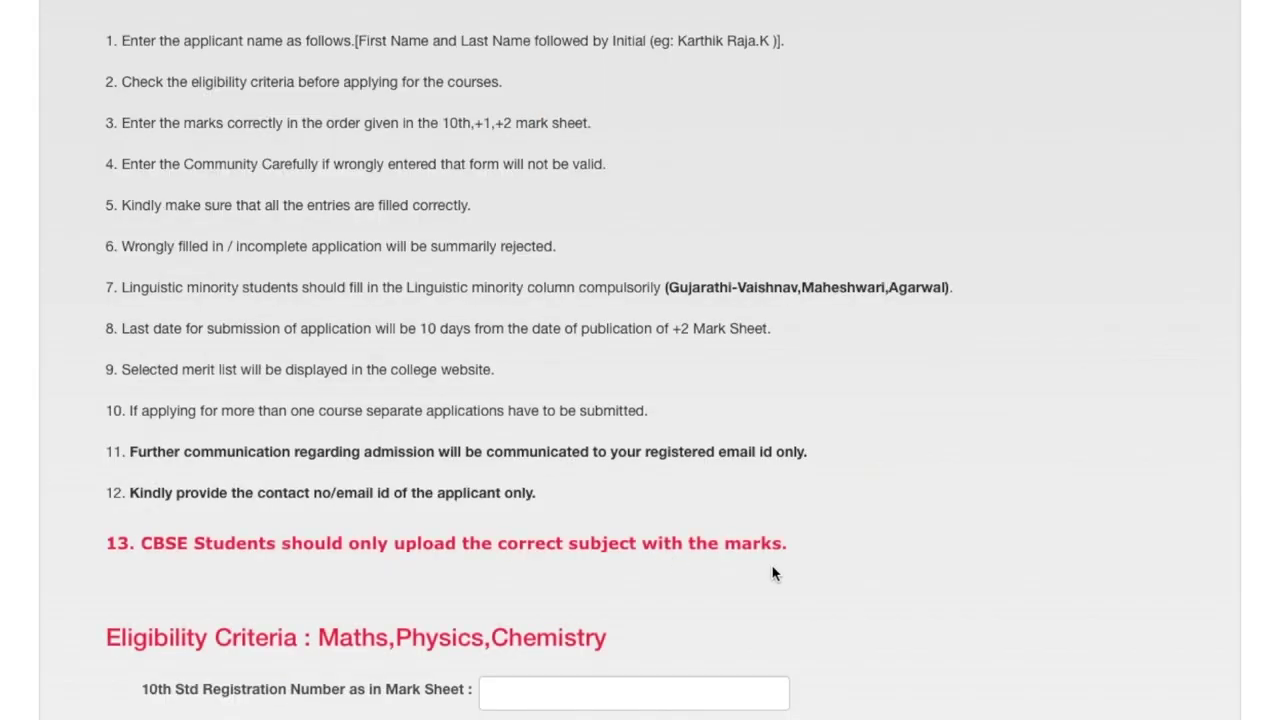
pyautogui.scroll(-3, 773, 573)
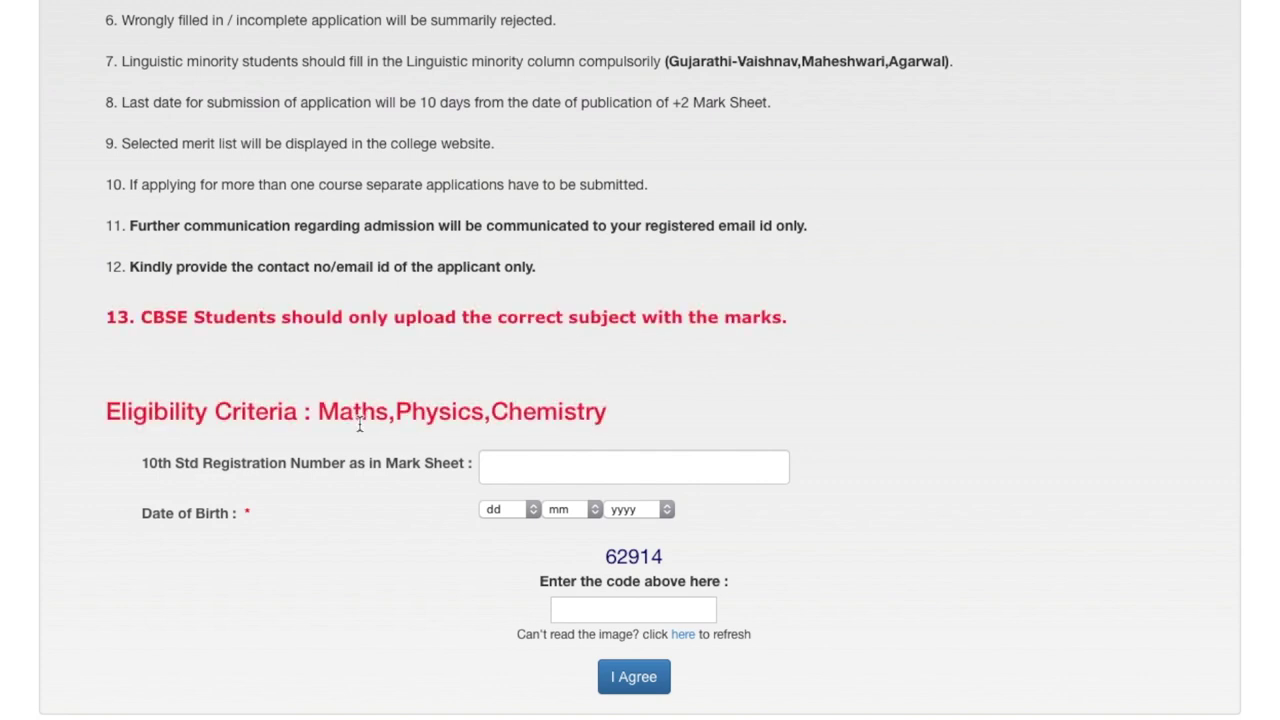
pyautogui.scroll(4, 472, 400)
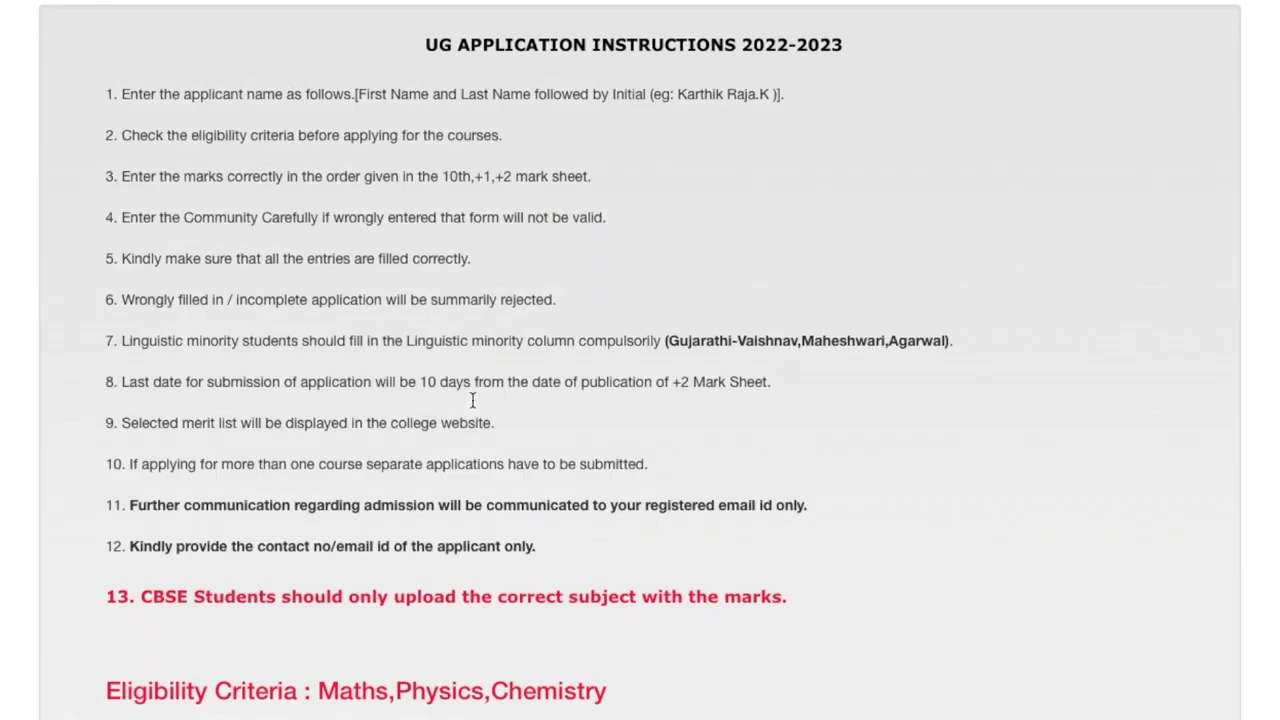
pyautogui.scroll(3, 472, 400)
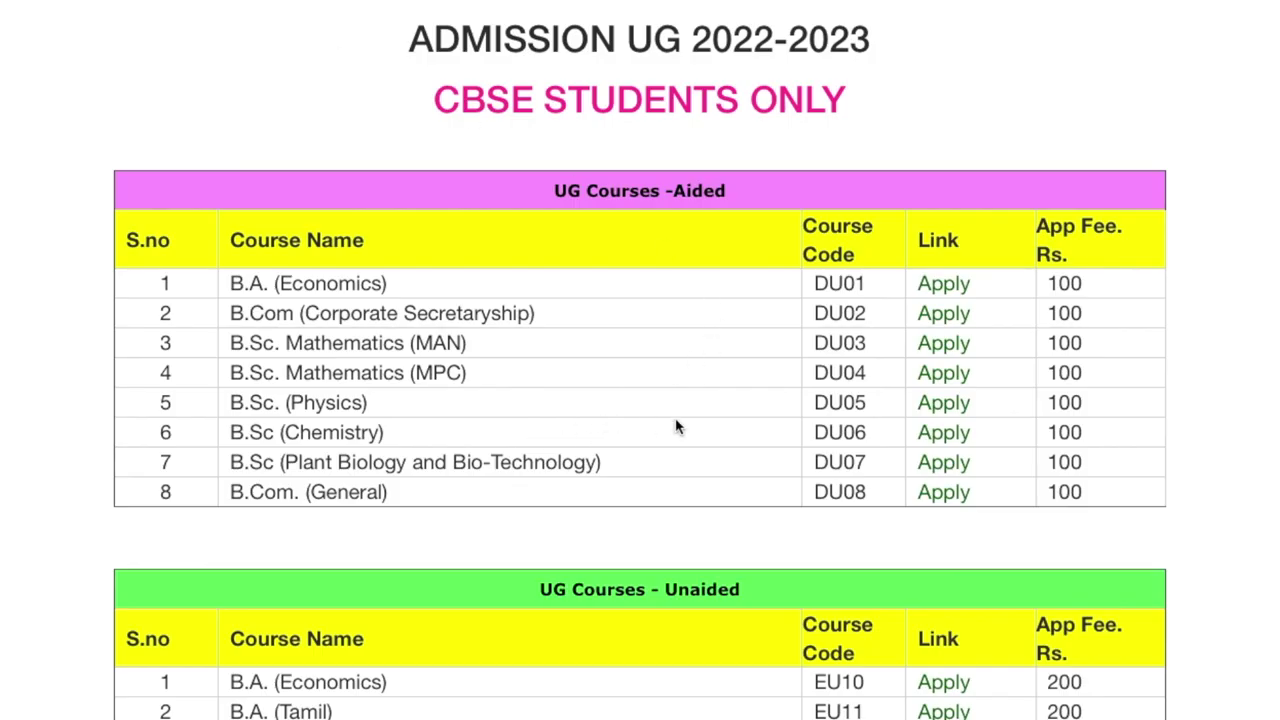
pyautogui.click(963, 470)
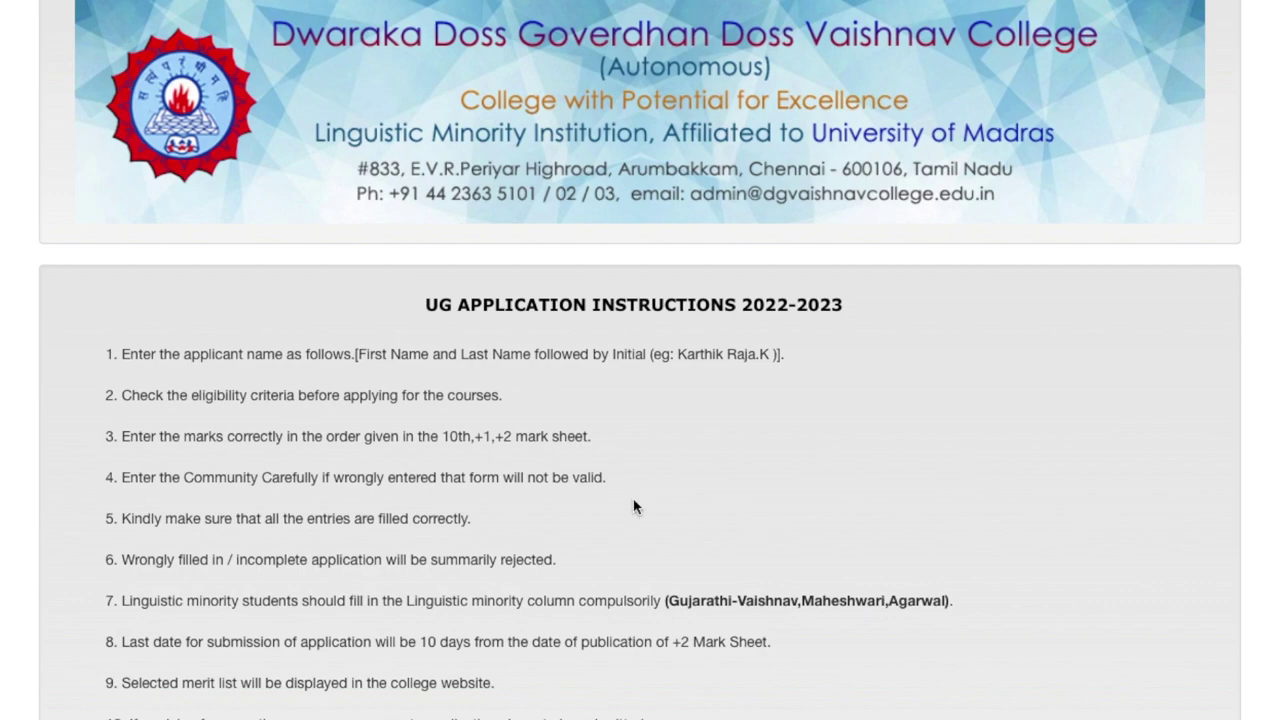
pyautogui.scroll(-5, 633, 507)
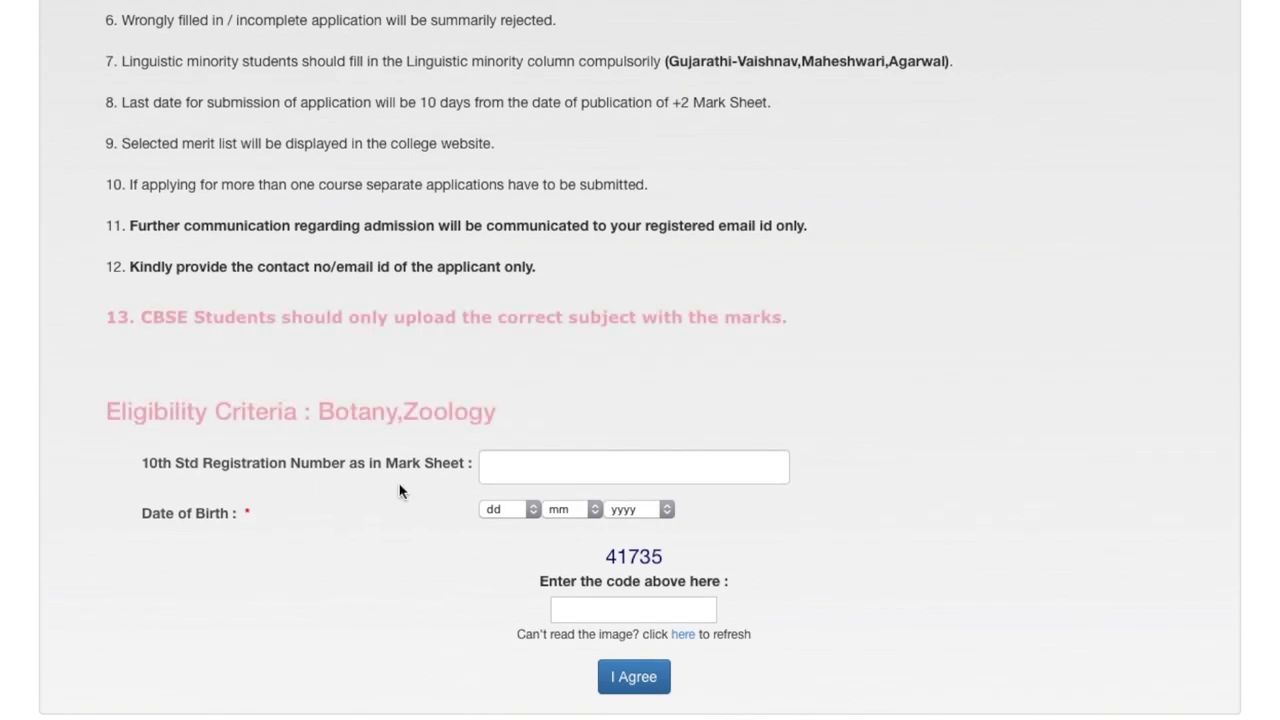
# Enter the 10th registration number and select birth date 02/02/2002
pyautogui.click(540, 475)
pyautogui.write('0000')
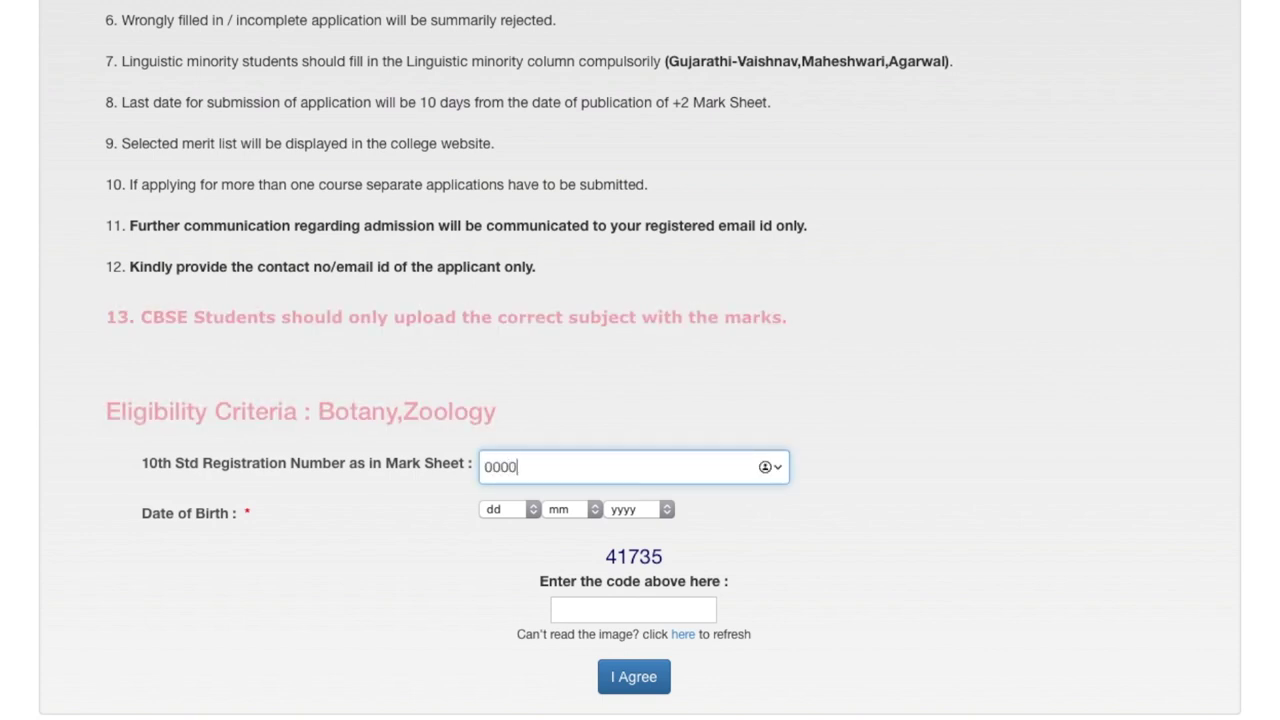
pyautogui.write('00000')
pyautogui.click(534, 510)
pyautogui.click(591, 516)
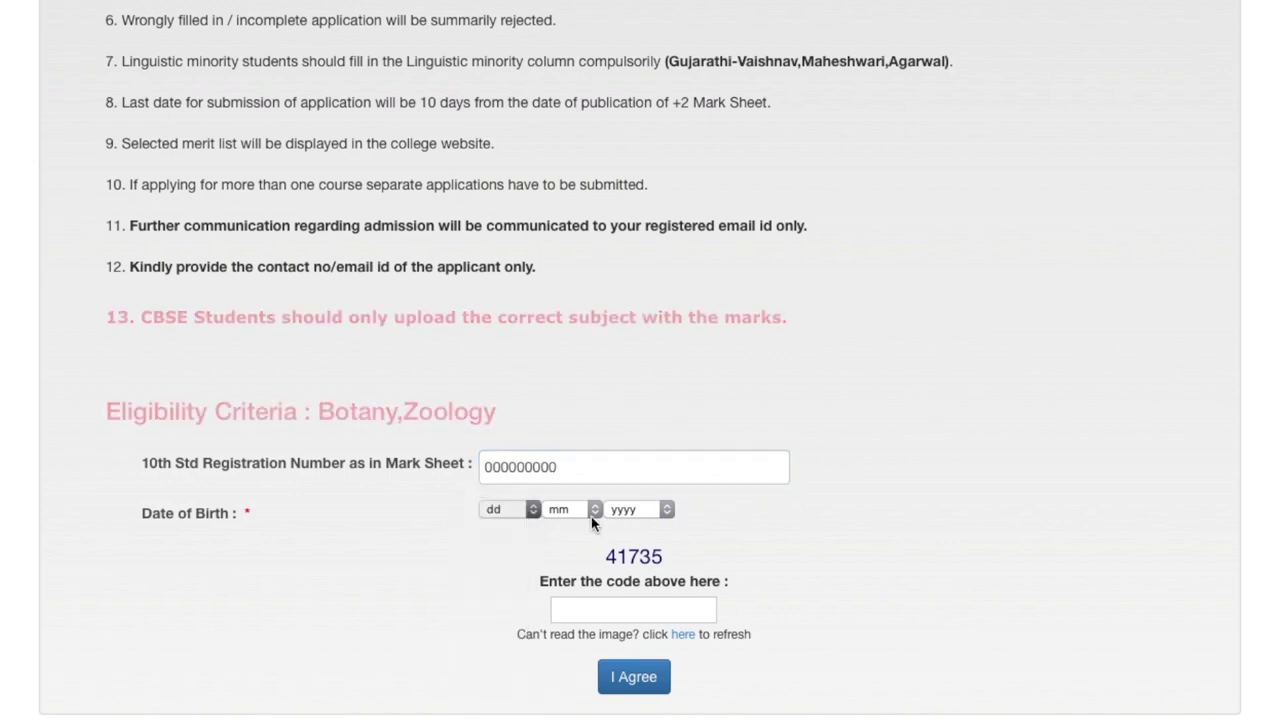
pyautogui.click(582, 507)
pyautogui.click(560, 543)
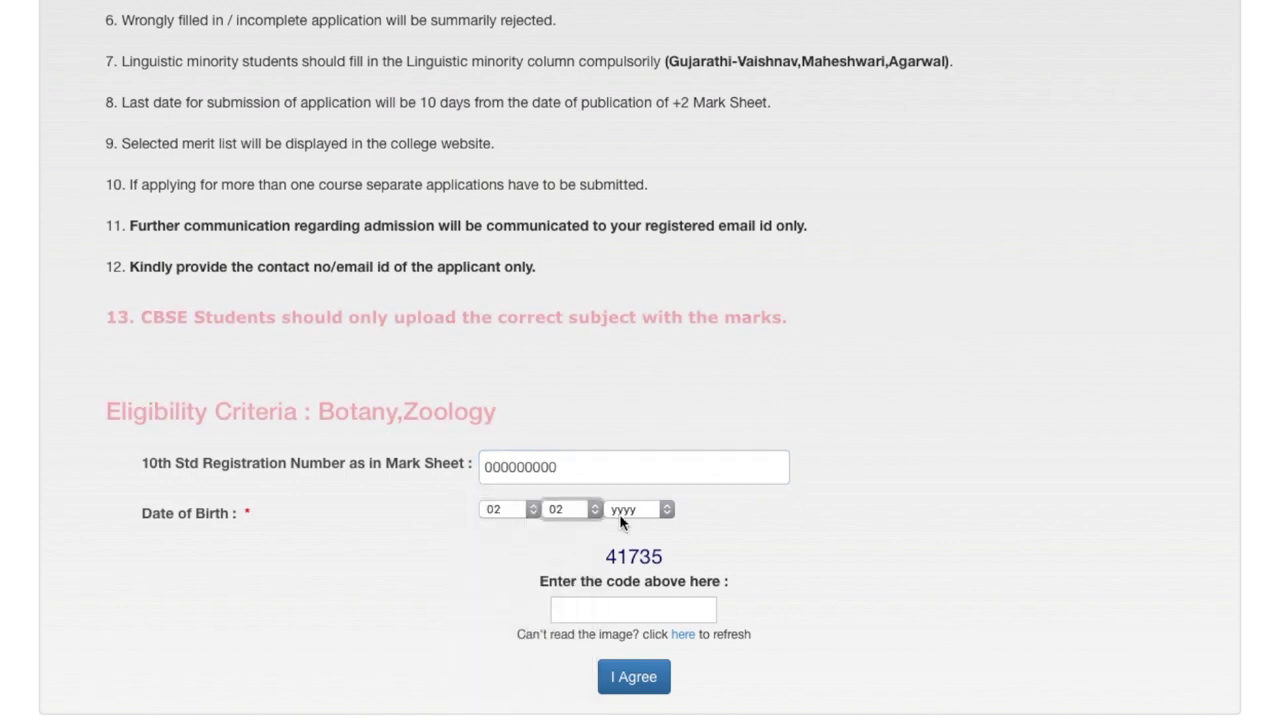
pyautogui.click(640, 509)
pyautogui.click(660, 558)
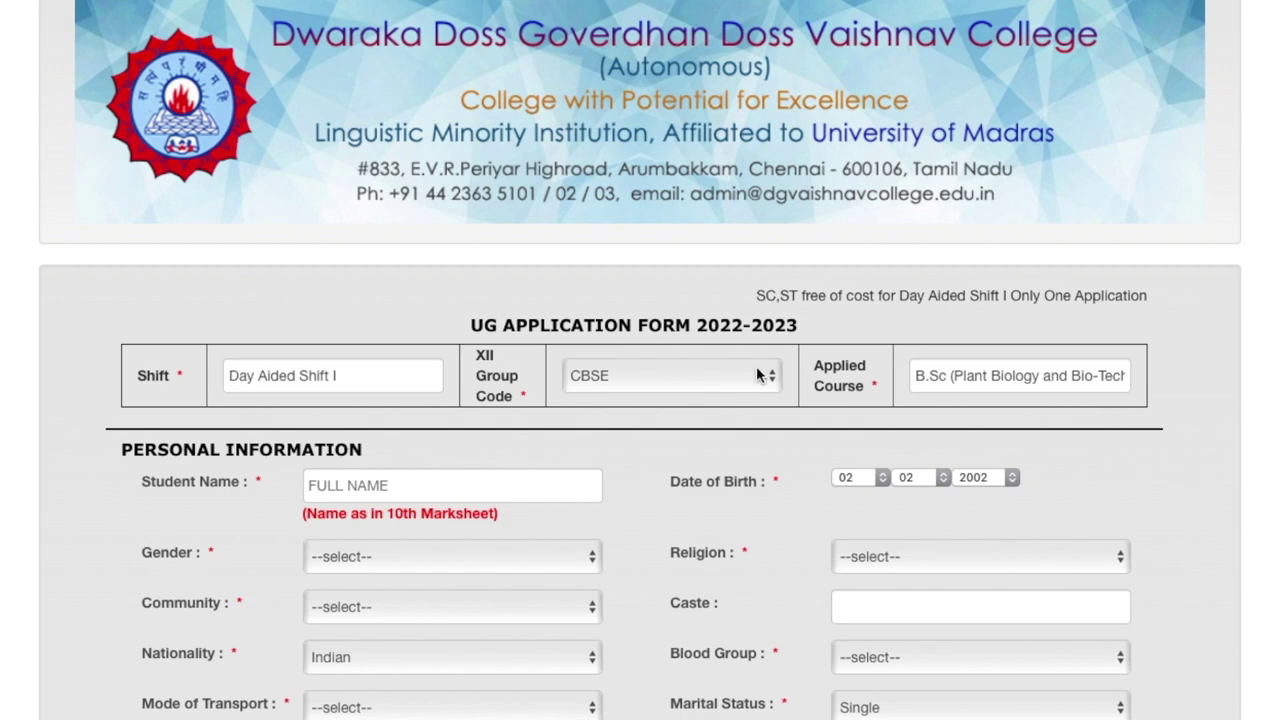
pyautogui.click(757, 370)
pyautogui.click(708, 375)
pyautogui.scroll(-3, 645, 405)
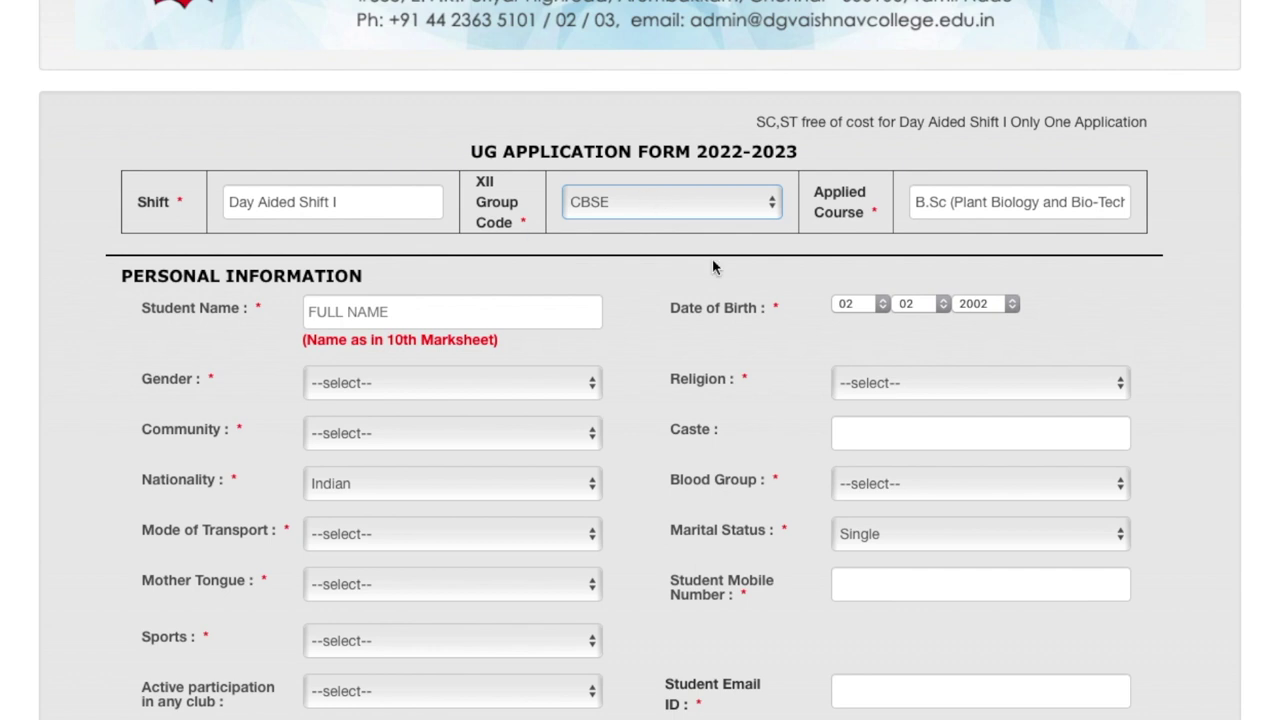
pyautogui.scroll(-3, 712, 262)
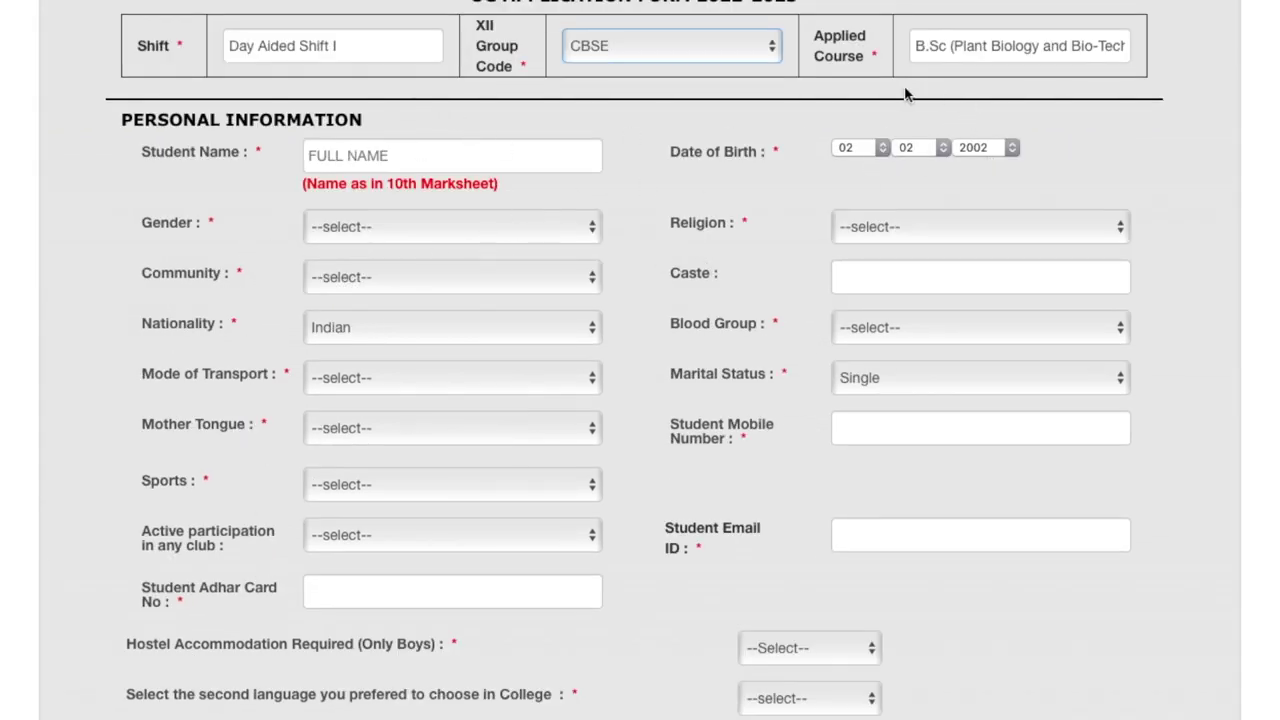
pyautogui.scroll(-8, 787, 476)
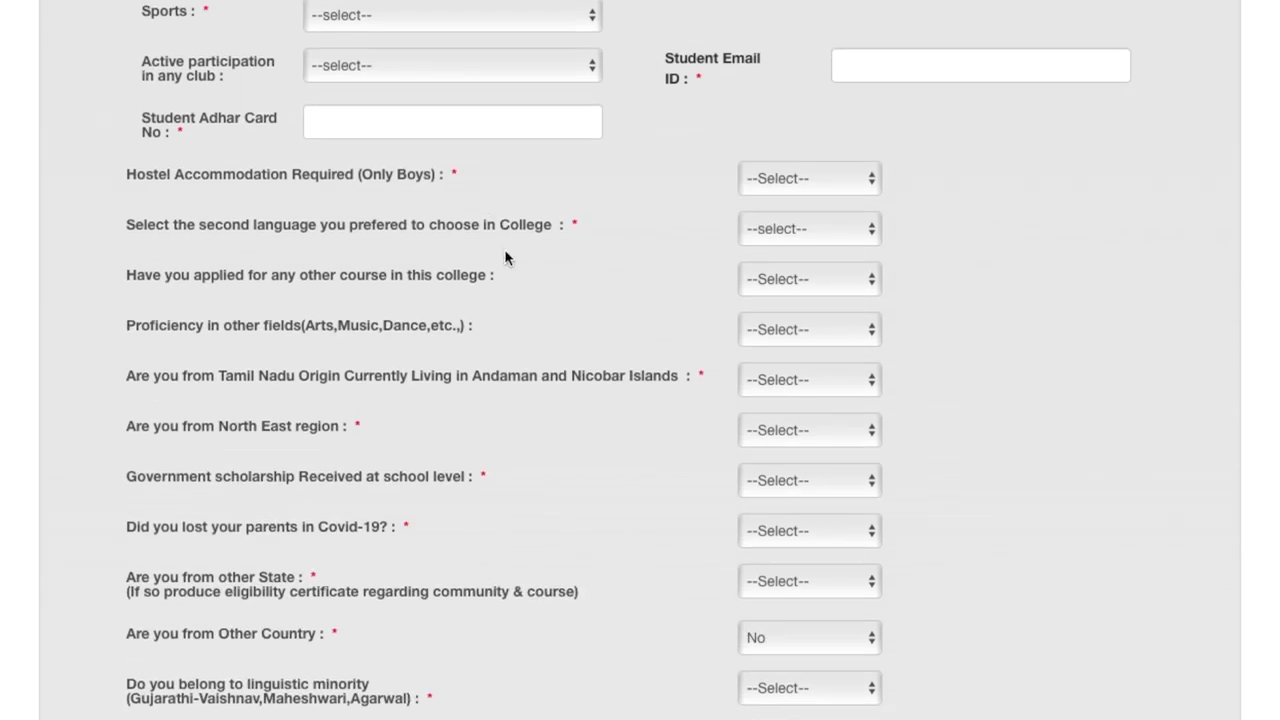
pyautogui.scroll(-8, 474, 620)
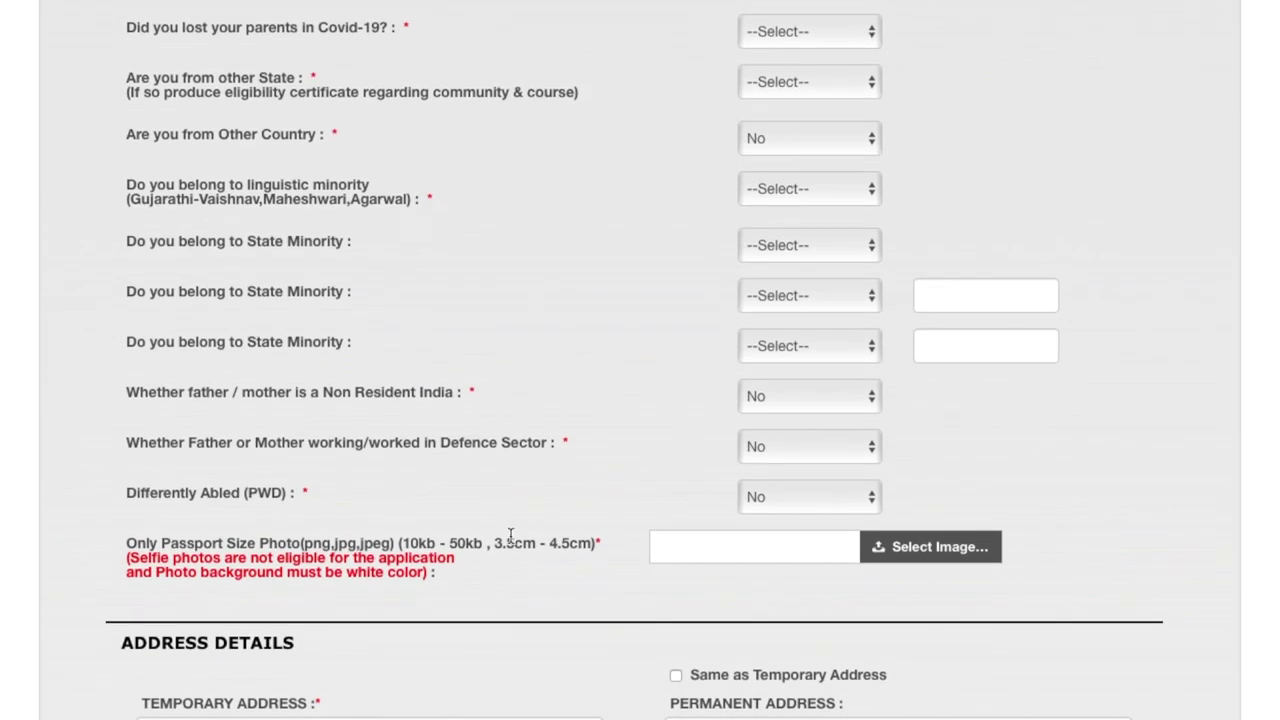
pyautogui.scroll(-8, 510, 535)
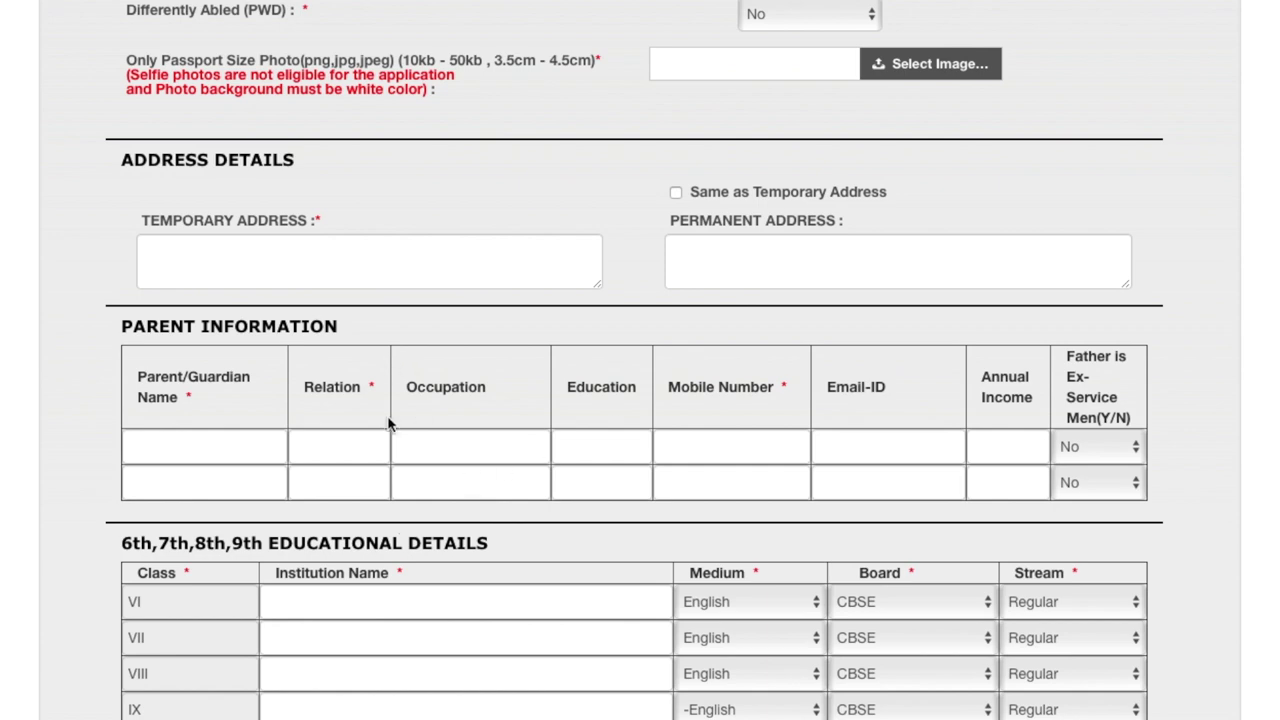
pyautogui.scroll(-6, 400, 540)
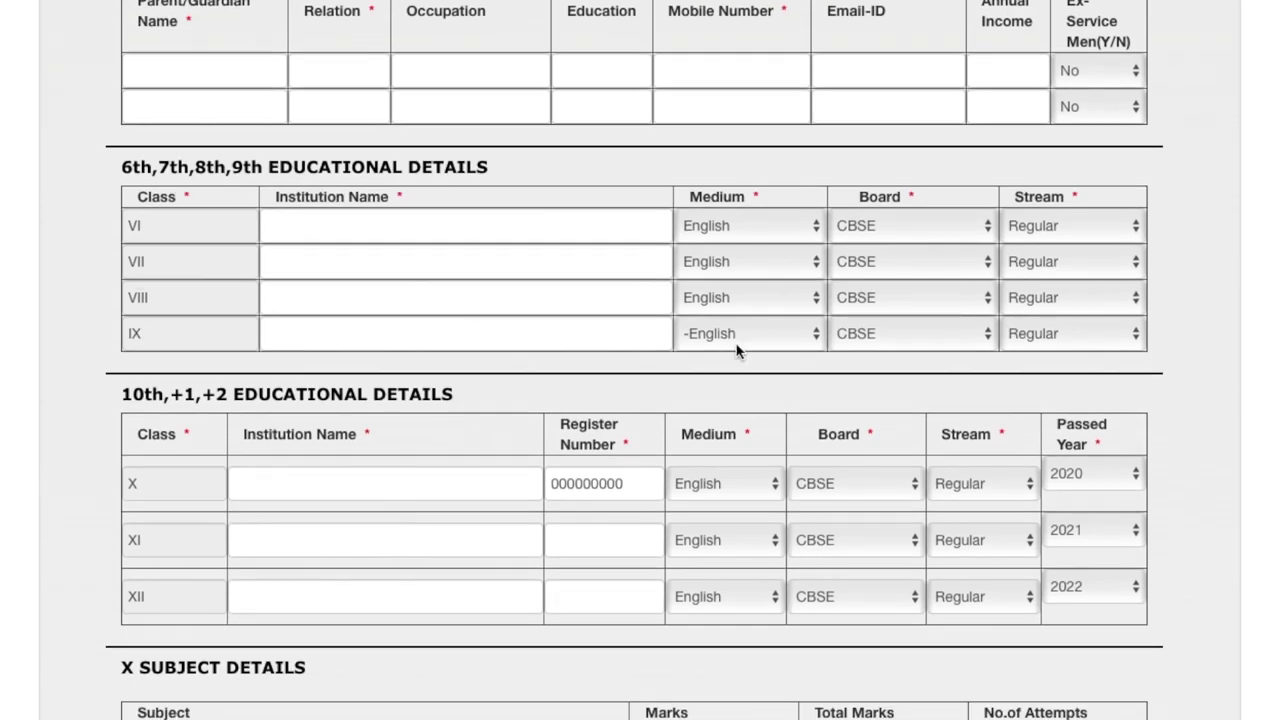
pyautogui.scroll(-4, 660, 365)
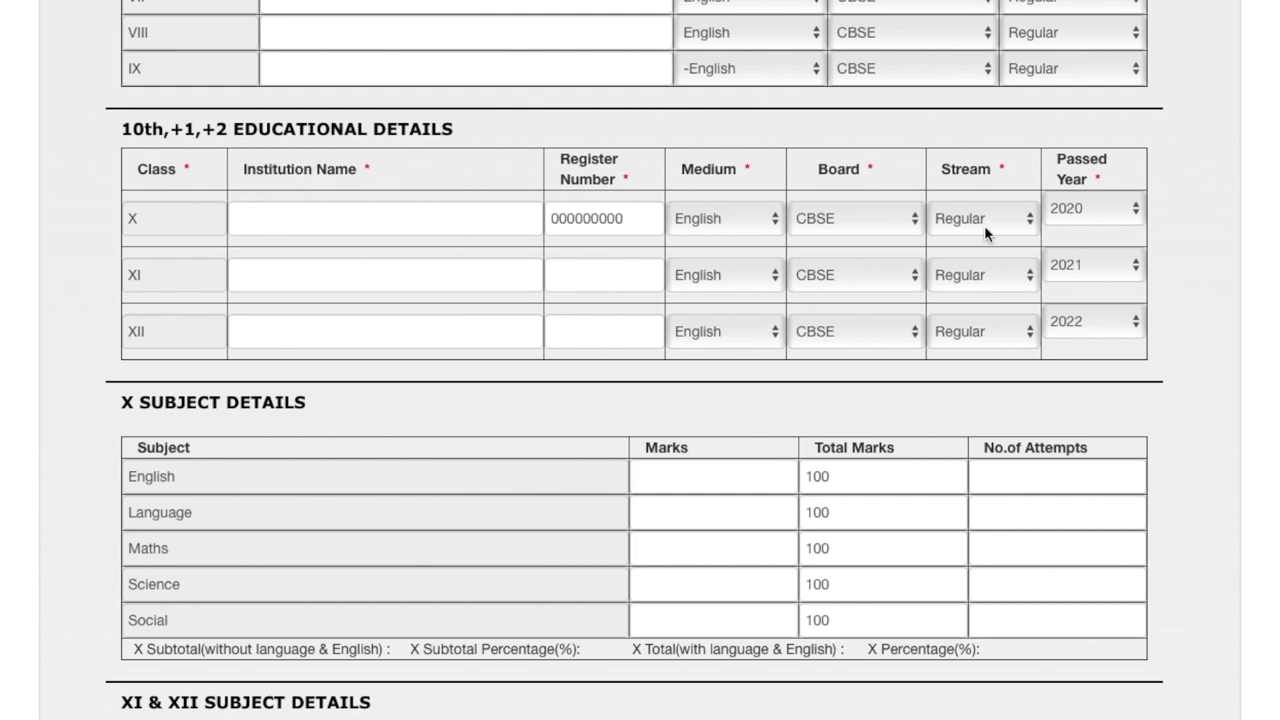
pyautogui.scroll(-3, 582, 371)
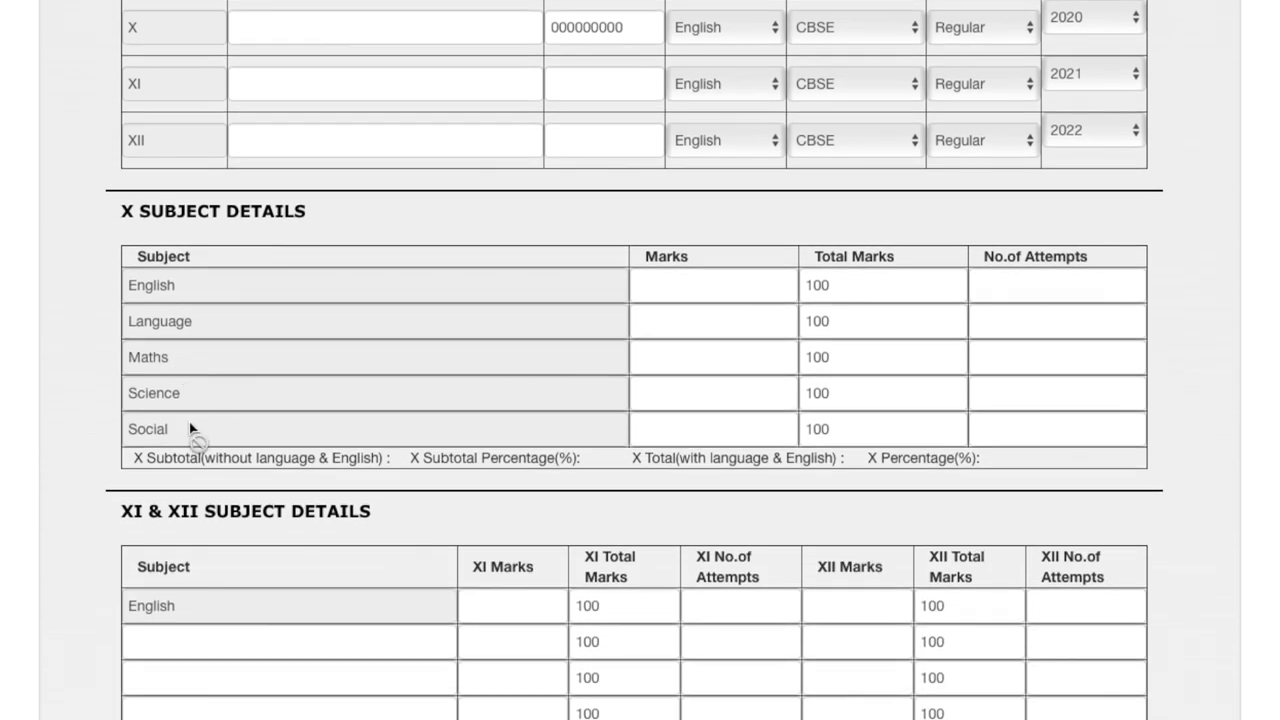
pyautogui.scroll(-6, 640, 340)
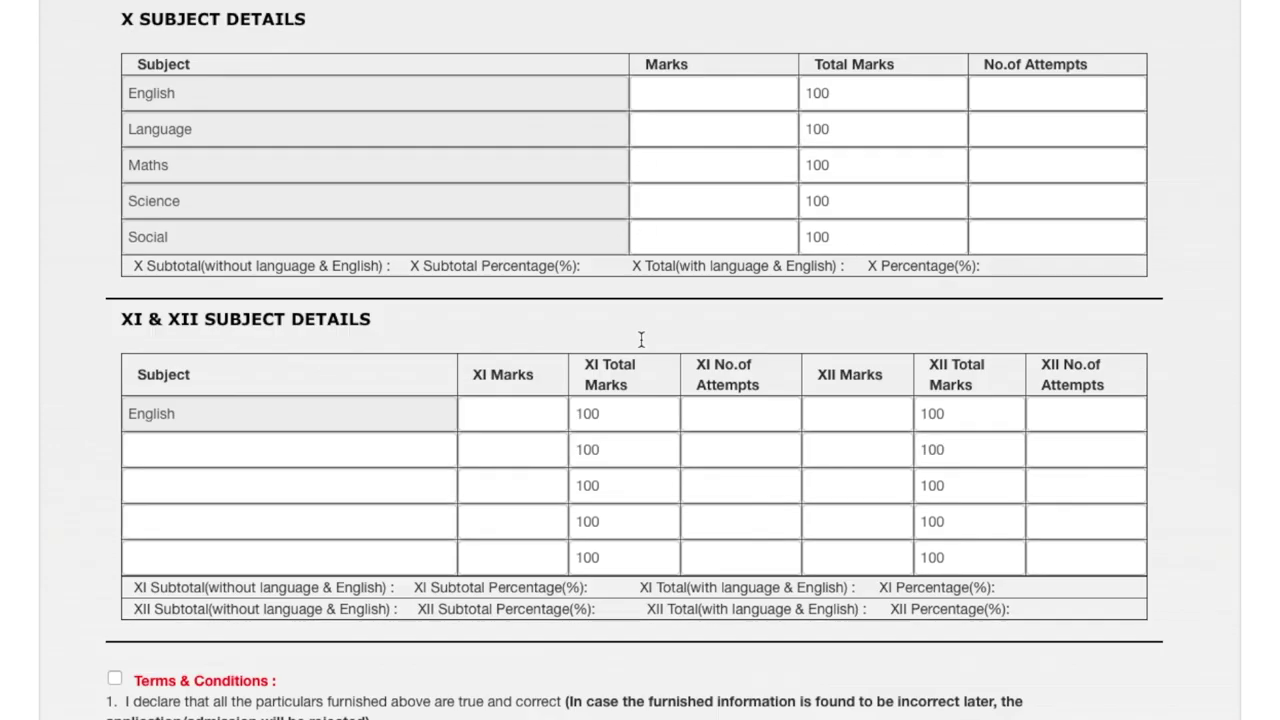
pyautogui.click(204, 300)
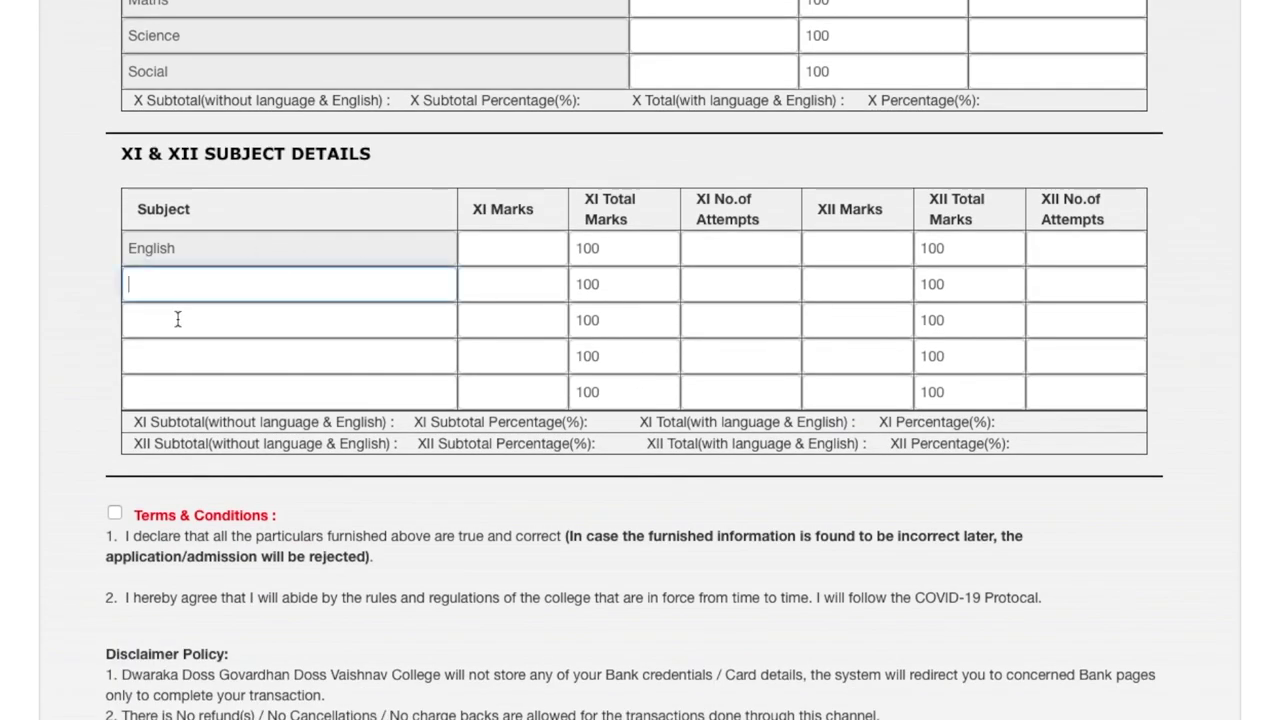
pyautogui.click(176, 320)
pyautogui.click(189, 280)
pyautogui.write('Hindi')
# Fill the third and fourth subject rows with Biology and Chemistry
pyautogui.click(170, 318)
pyautogui.write('Biology')
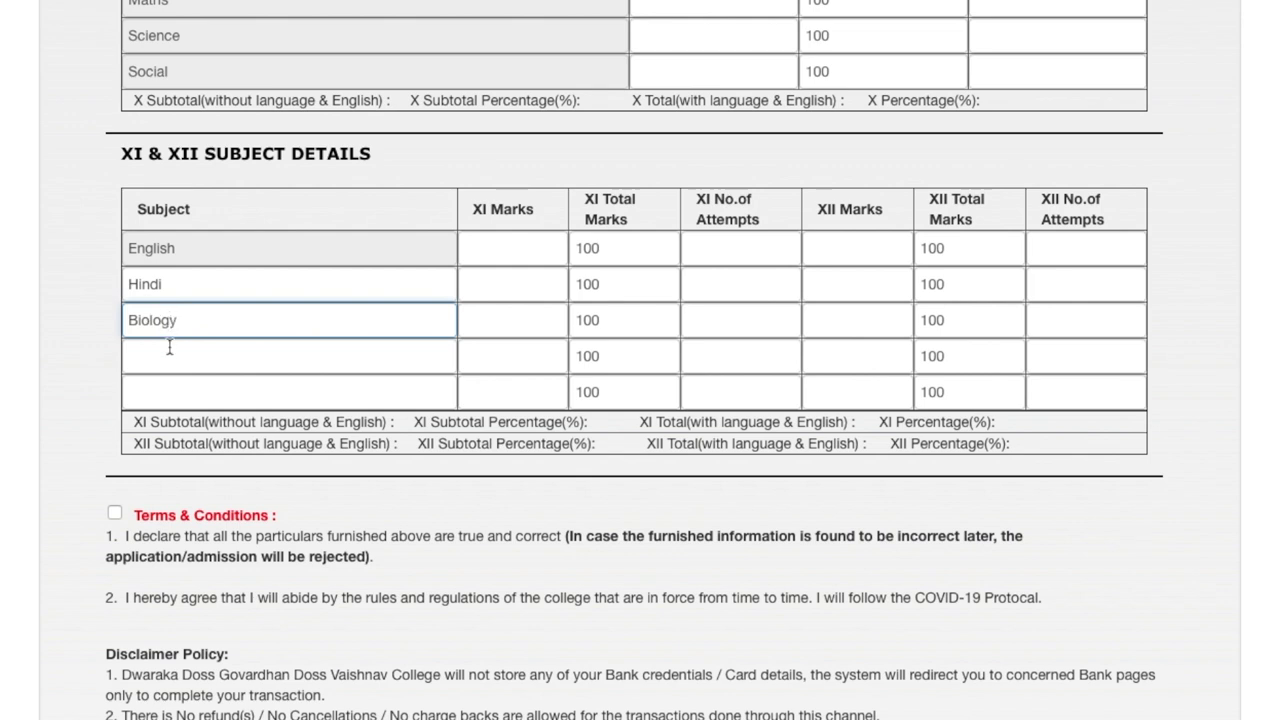
pyautogui.click(170, 347)
pyautogui.write('Chemistry')
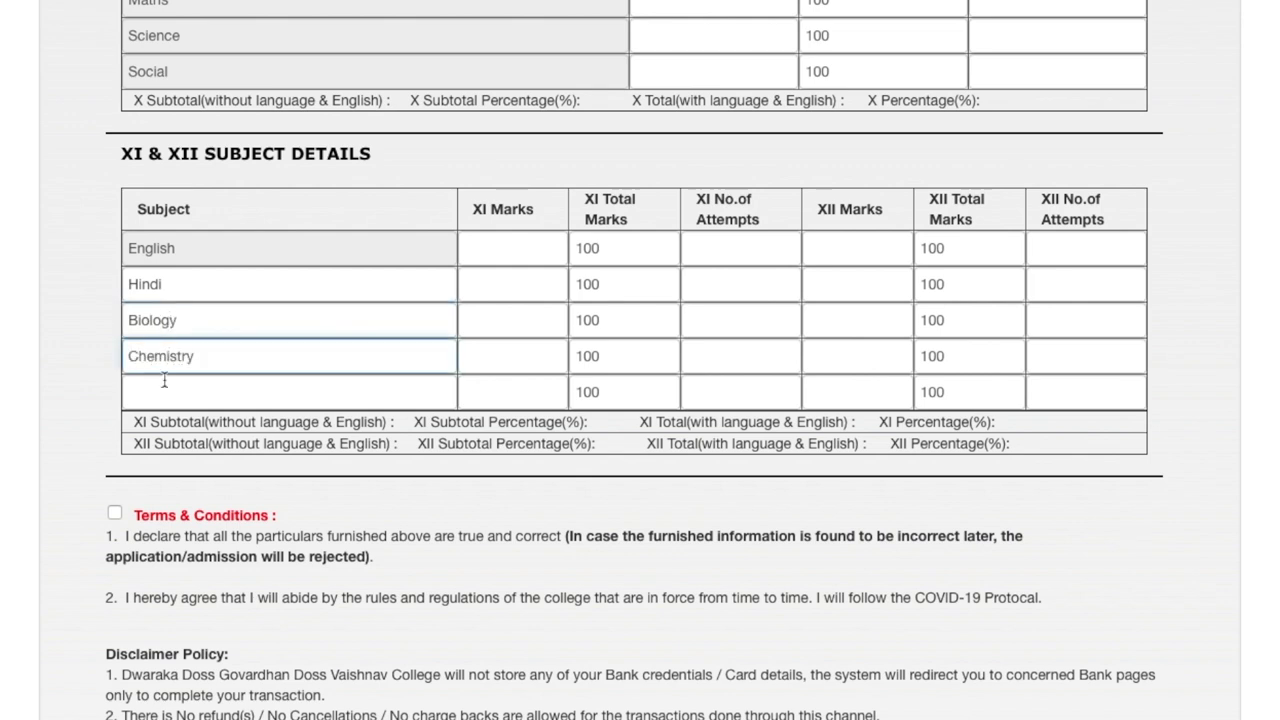
pyautogui.write('Physics')
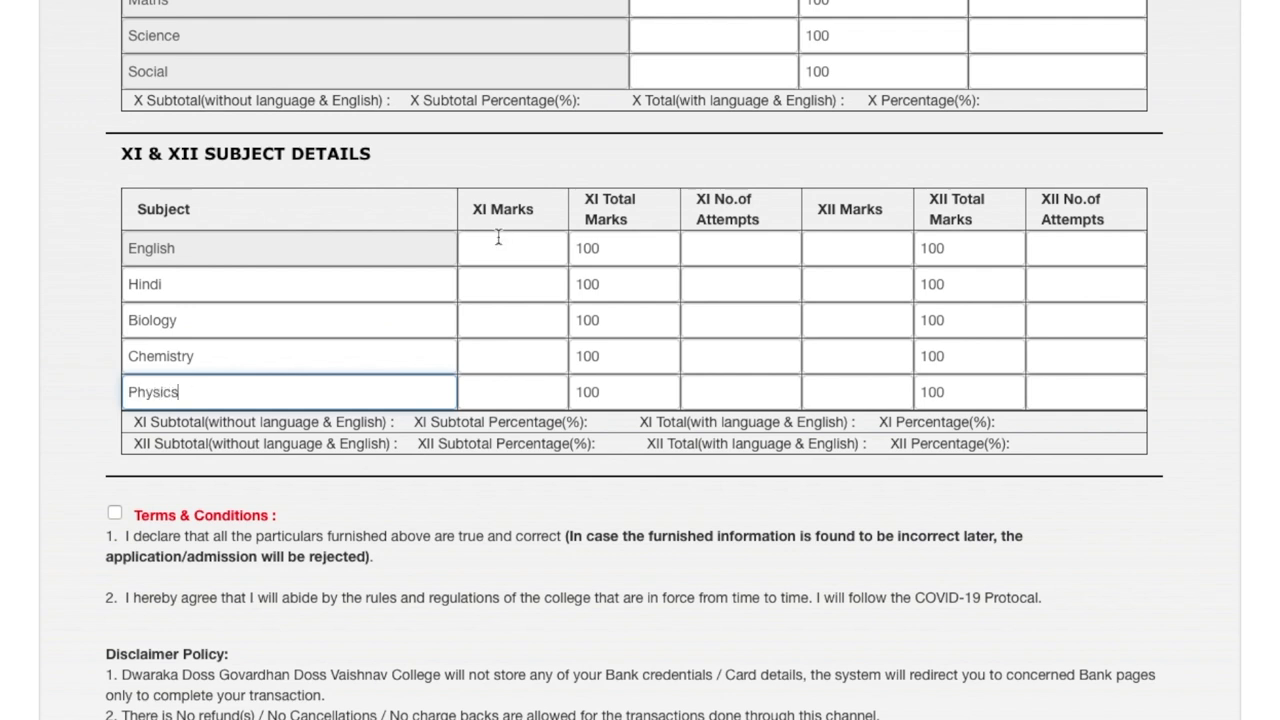
# Select the English and Chemistry XI marks cells so totals recalculate, then scroll the form
pyautogui.click(497, 239)
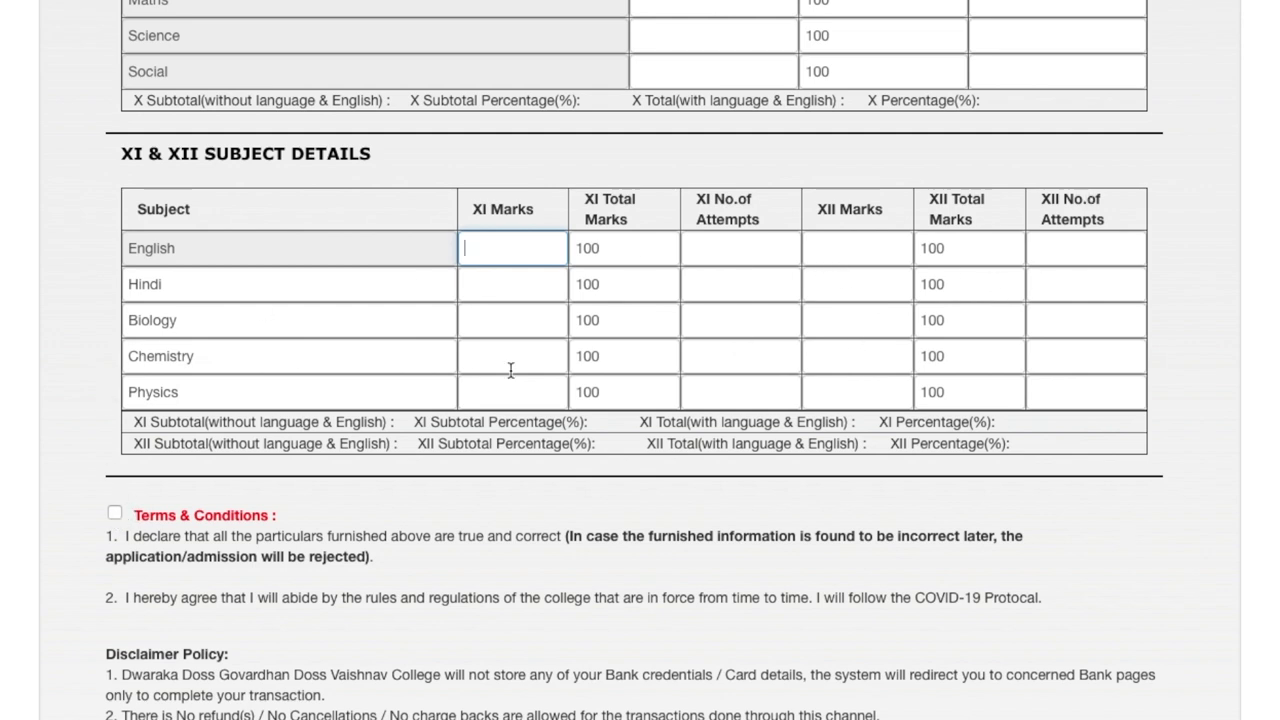
pyautogui.click(510, 370)
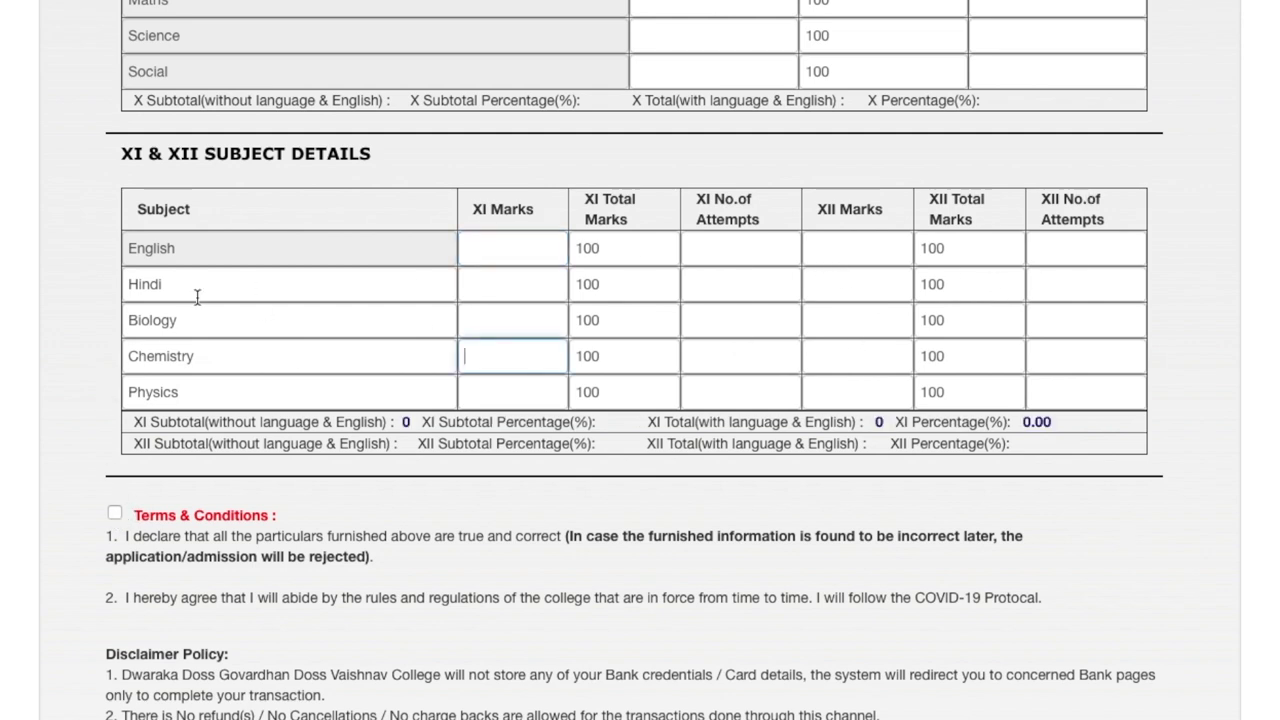
pyautogui.click(429, 485)
pyautogui.scroll(-3, 429, 485)
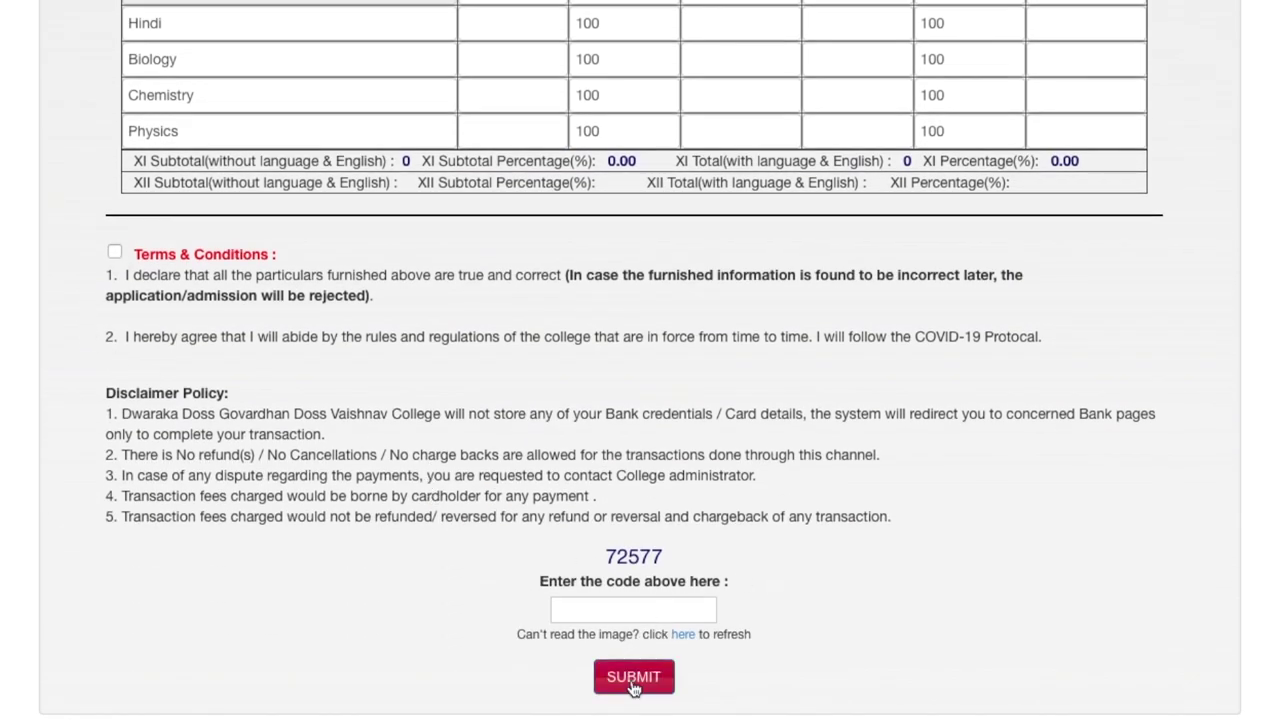
pyautogui.scroll(3, 587, 365)
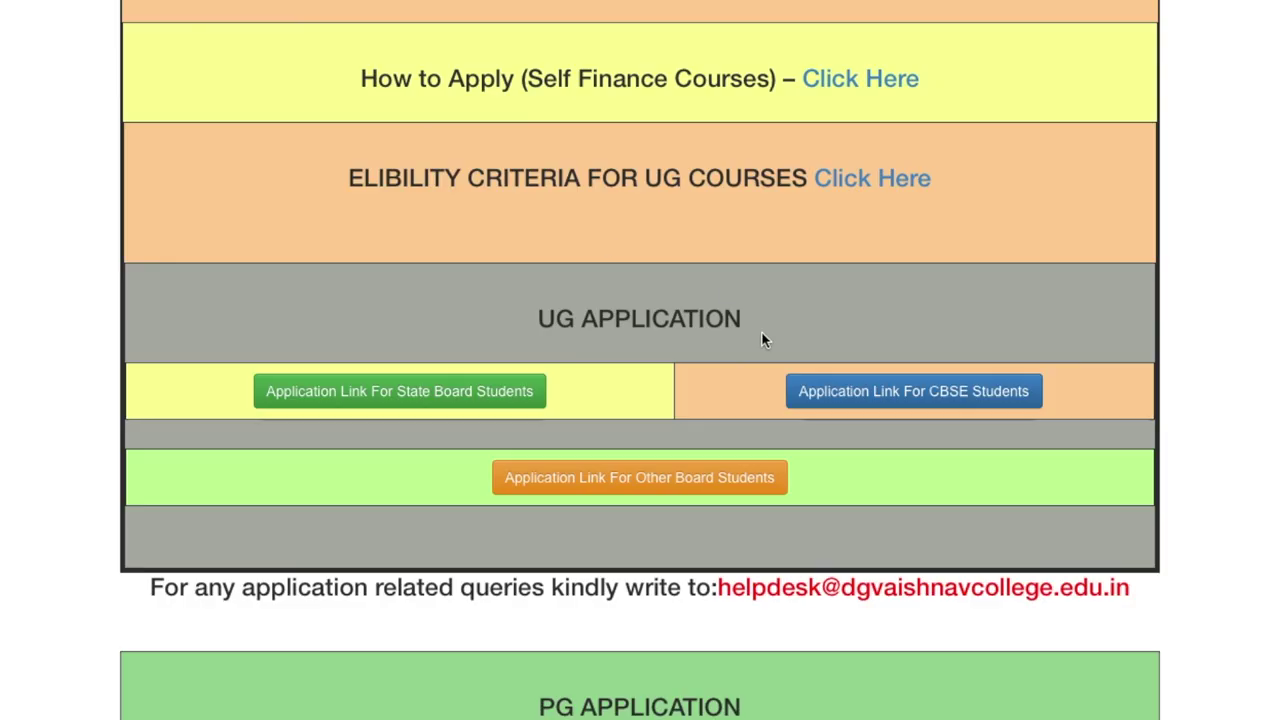
# Open the Other Board application and enter the 10th registration number
pyautogui.click(623, 476)
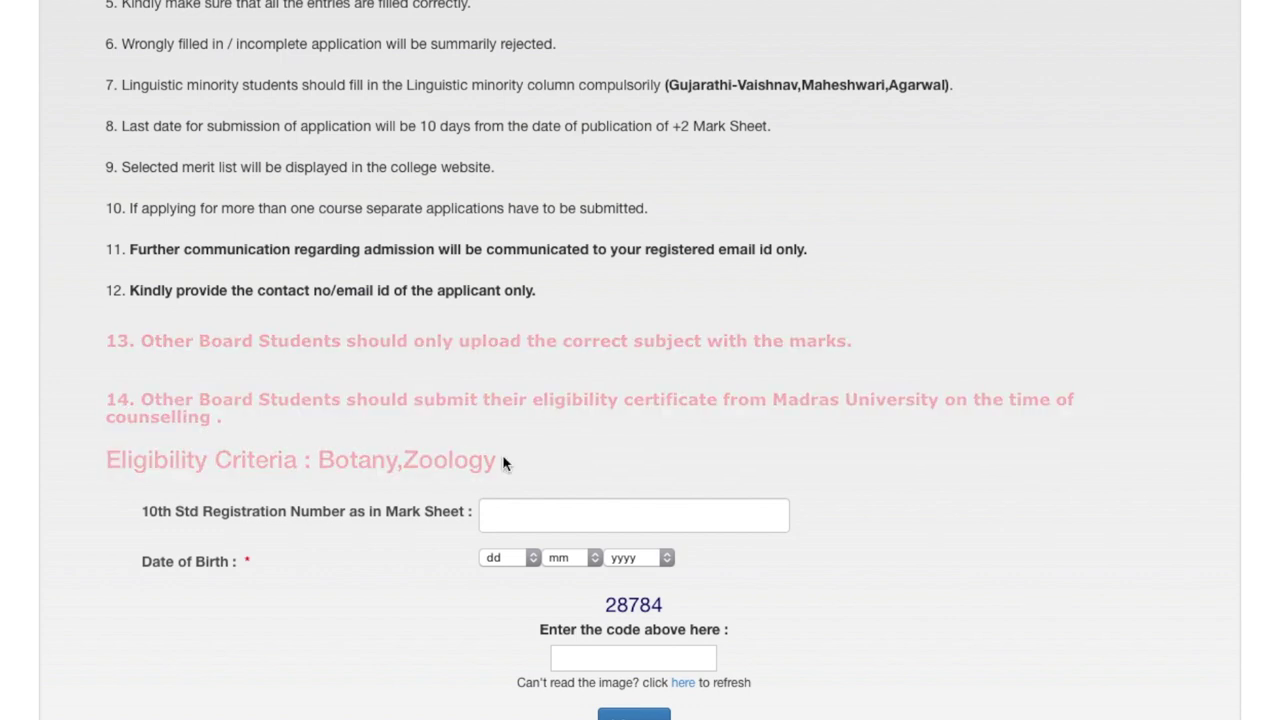
pyautogui.click(623, 512)
pyautogui.write('0')
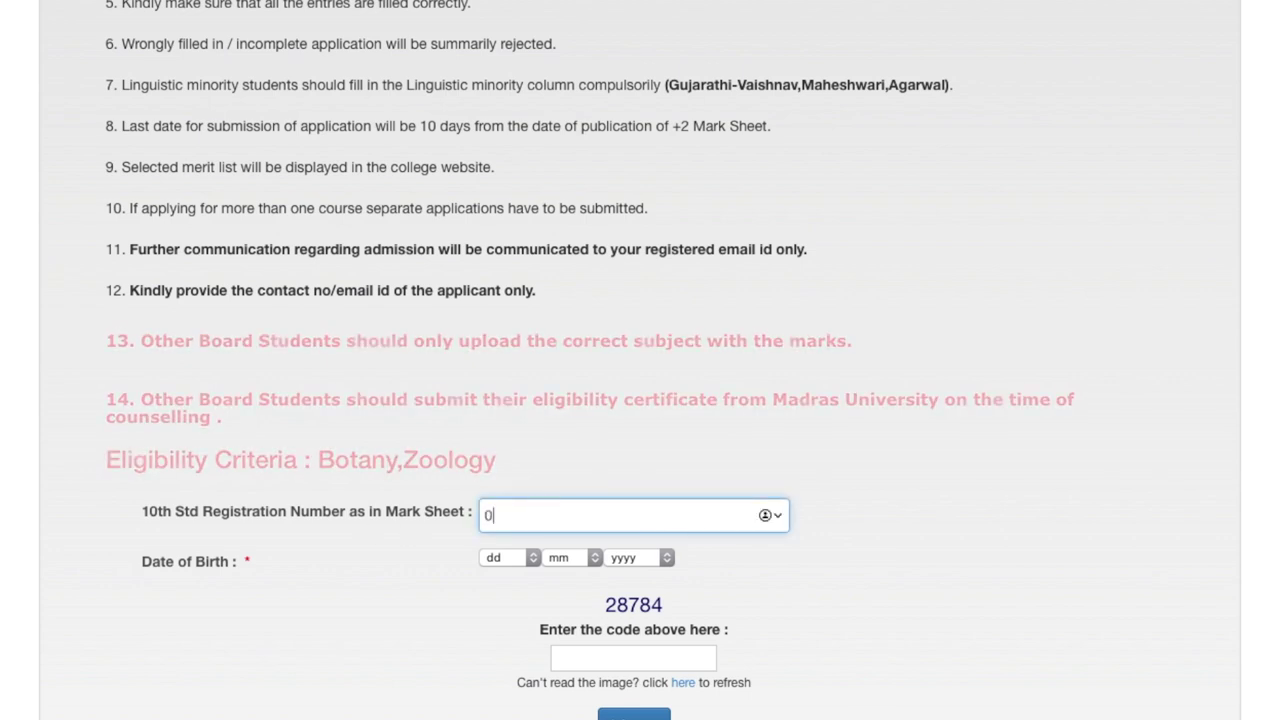
pyautogui.write('00000000')
# Set birth date 01/01/2002 and start typing the verification code
pyautogui.click(492, 556)
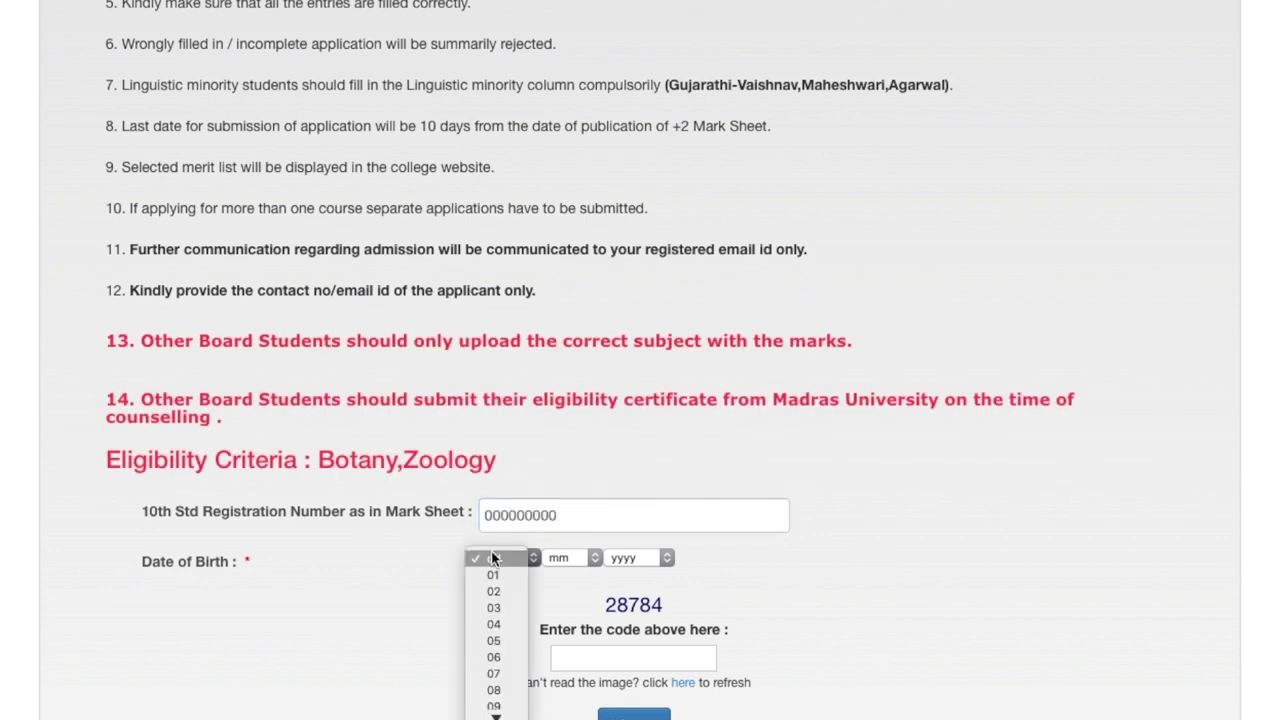
pyautogui.click(555, 551)
pyautogui.click(558, 576)
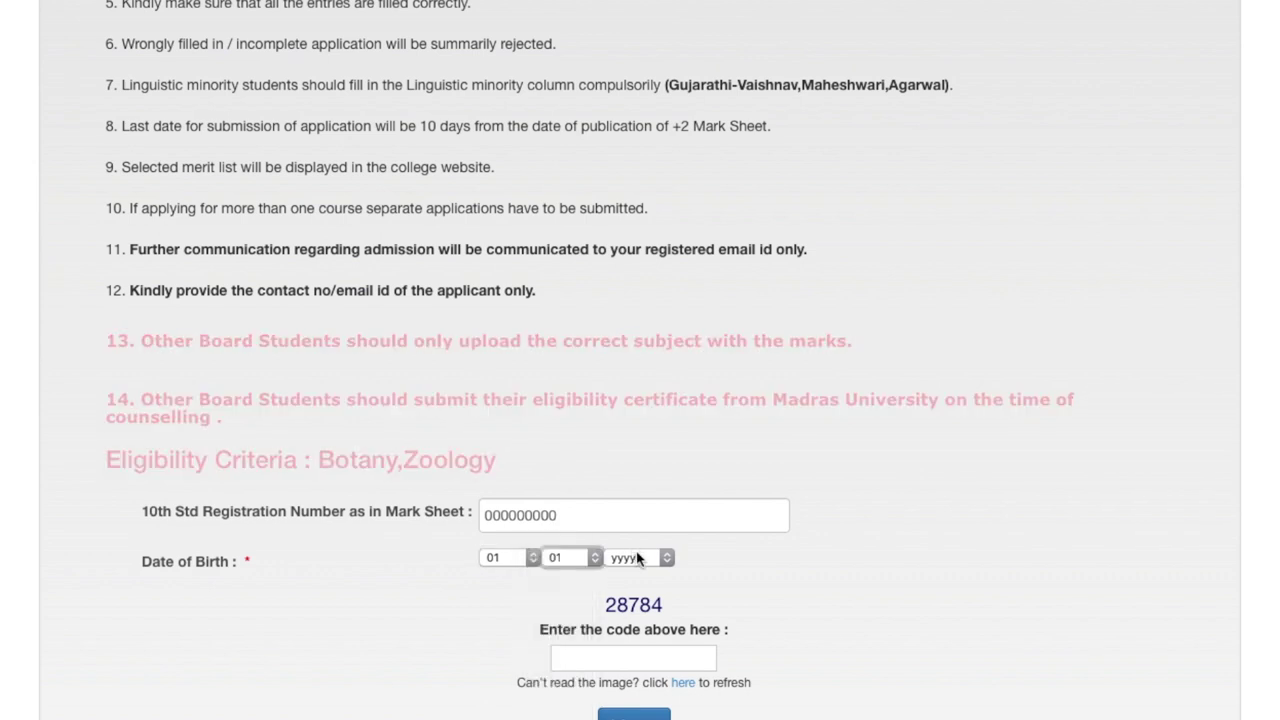
pyautogui.click(634, 556)
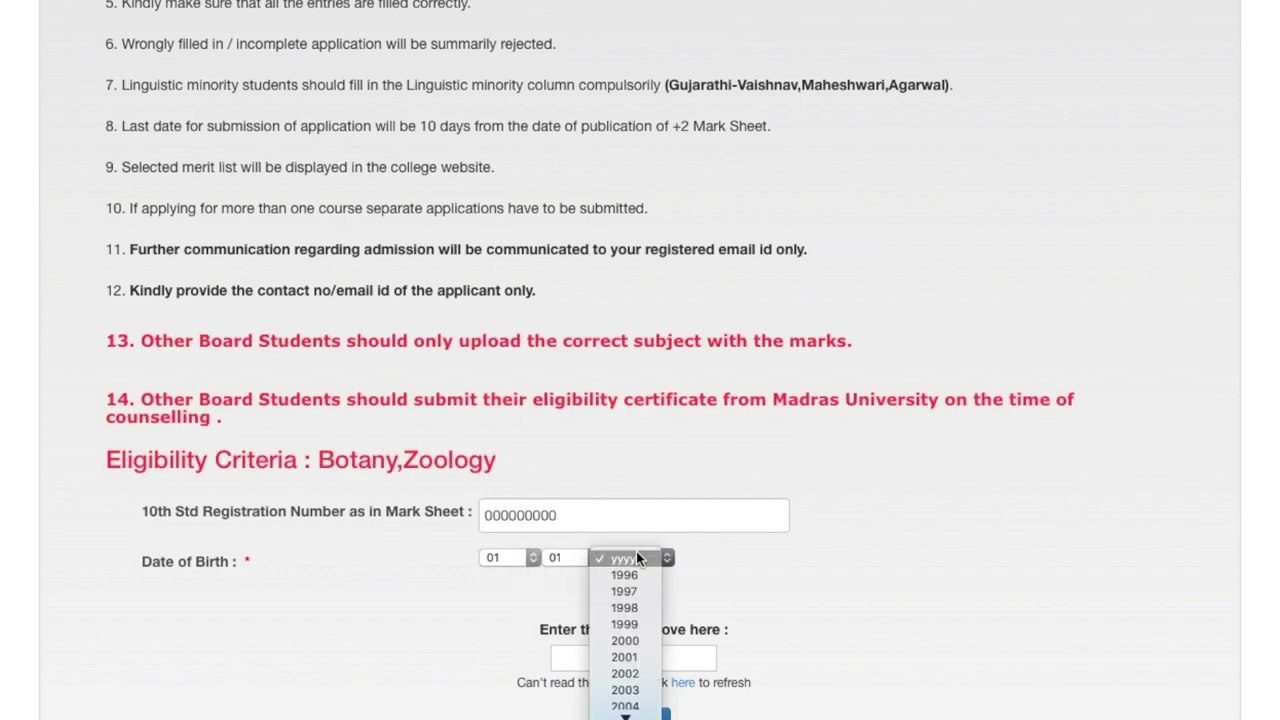
pyautogui.click(628, 673)
pyautogui.click(616, 661)
pyautogui.write('28')
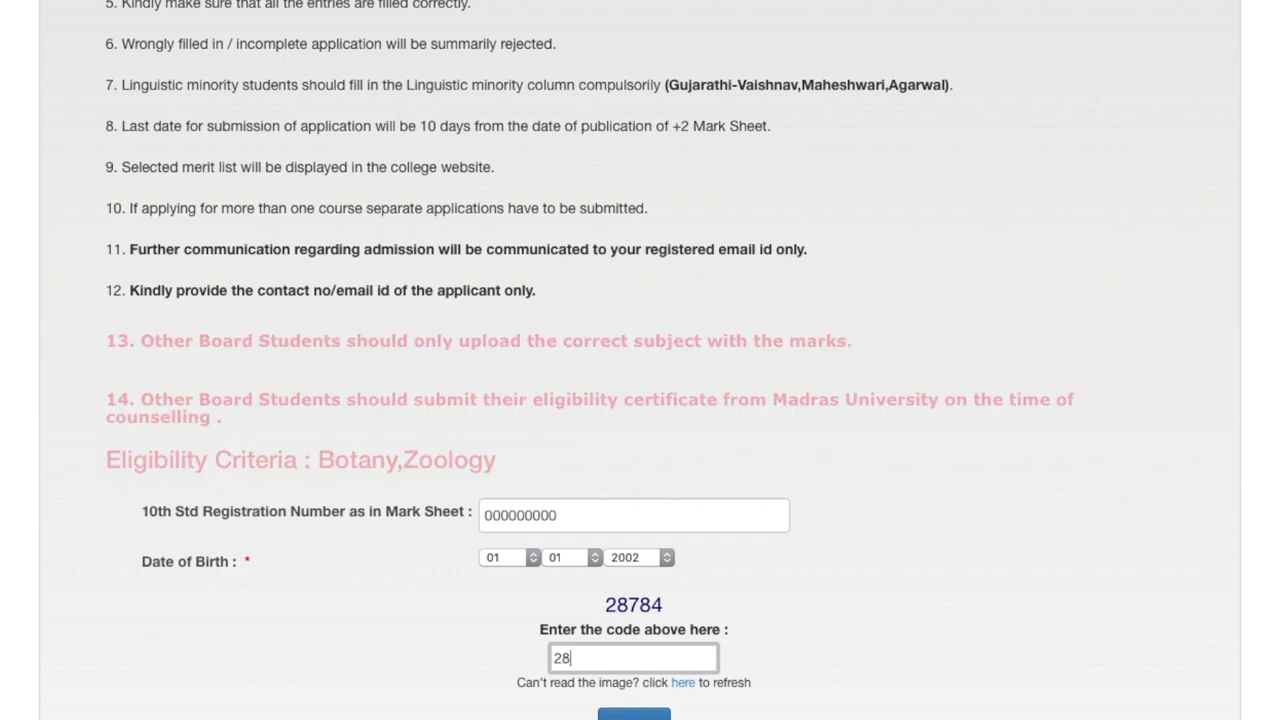
pyautogui.write('784')
pyautogui.click(634, 714)
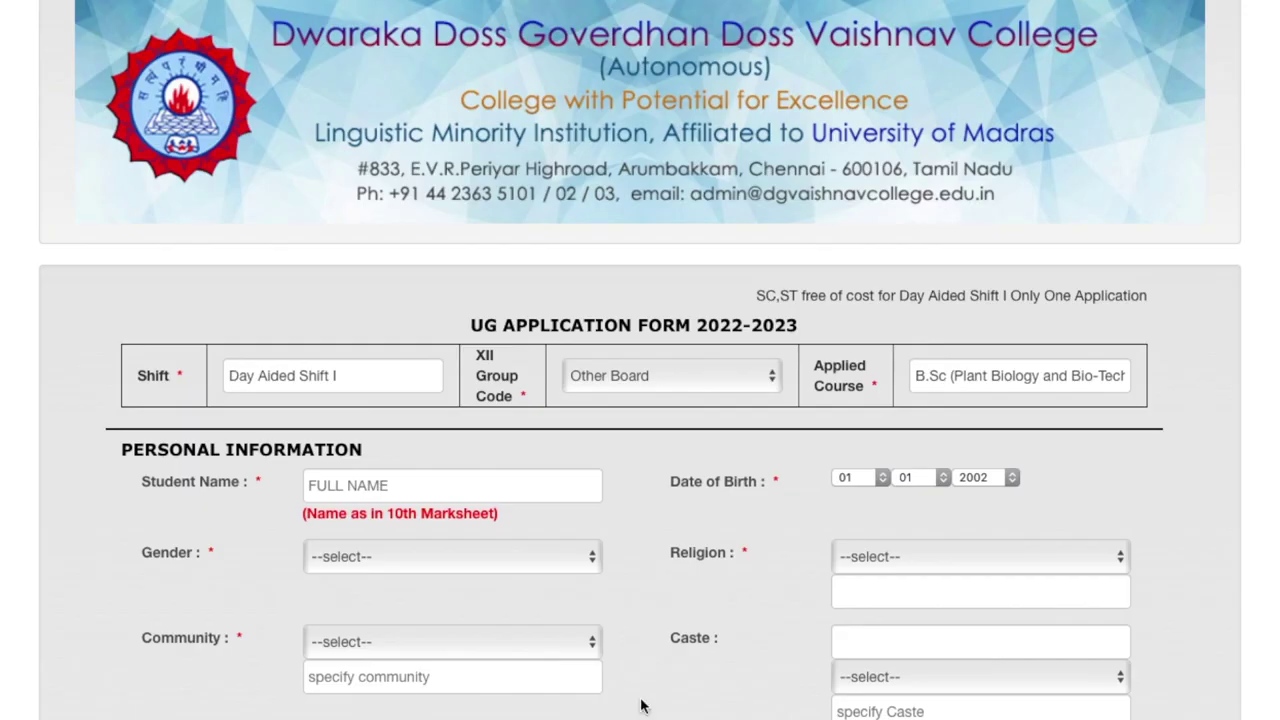
pyautogui.scroll(-3, 549, 366)
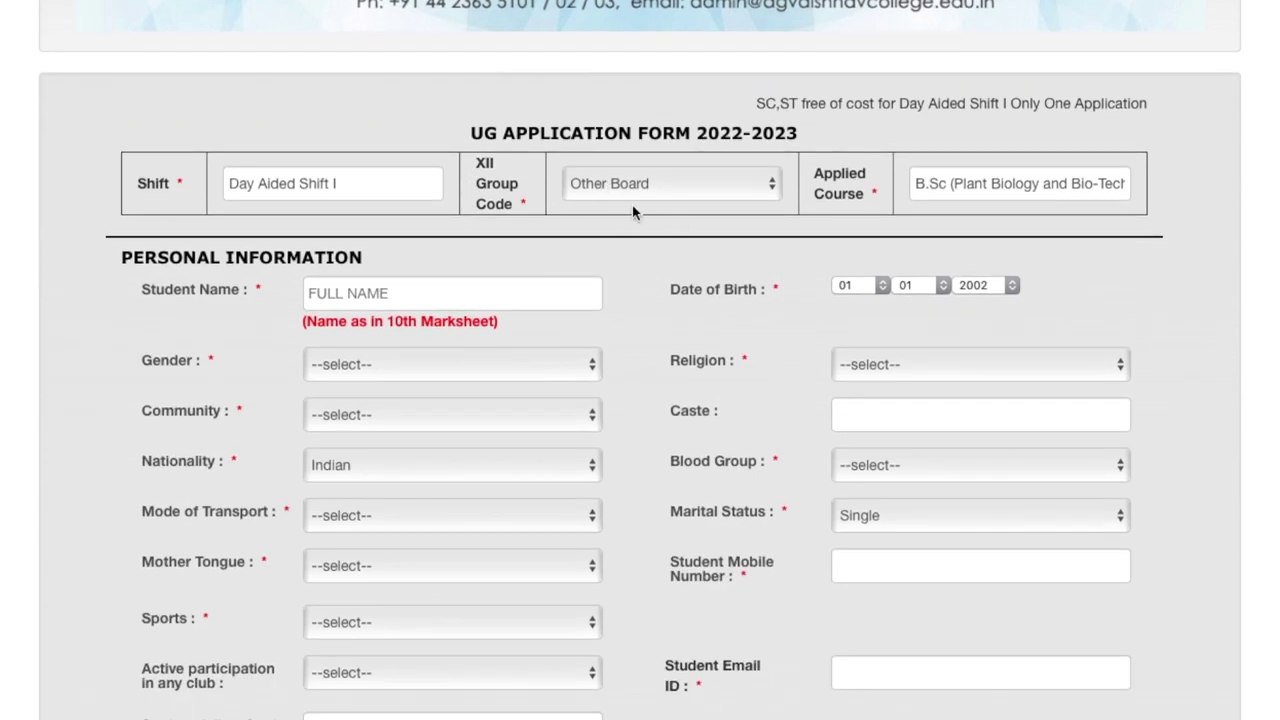
pyautogui.click(671, 200)
pyautogui.click(671, 192)
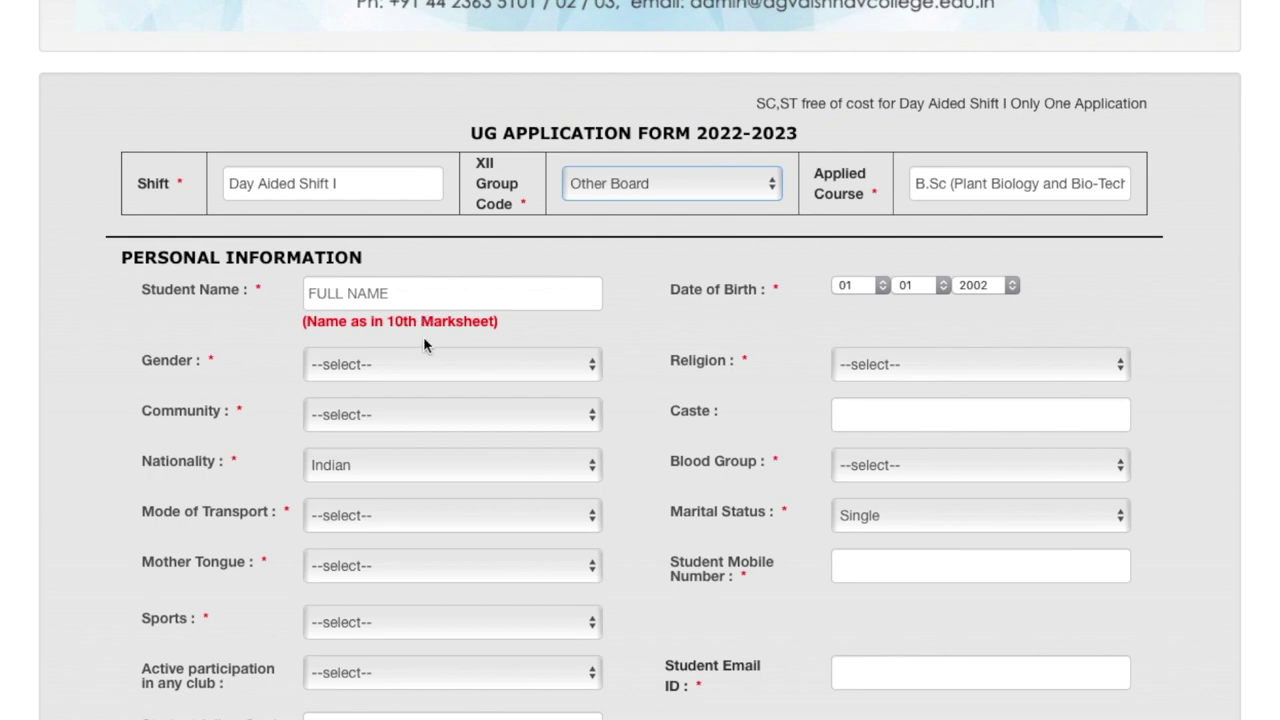
pyautogui.scroll(-3, 264, 528)
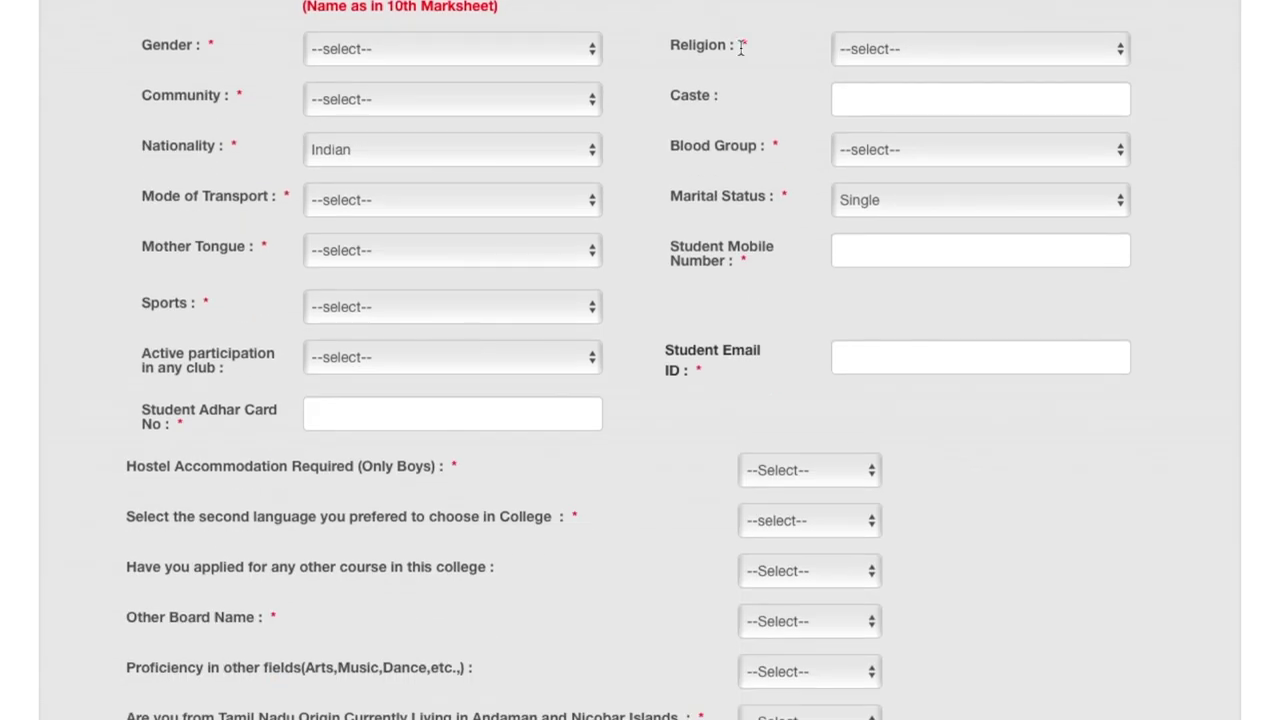
pyautogui.scroll(-4, 360, 500)
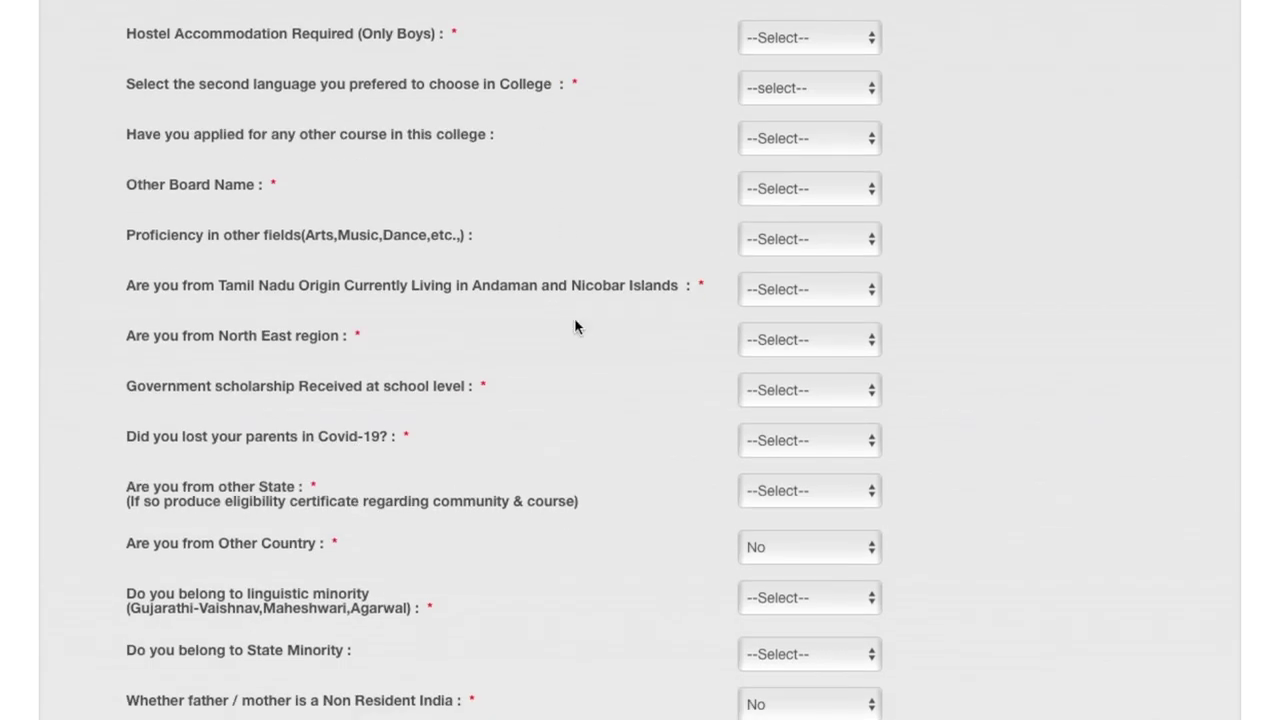
pyautogui.scroll(-6, 524, 656)
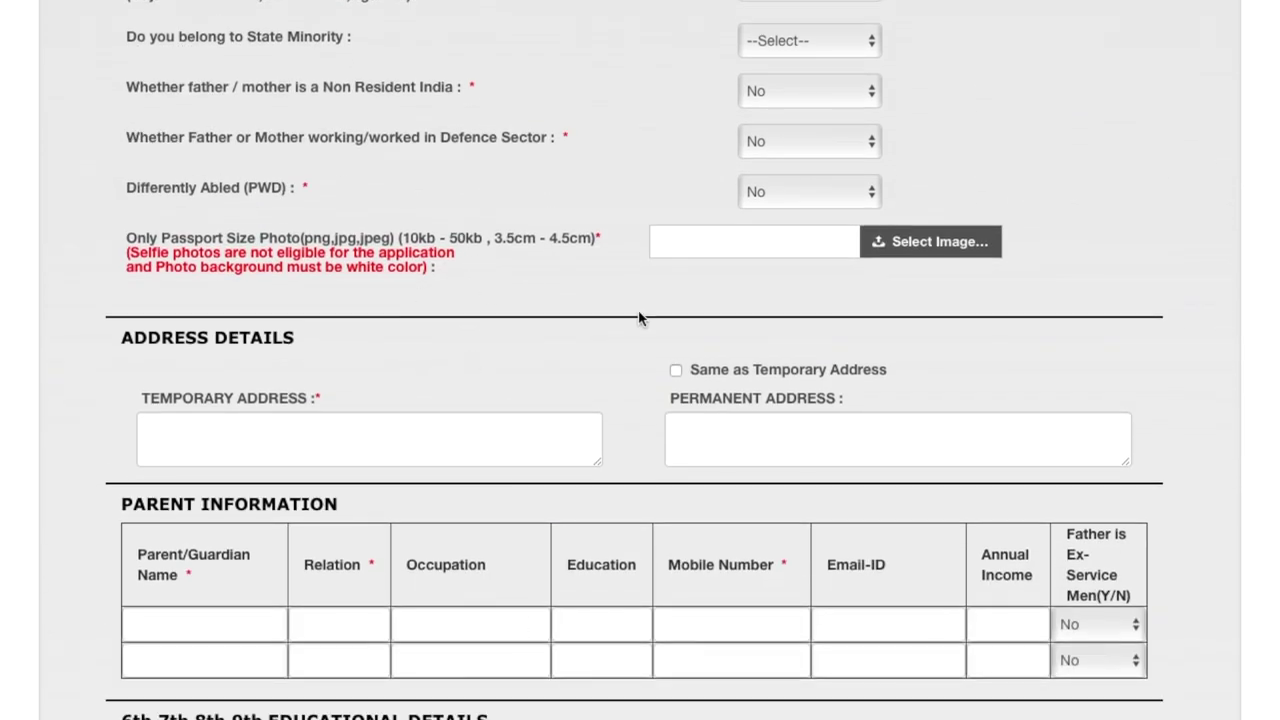
pyautogui.scroll(-3, 640, 471)
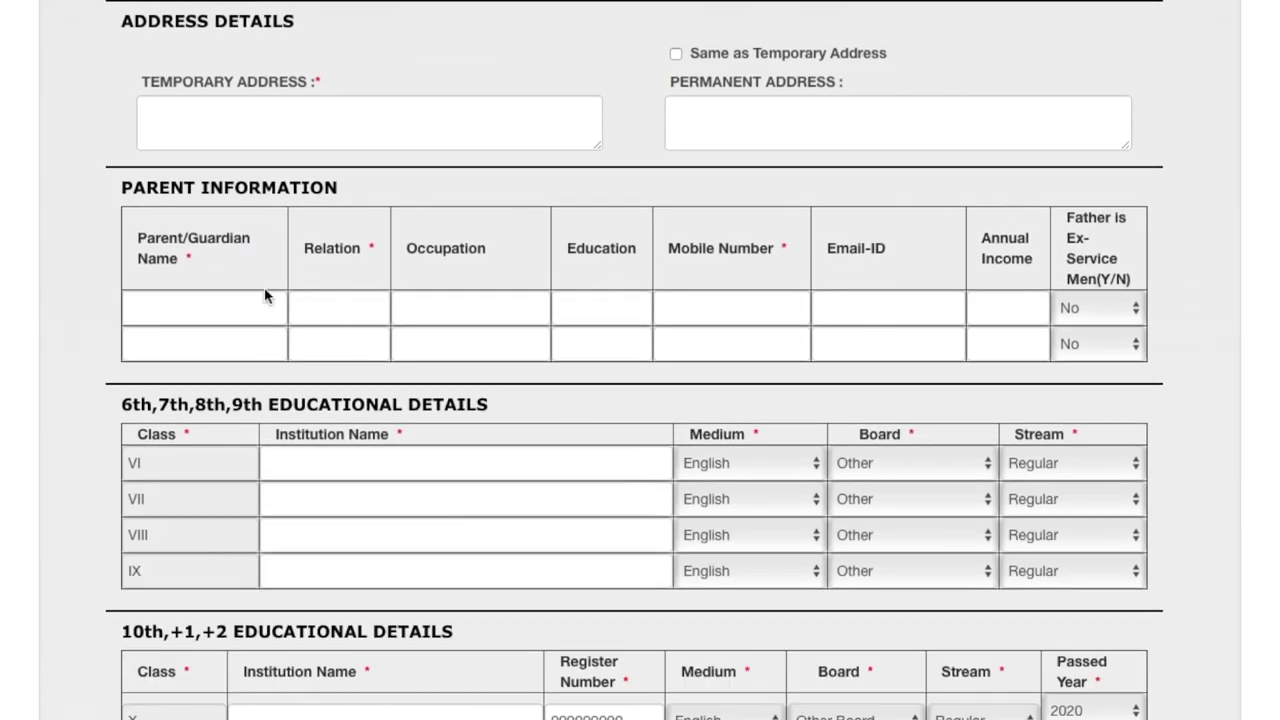
pyautogui.scroll(-2, 894, 400)
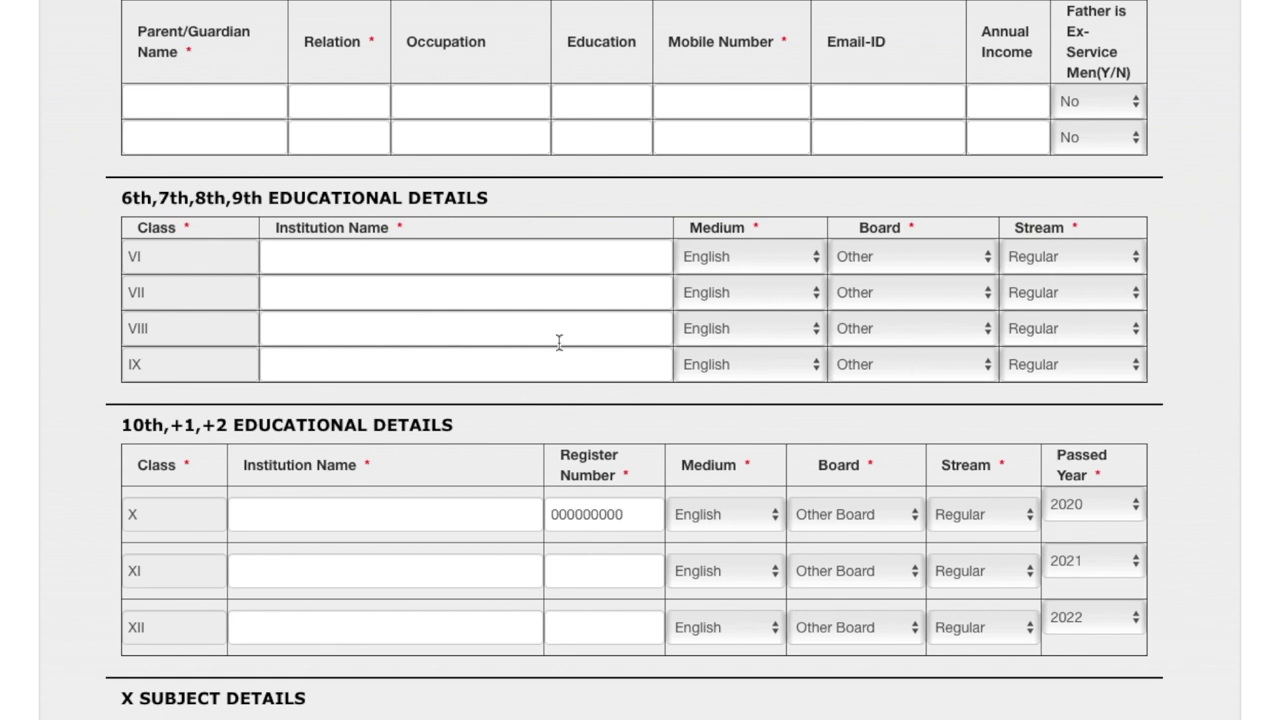
pyautogui.scroll(-2, 557, 343)
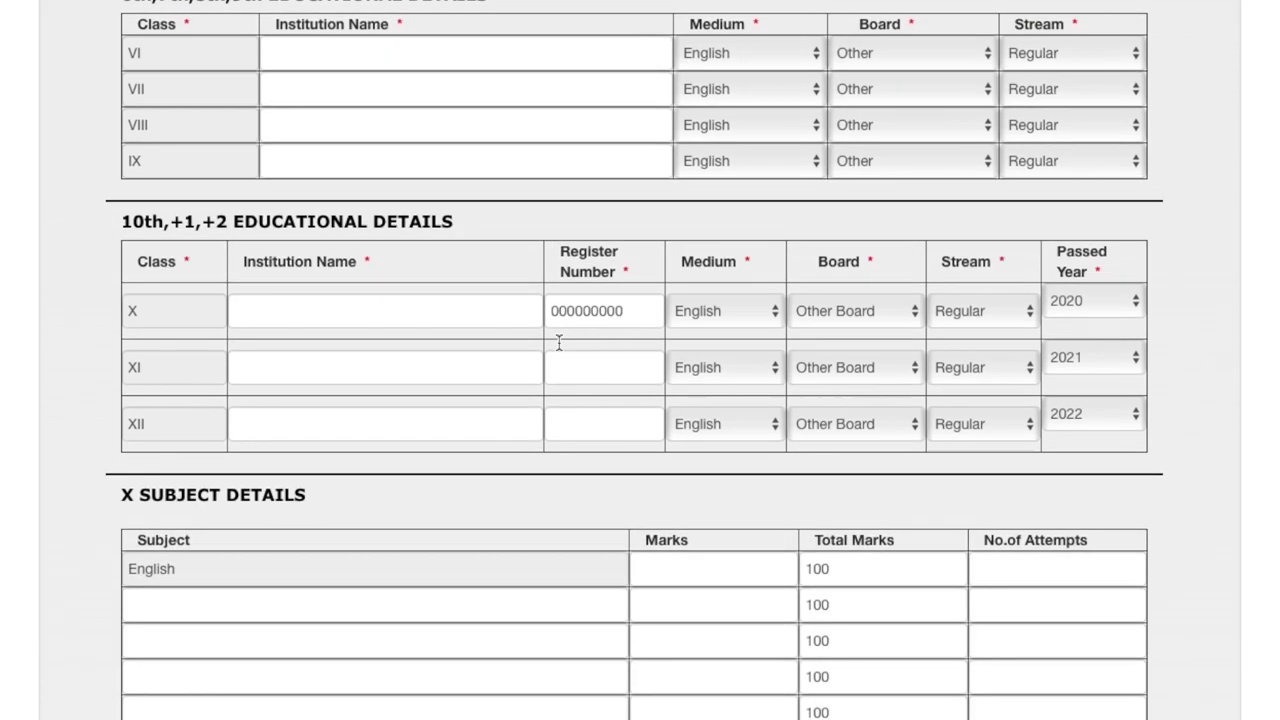
pyautogui.click(1029, 157)
pyautogui.click(1029, 161)
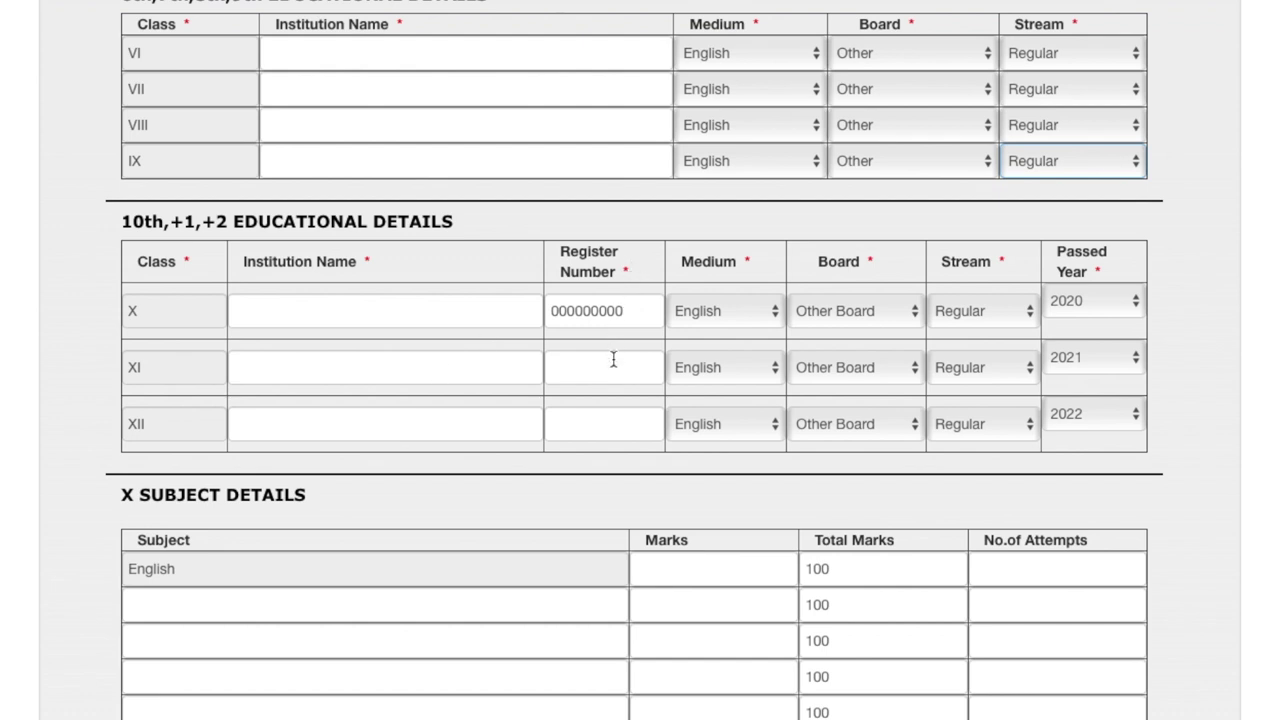
pyautogui.scroll(-3, 226, 491)
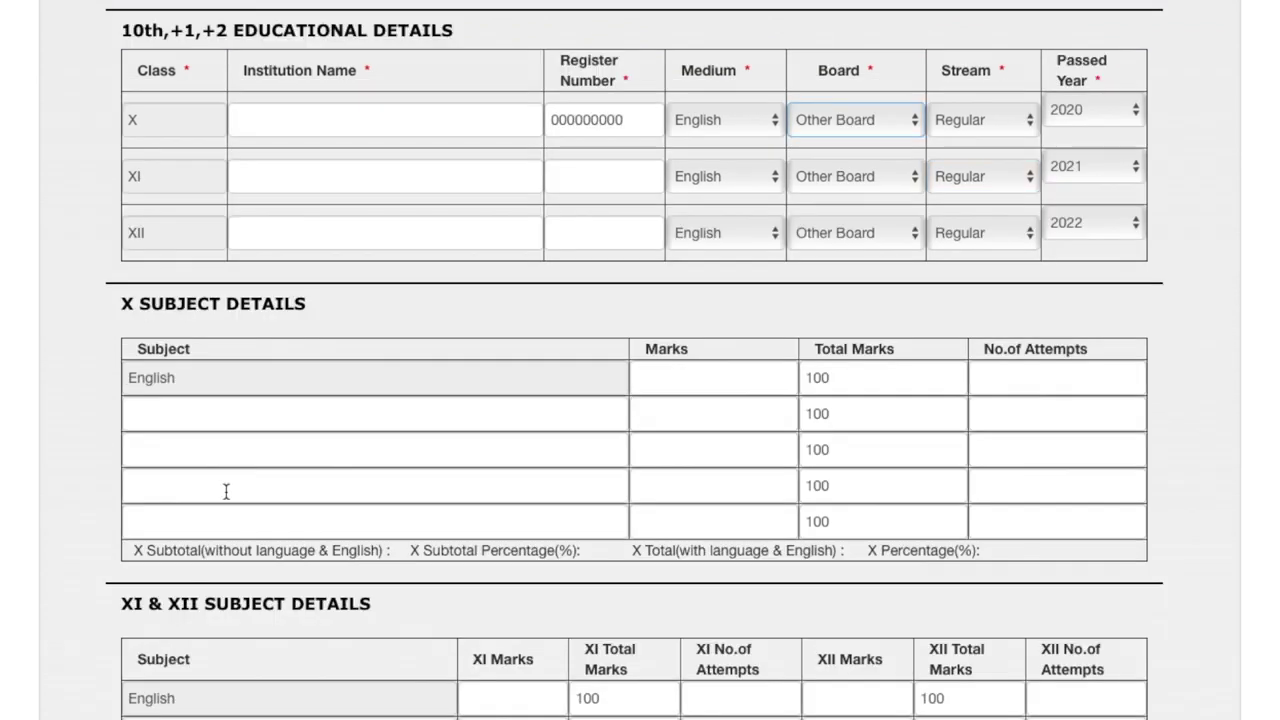
# Enter Marathi as the second Class X subject and Science as the third
pyautogui.click(223, 419)
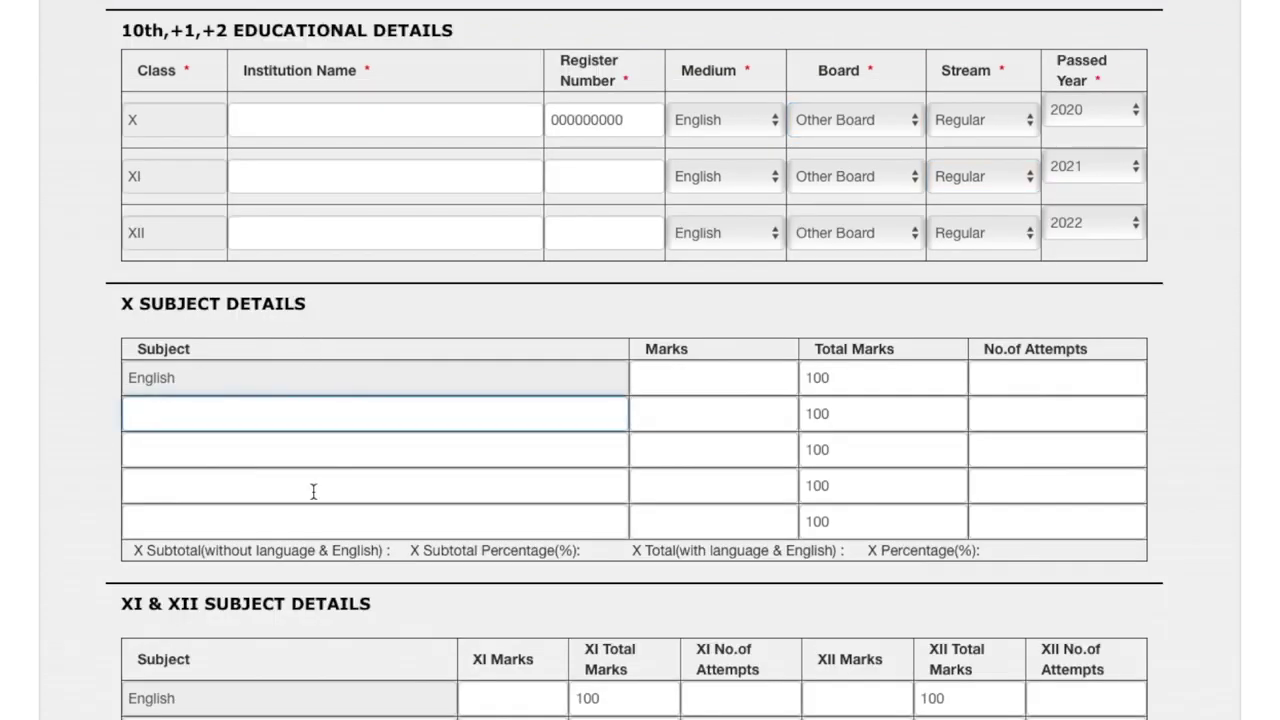
pyautogui.scroll(-2, 313, 491)
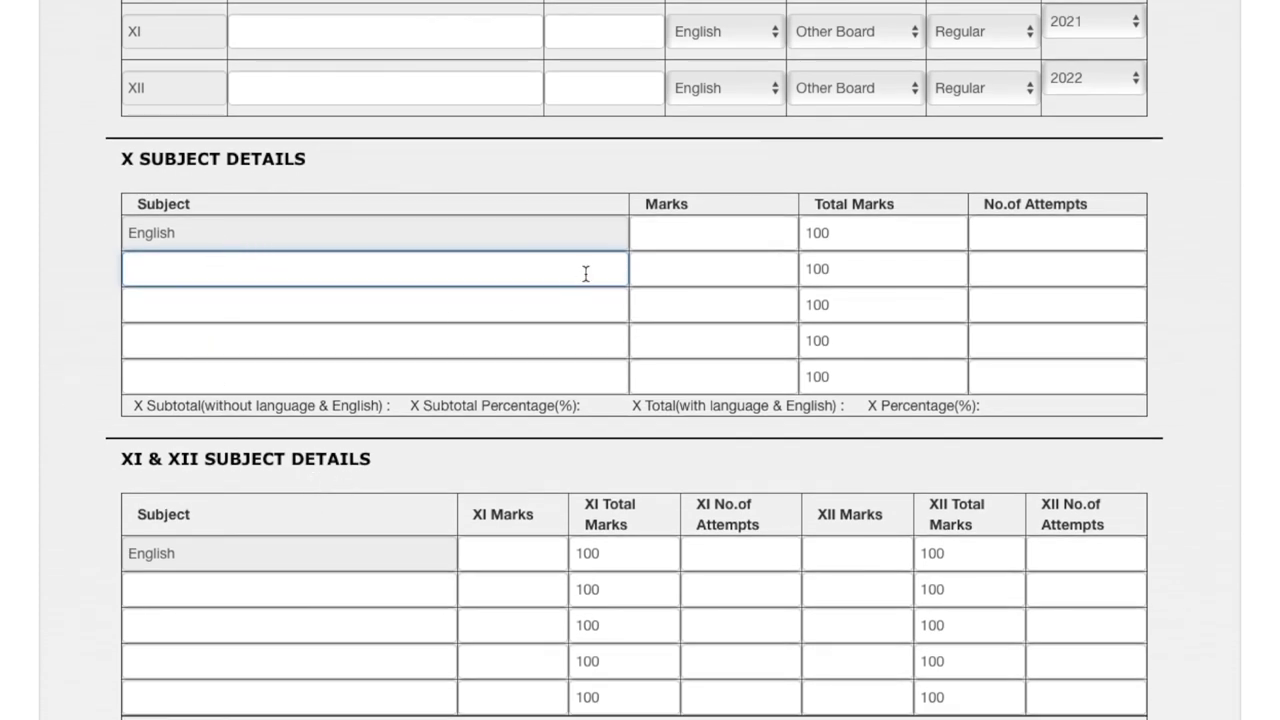
pyautogui.click(691, 244)
pyautogui.click(1000, 238)
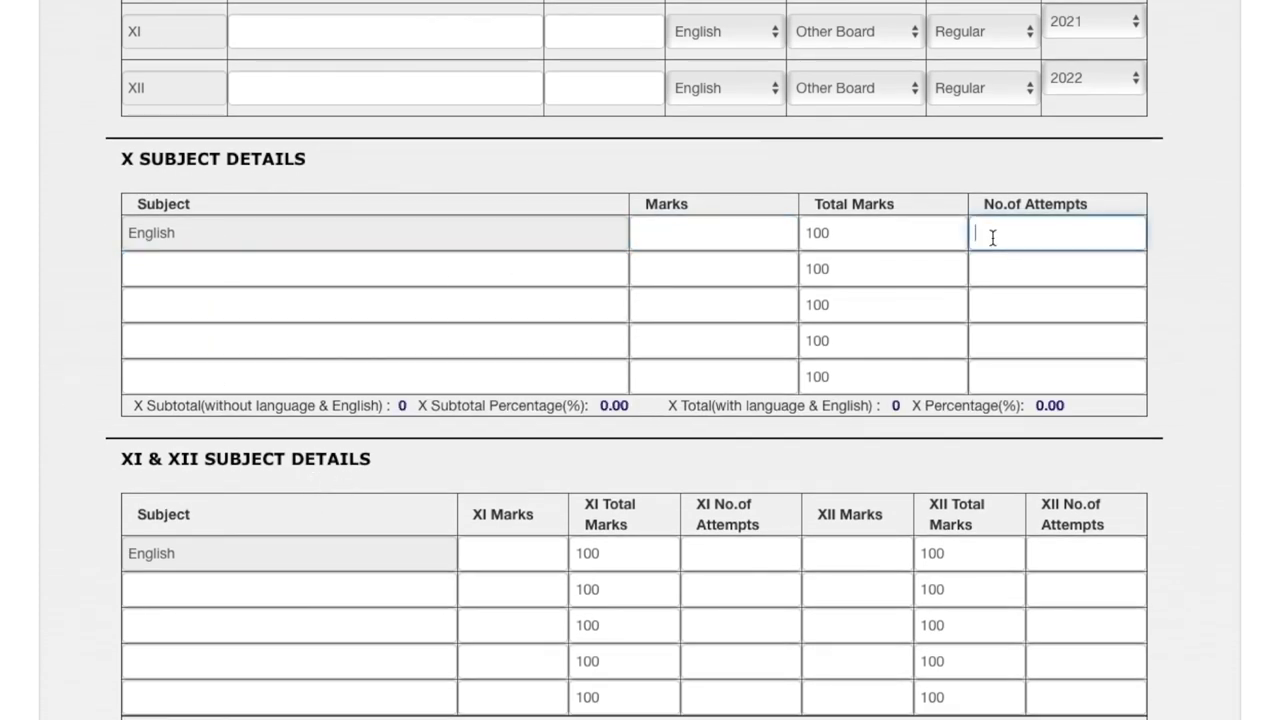
pyautogui.click(331, 274)
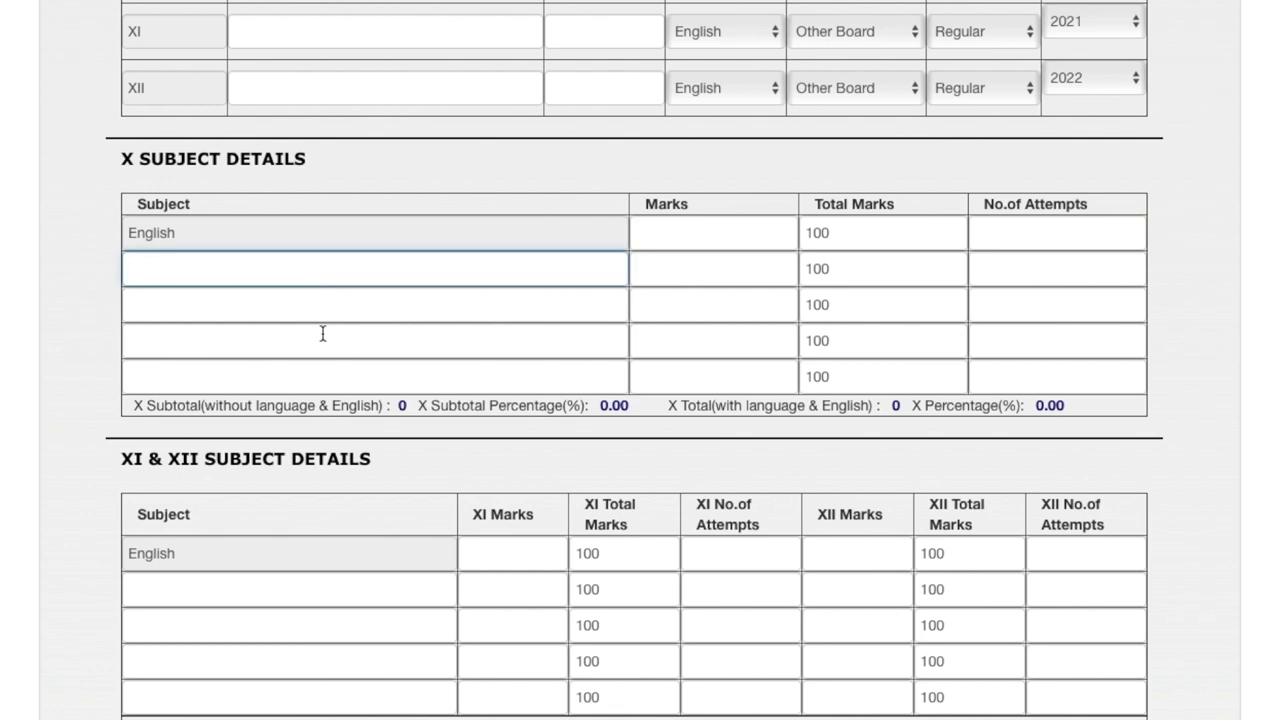
pyautogui.scroll(-1, 320, 350)
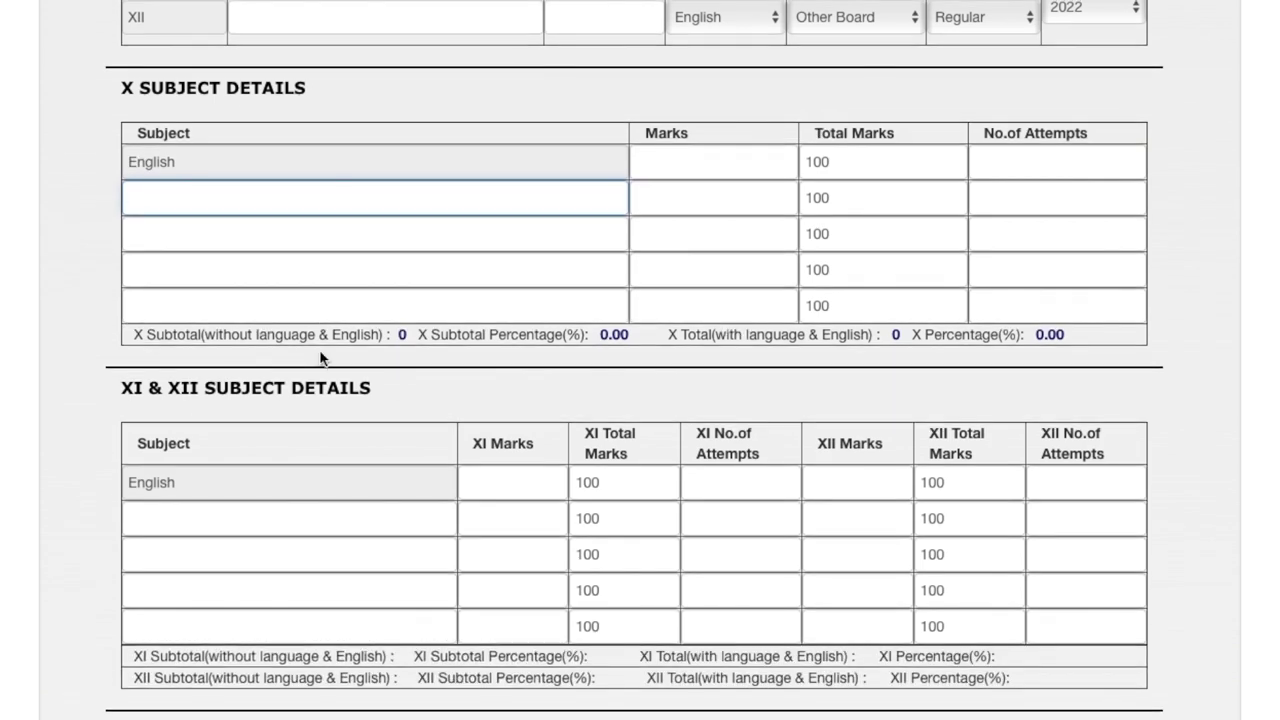
pyautogui.write('Marathi')
pyautogui.click(225, 244)
pyautogui.write('Science')
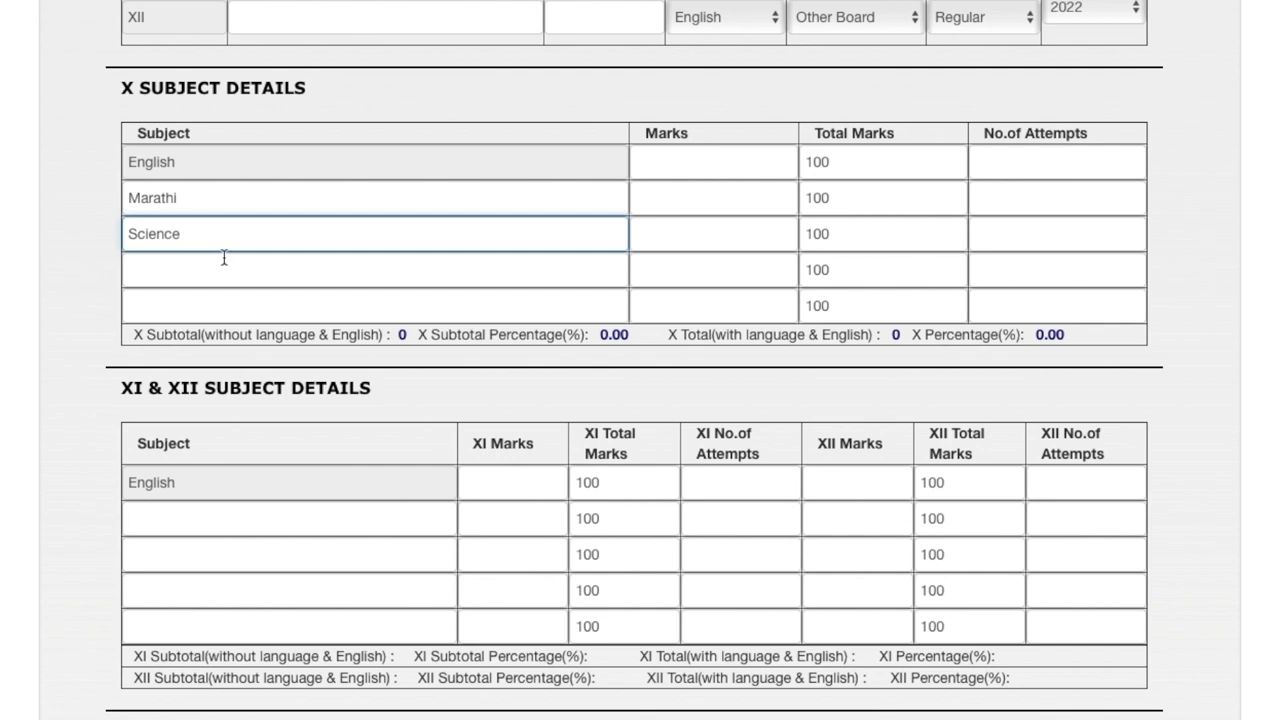
# Move through the remaining Class X and XI & XII subject entries, then return to the top of the form
pyautogui.click(224, 258)
pyautogui.scroll(-2, 502, 285)
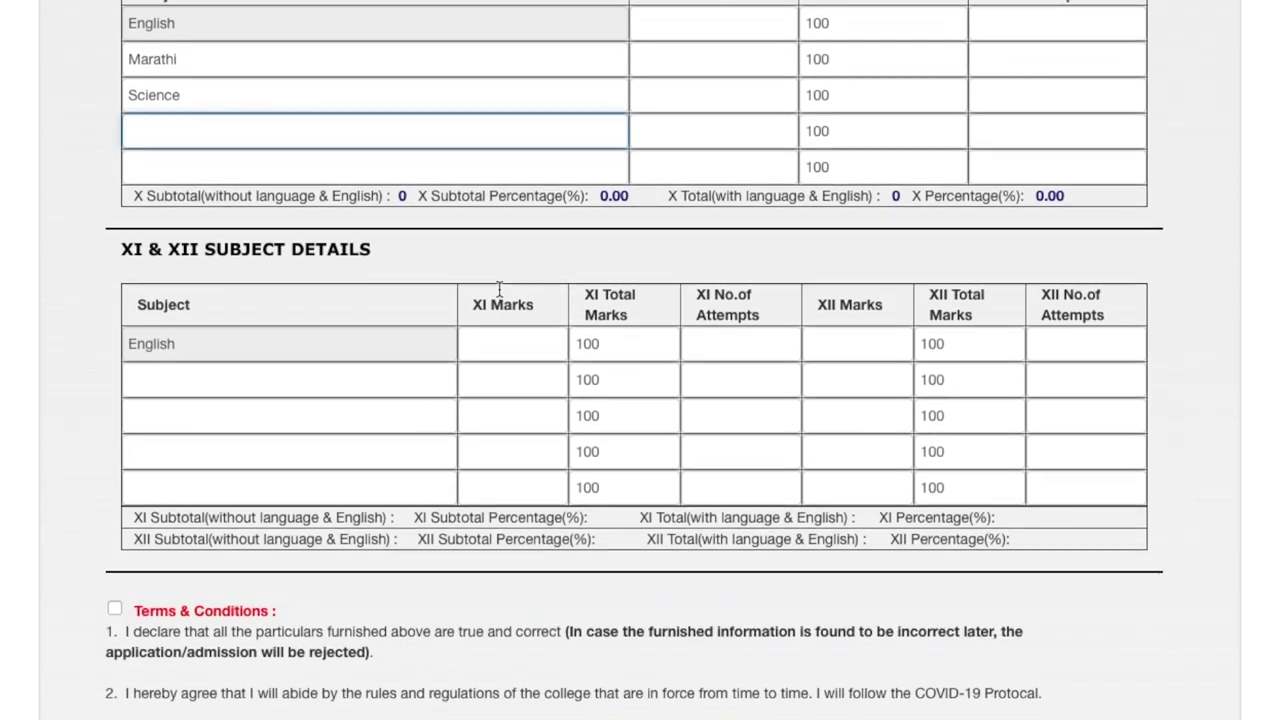
pyautogui.click(299, 322)
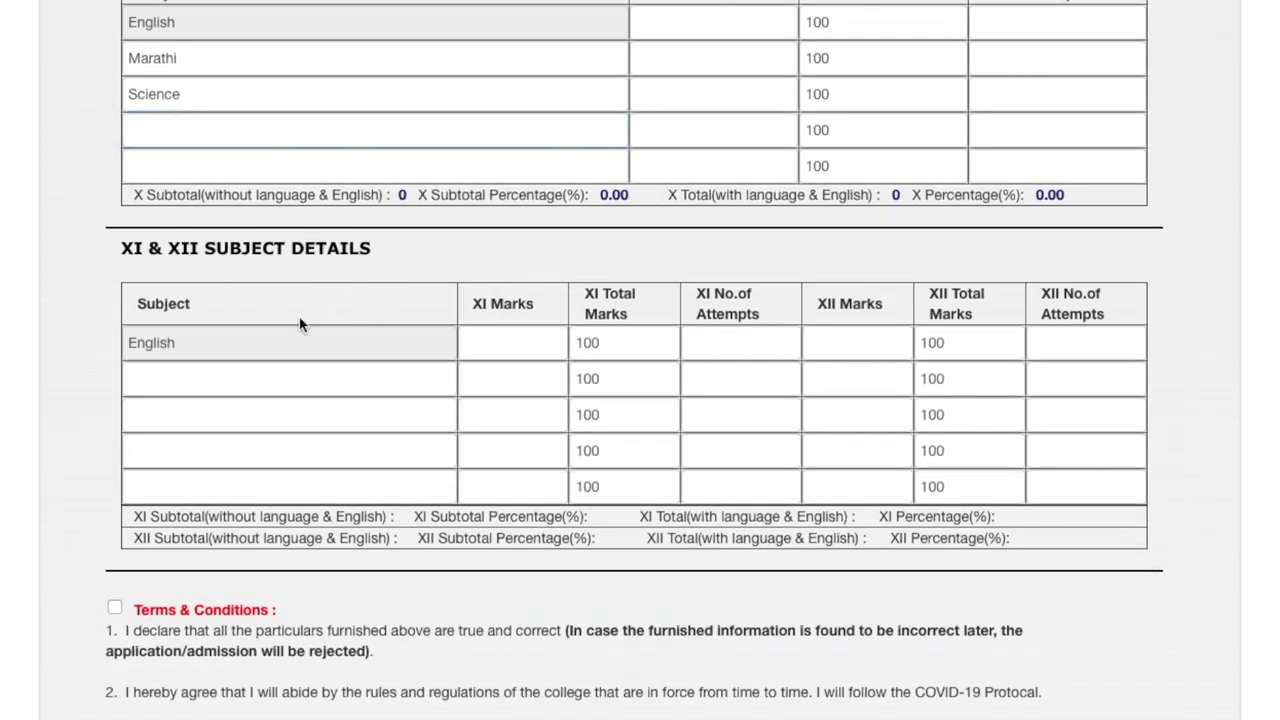
pyautogui.click(262, 375)
pyautogui.click(230, 487)
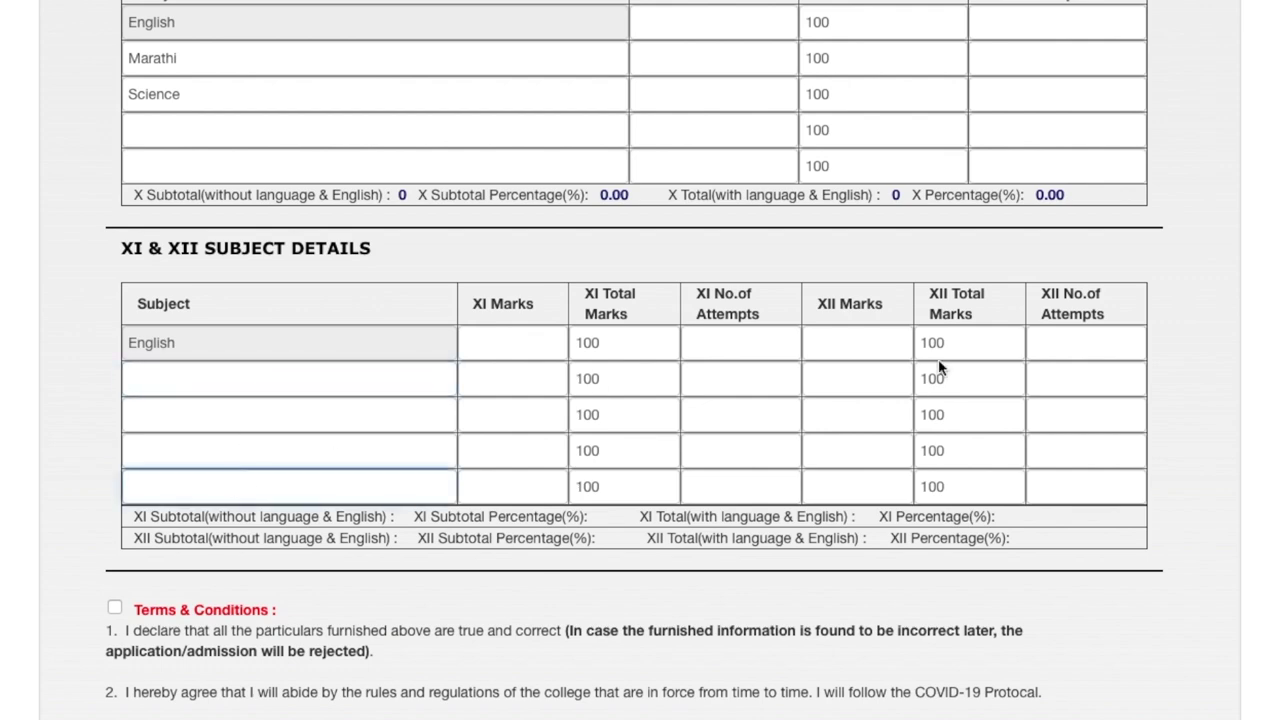
pyautogui.scroll(-3, 1077, 366)
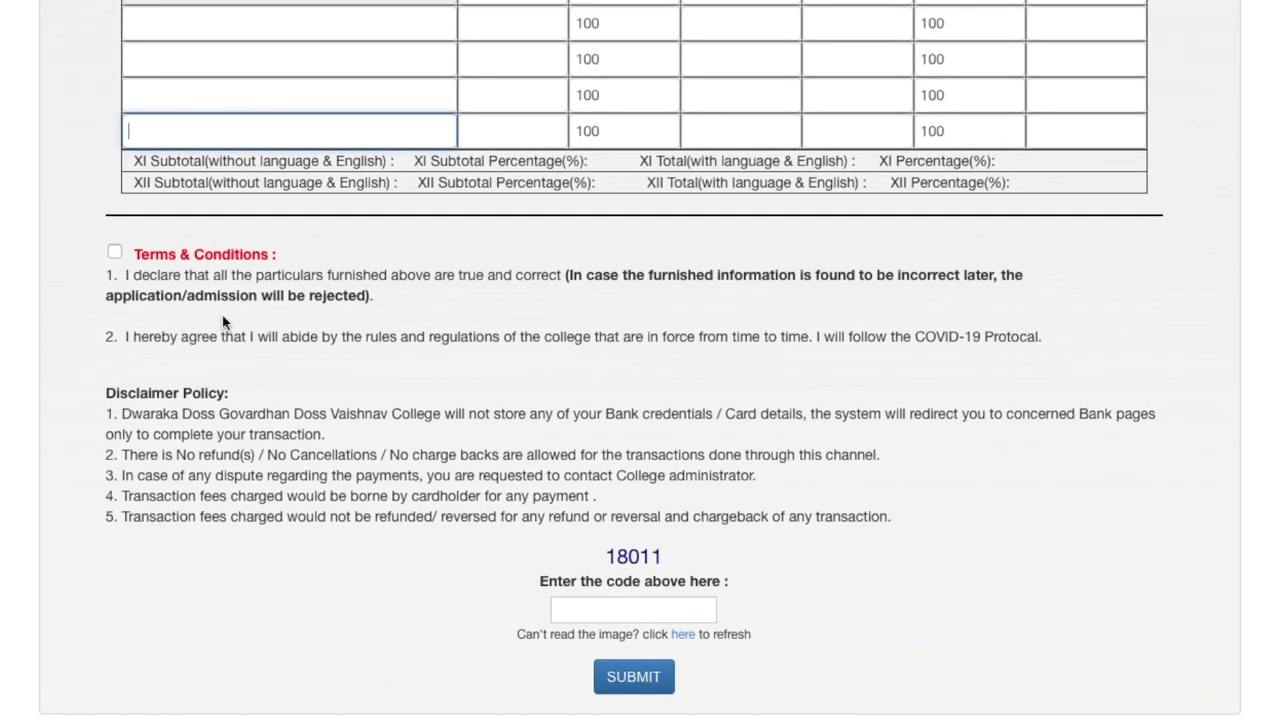
pyautogui.scroll(6, 599, 286)
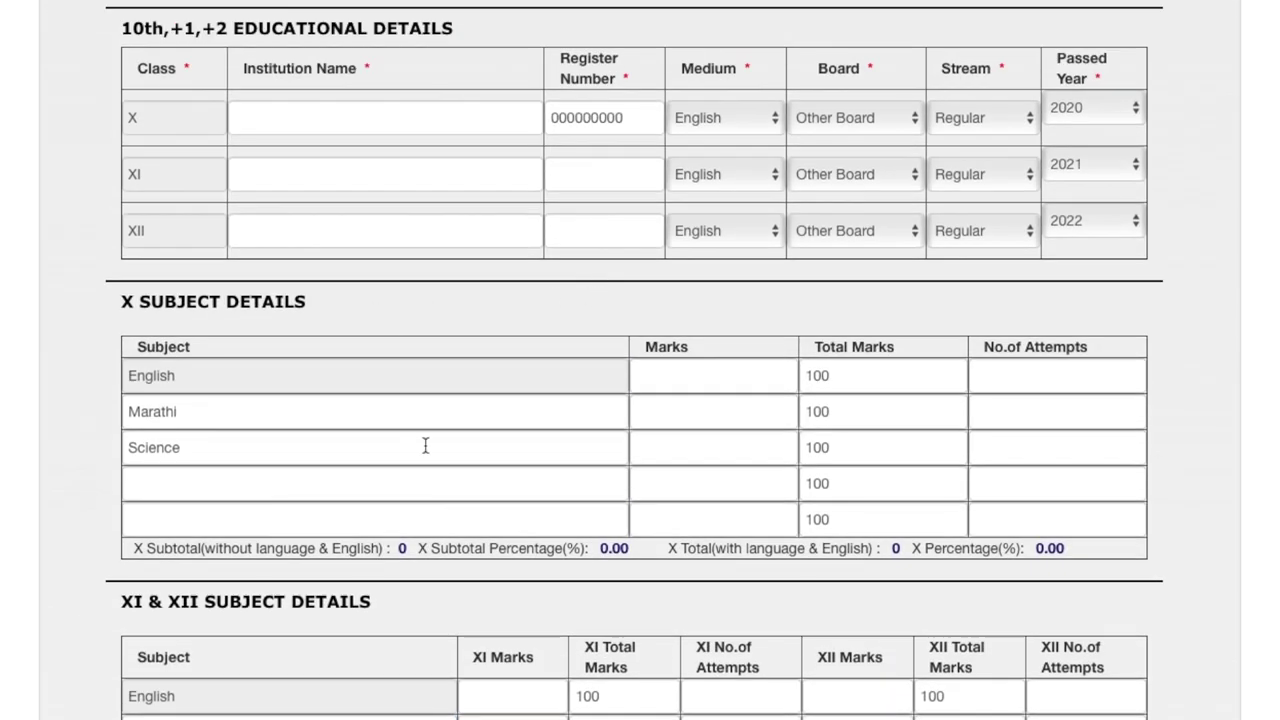
pyautogui.click(469, 474)
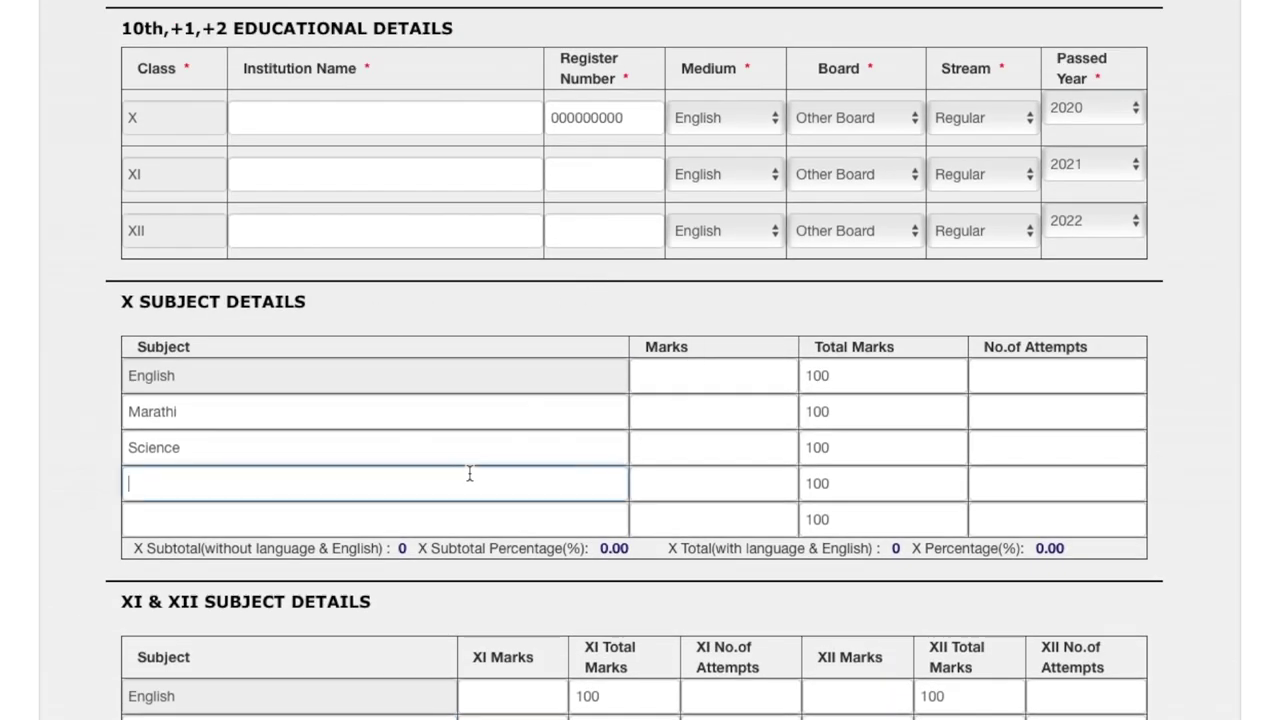
pyautogui.click(424, 509)
pyautogui.scroll(15, 503, 301)
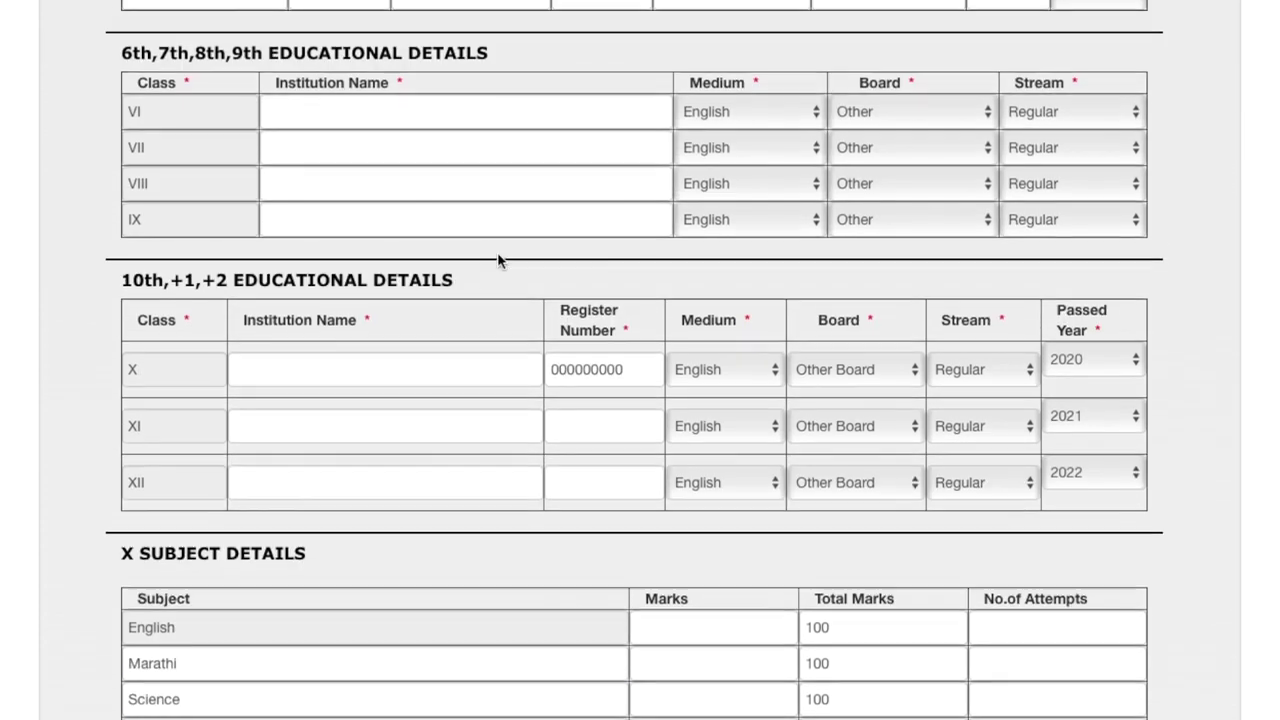
pyautogui.scroll(3, 497, 253)
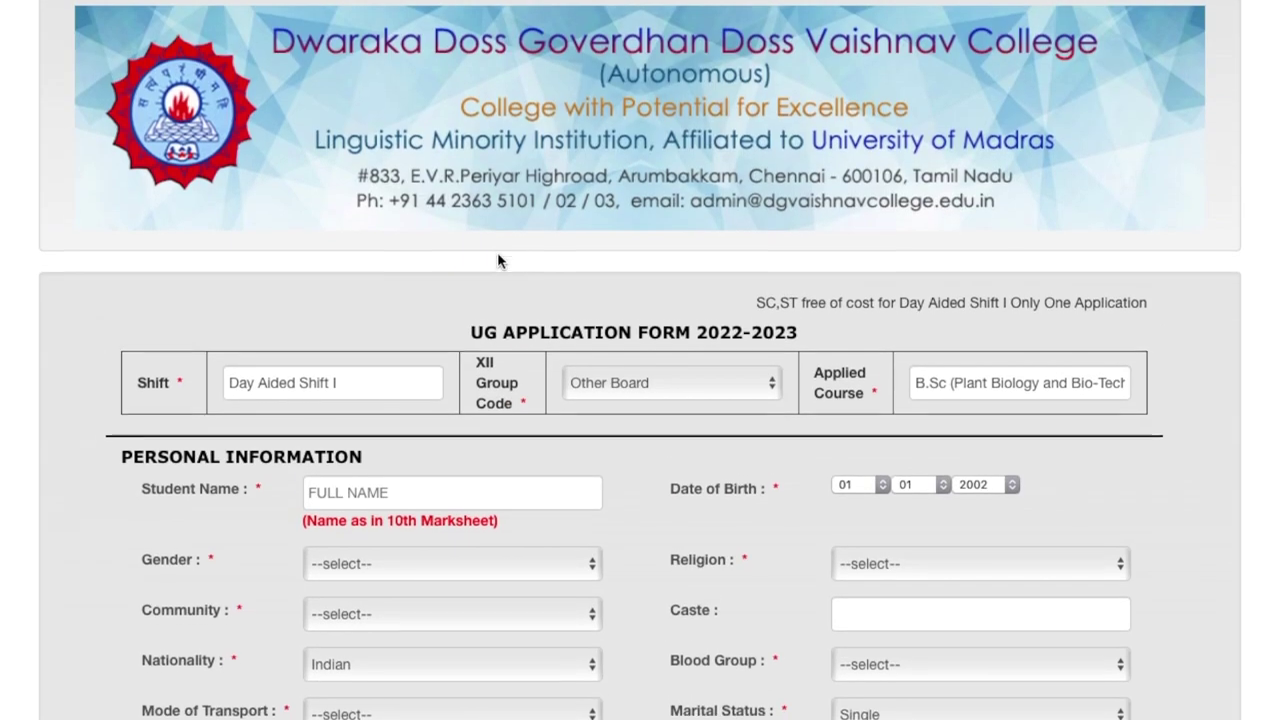